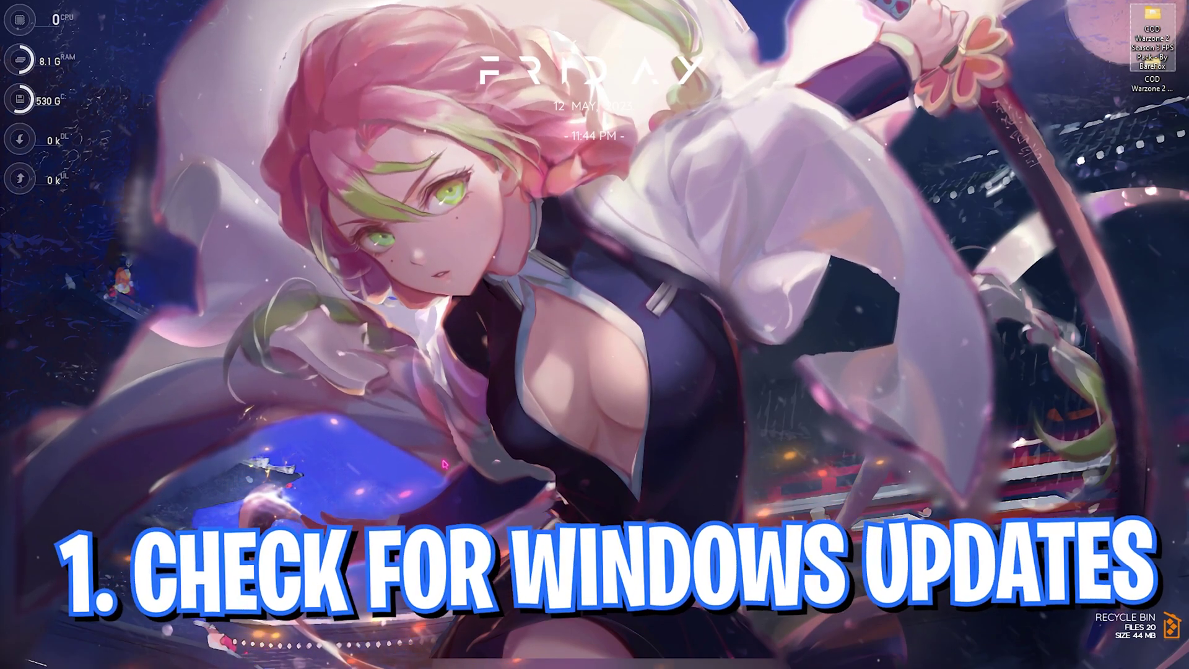
# Step: Open the Windows Update page in the Settings app
pyautogui.press('super')
pyautogui.write('settings')
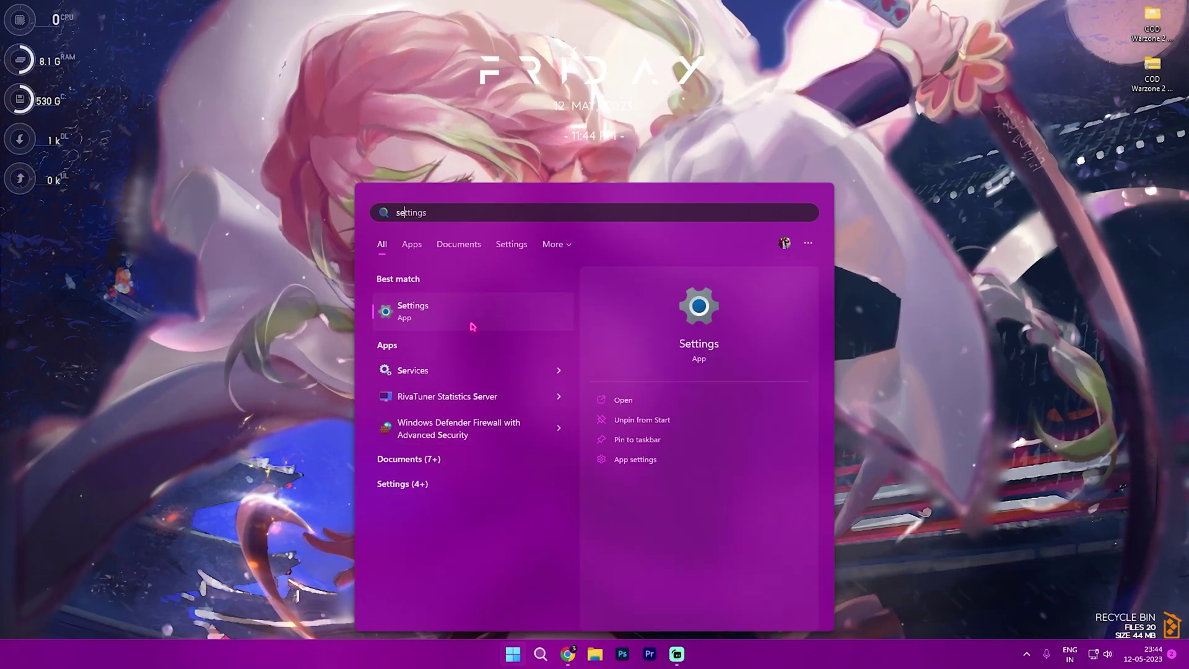
pyautogui.click(473, 327)
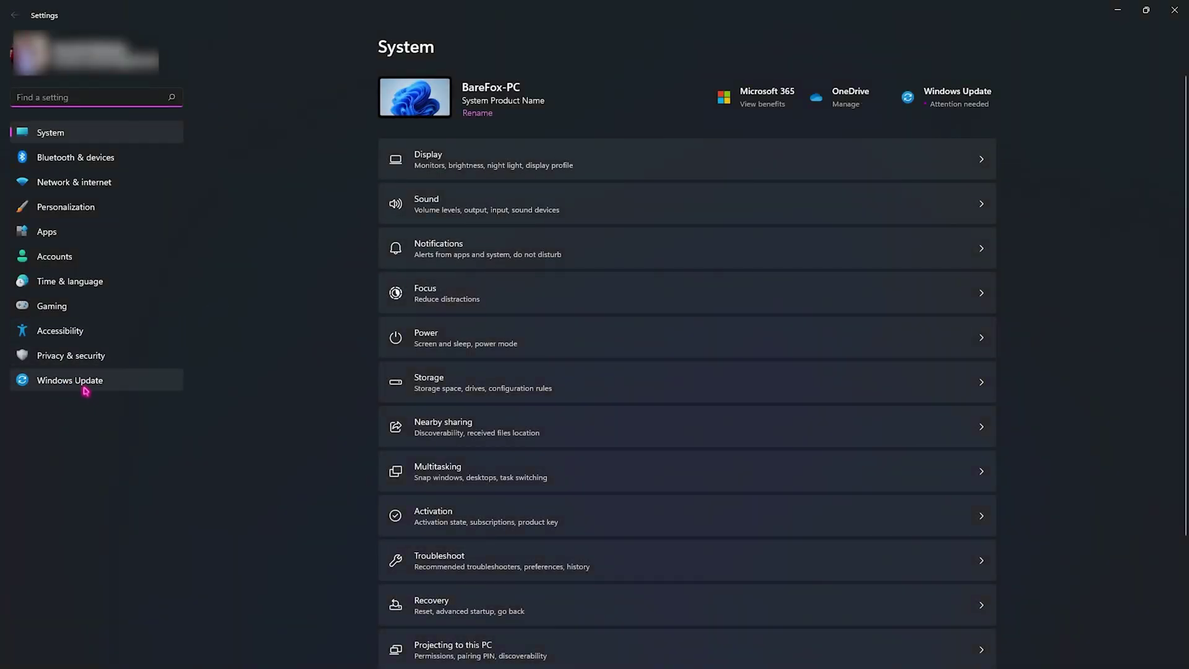
pyautogui.click(78, 389)
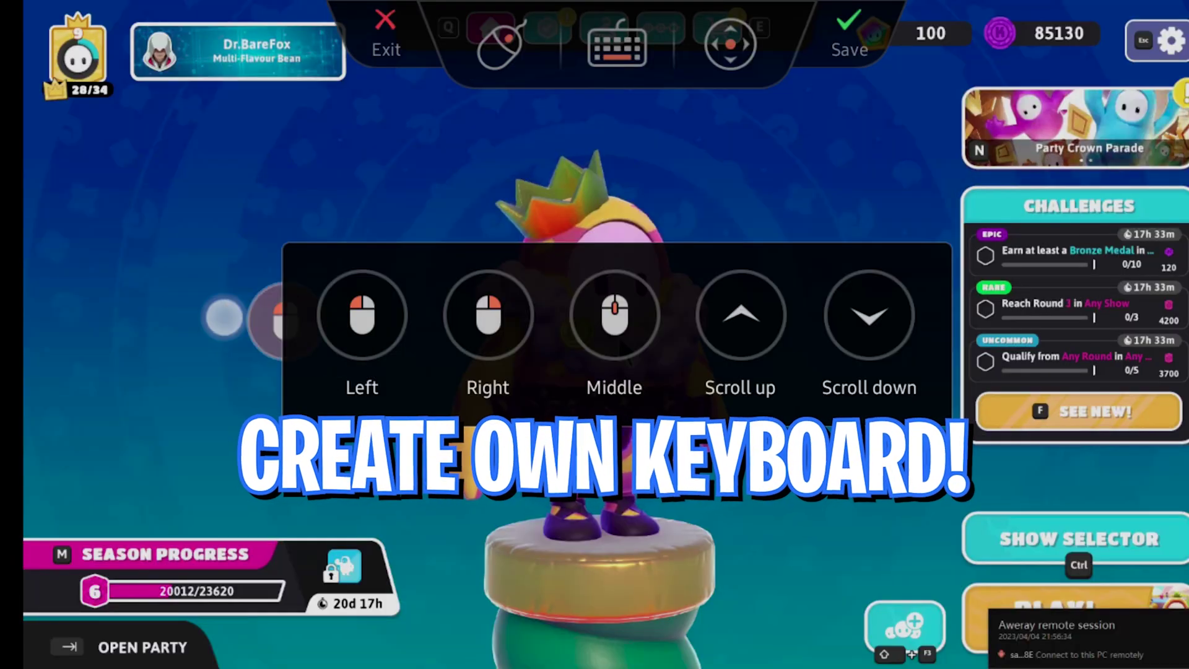
pyautogui.moveTo(223, 317); pyautogui.dragTo(305, 268)
pyautogui.moveTo(362, 316); pyautogui.dragTo(941, 505)
pyautogui.click(490, 320)
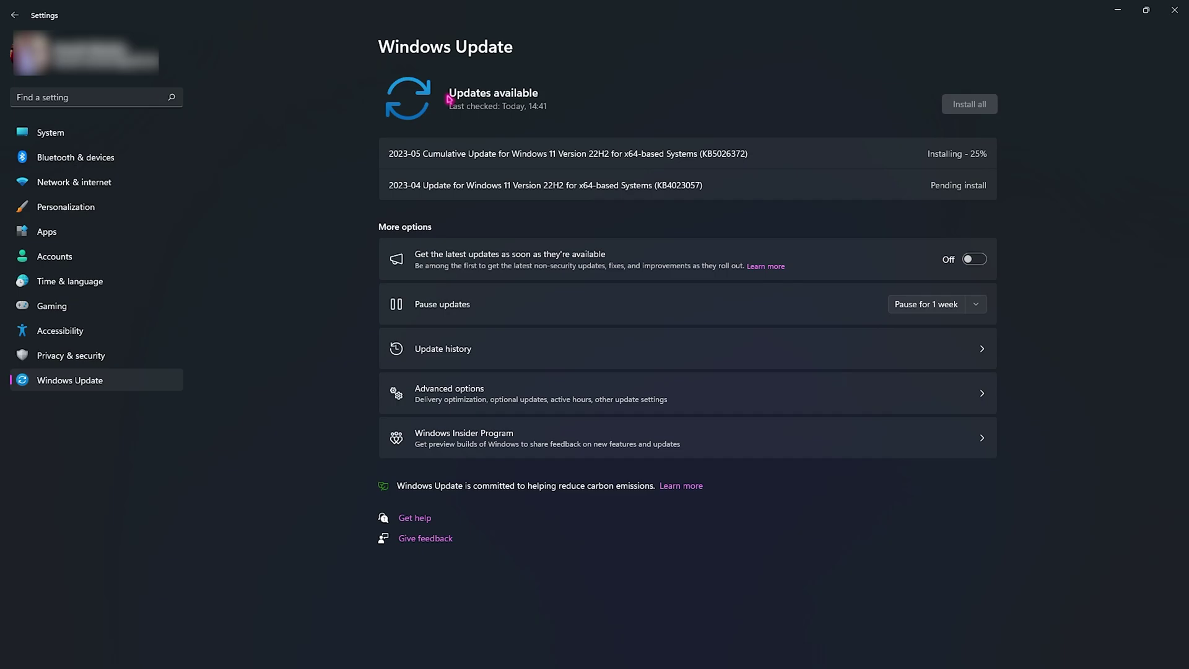
# Step: Open the Game Mode page in the Gaming settings to check whether it is turned on
pyautogui.click(55, 104)
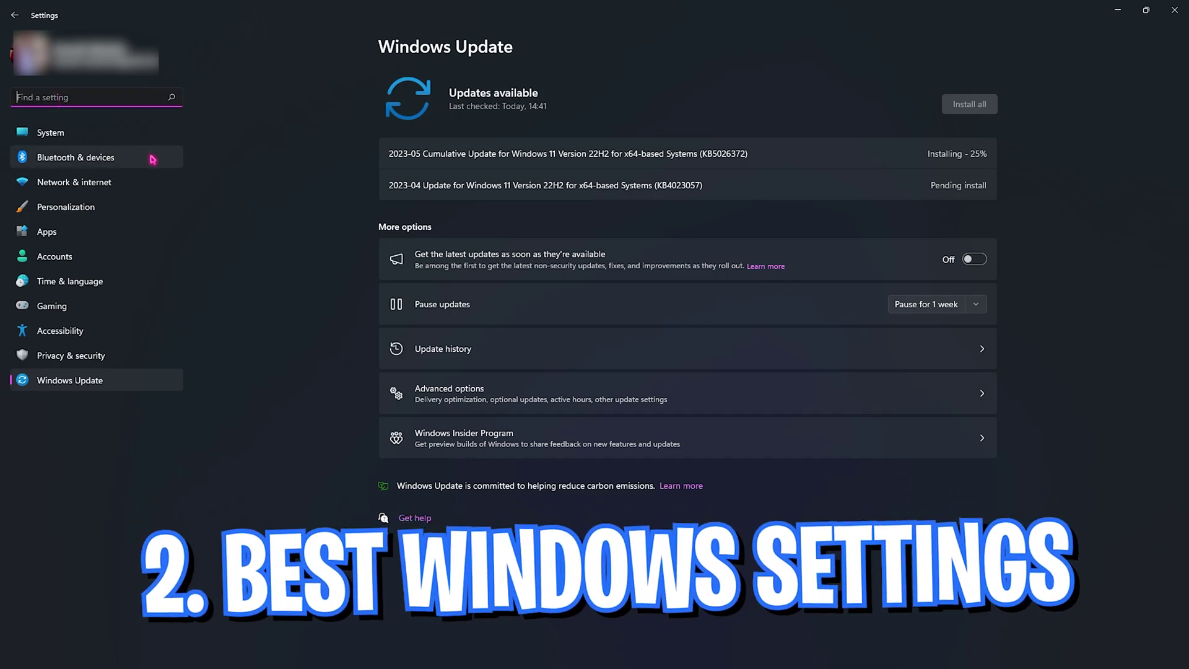
pyautogui.click(87, 308)
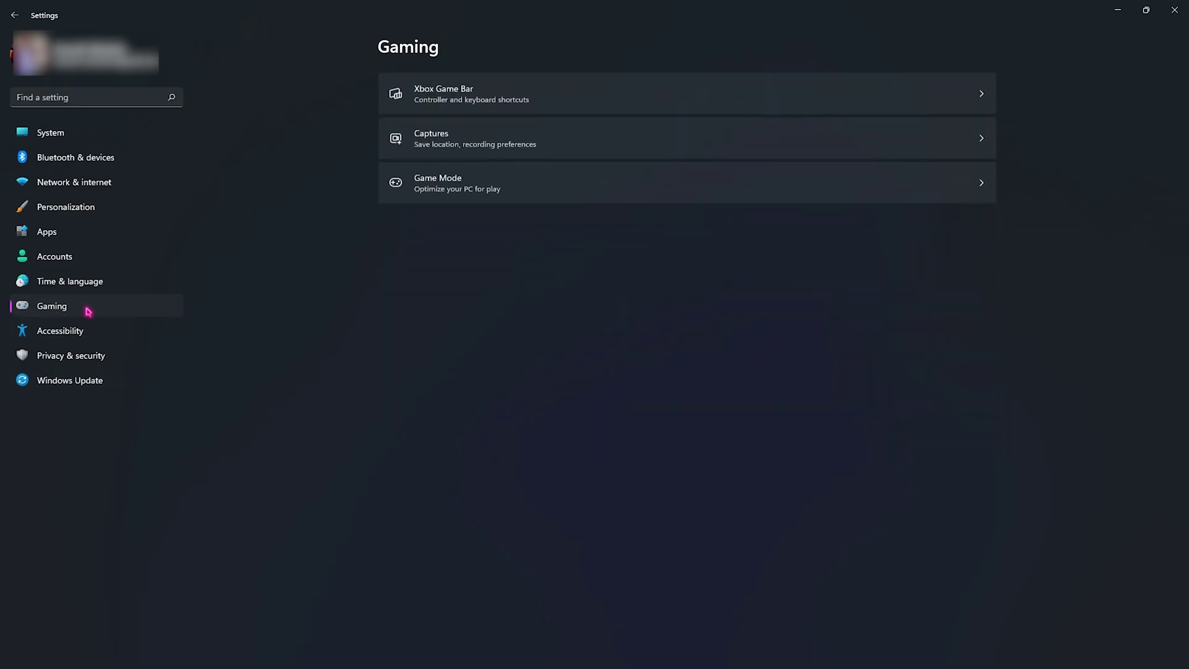
pyautogui.click(439, 182)
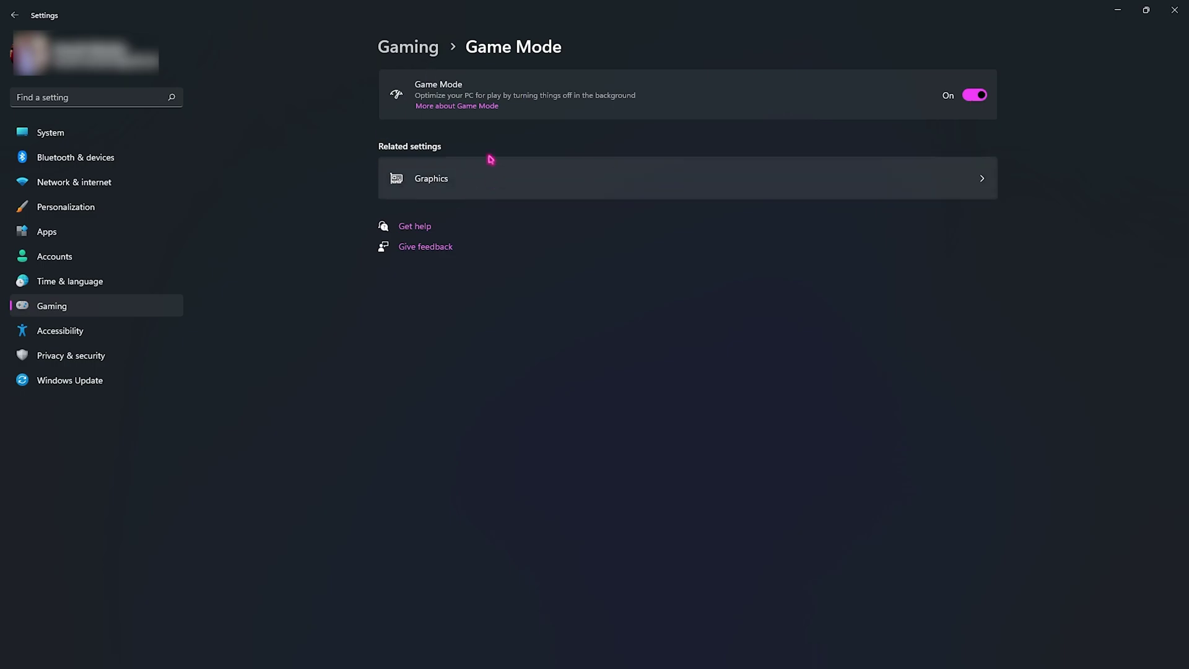
# Step: Check hardware-accelerated GPU scheduling and windowed game optimizations in the default graphics settings, and return to the Graphics page
pyautogui.click(444, 196)
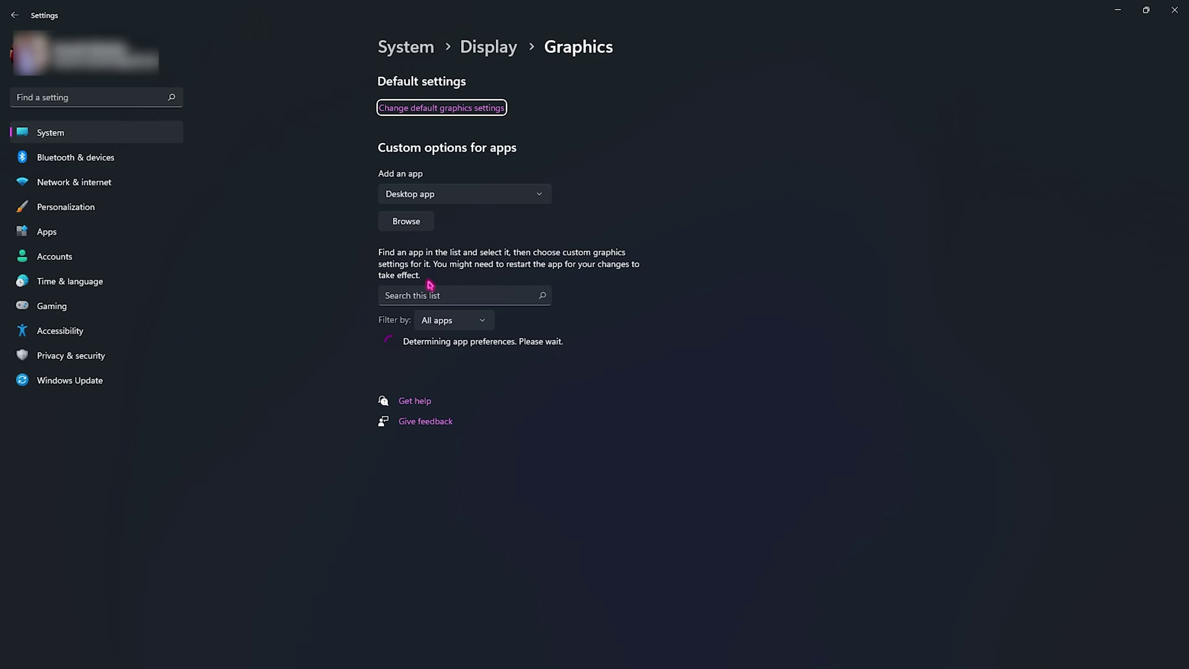
pyautogui.click(460, 110)
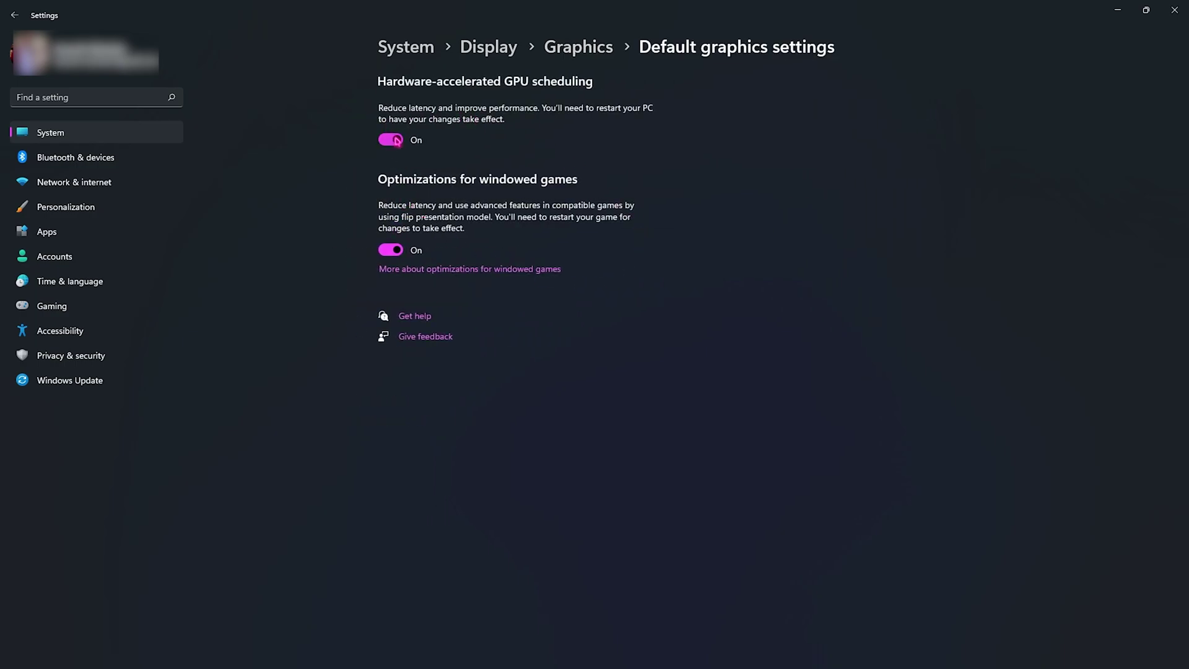
pyautogui.click(570, 49)
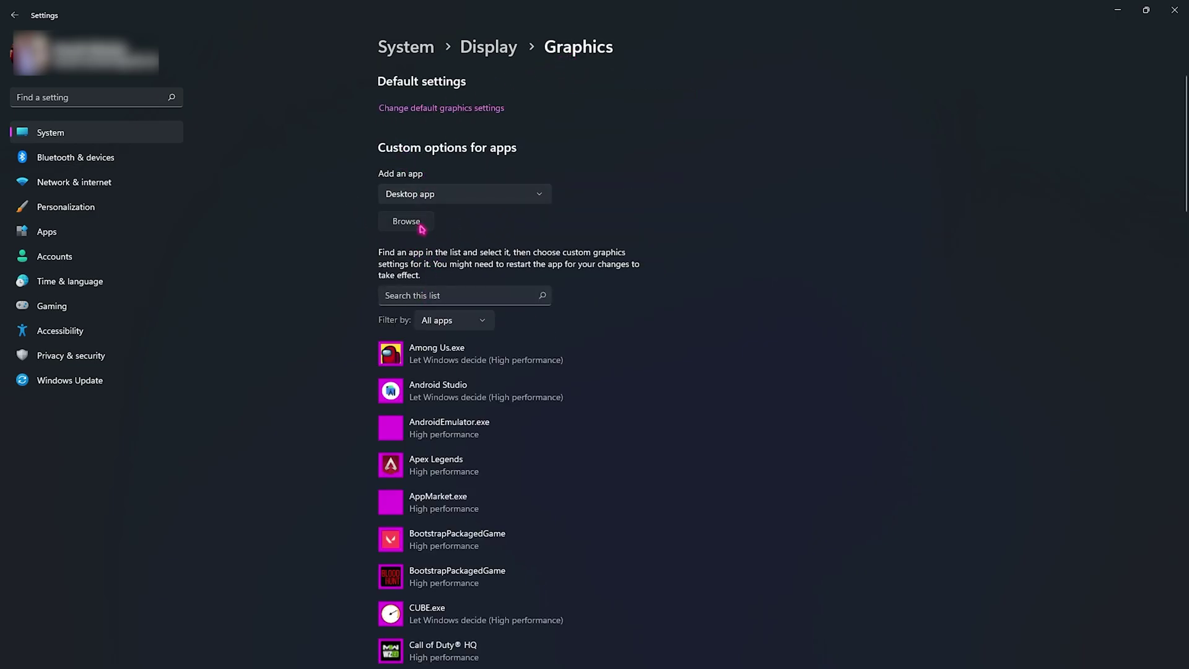
# Step: Browse for the desktop app RiotClientServices.exe to add to the custom graphics options
pyautogui.click(421, 228)
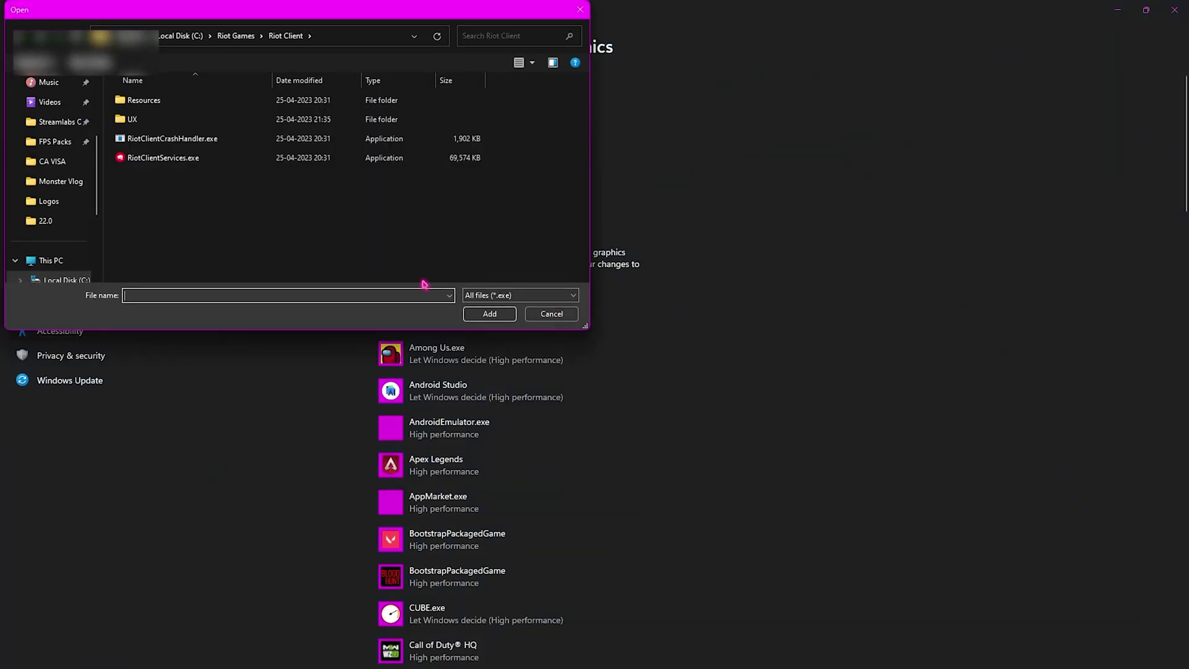
pyautogui.doubleClick(202, 159)
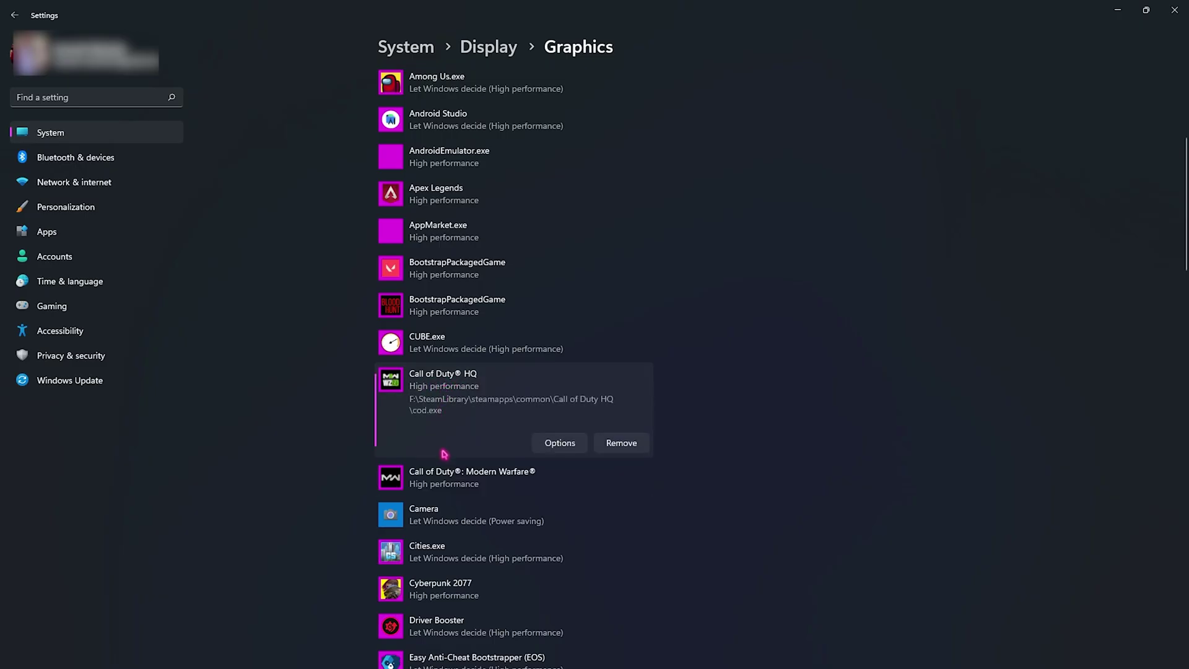
# Step: Save High performance as the graphics preference for Call of Duty HQ and select the Call of Duty: Modern Warfare entry
pyautogui.click(446, 474)
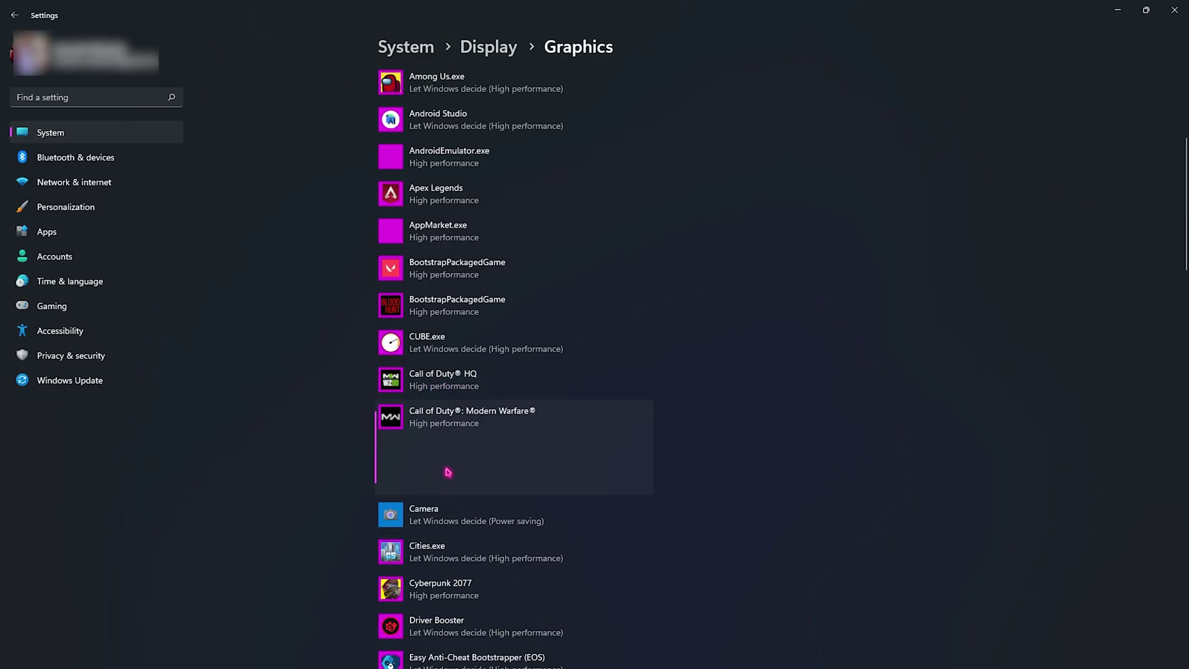
pyautogui.click(486, 387)
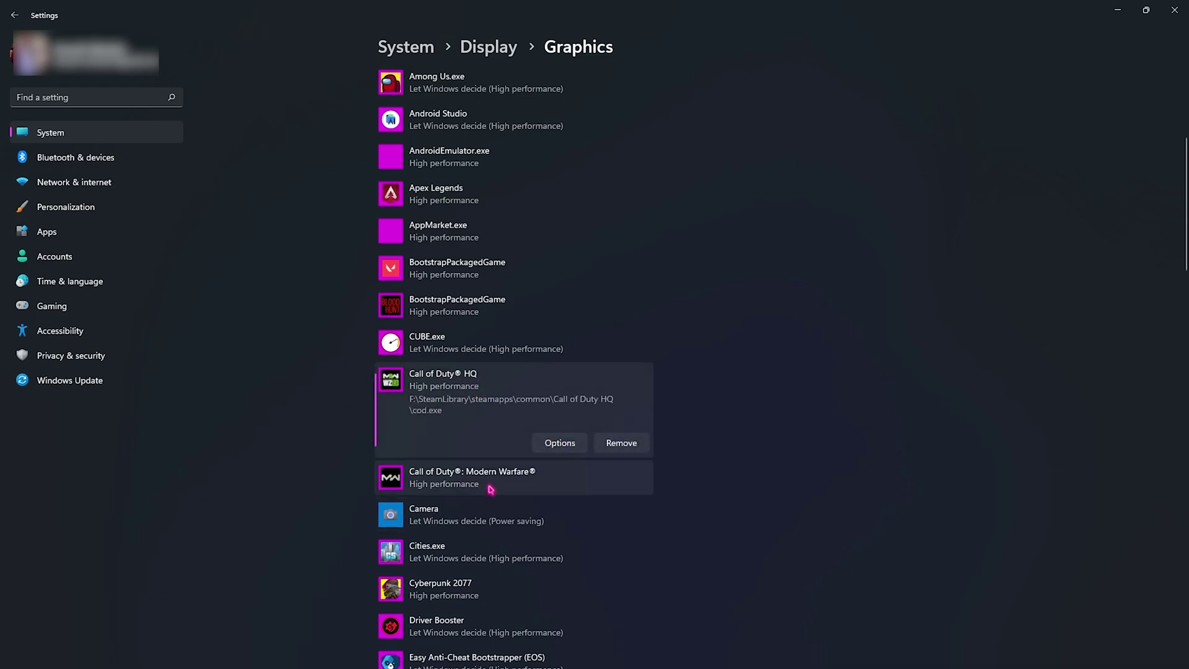
pyautogui.click(562, 444)
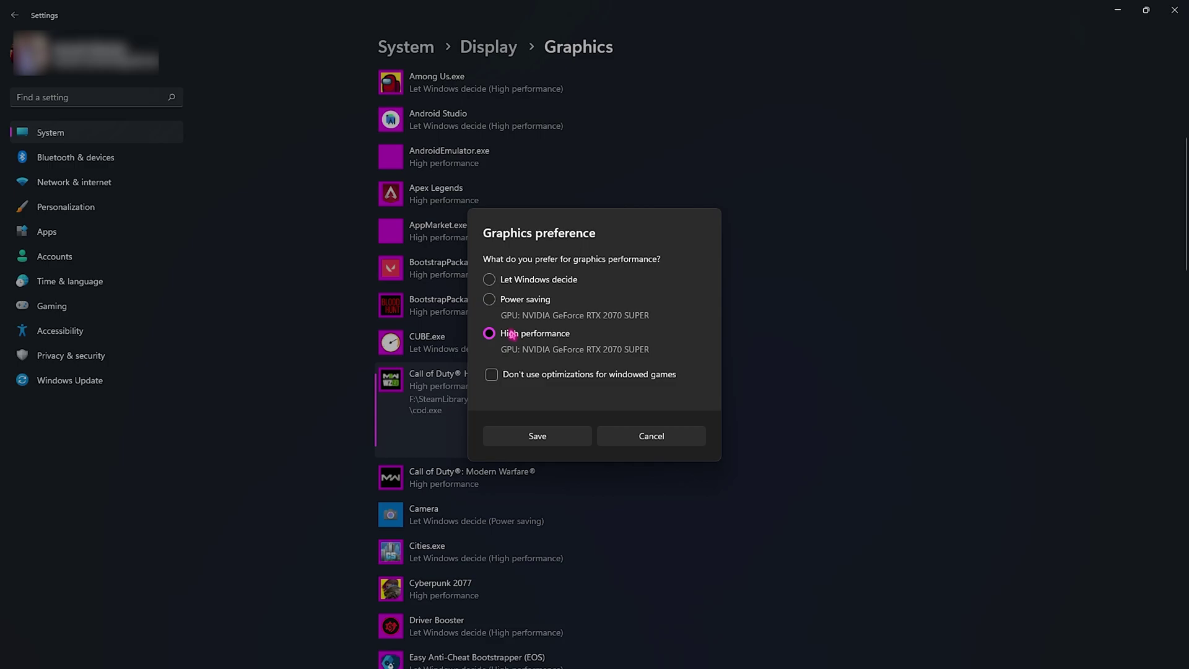
pyautogui.click(526, 444)
pyautogui.click(531, 478)
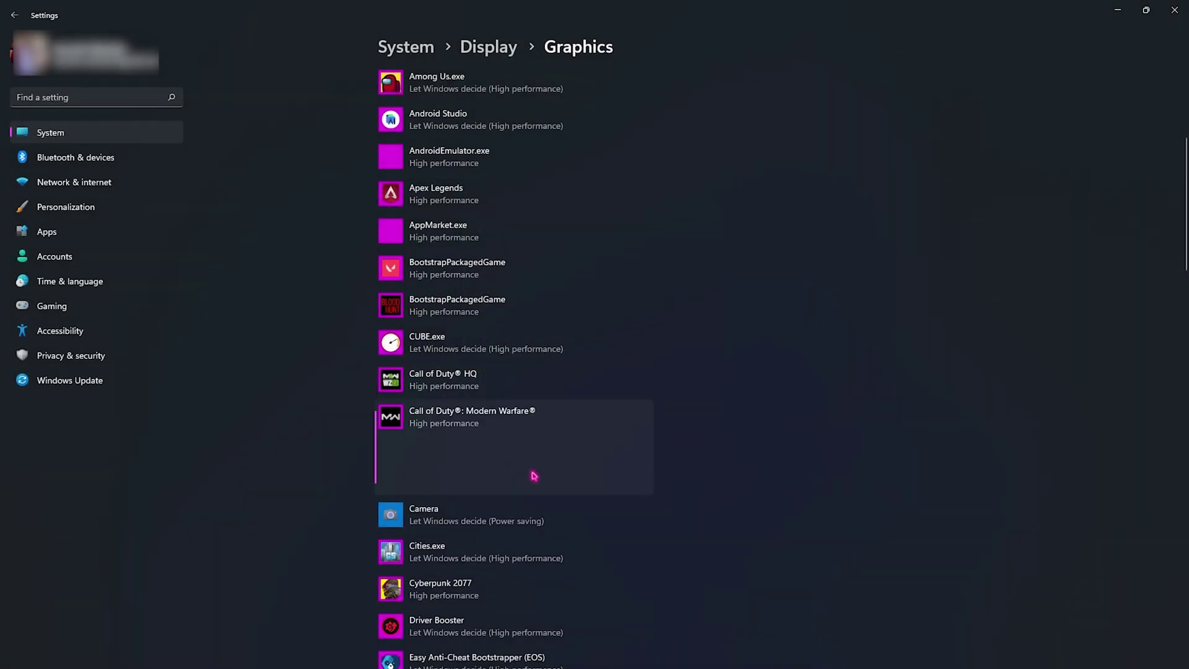
pyautogui.click(545, 476)
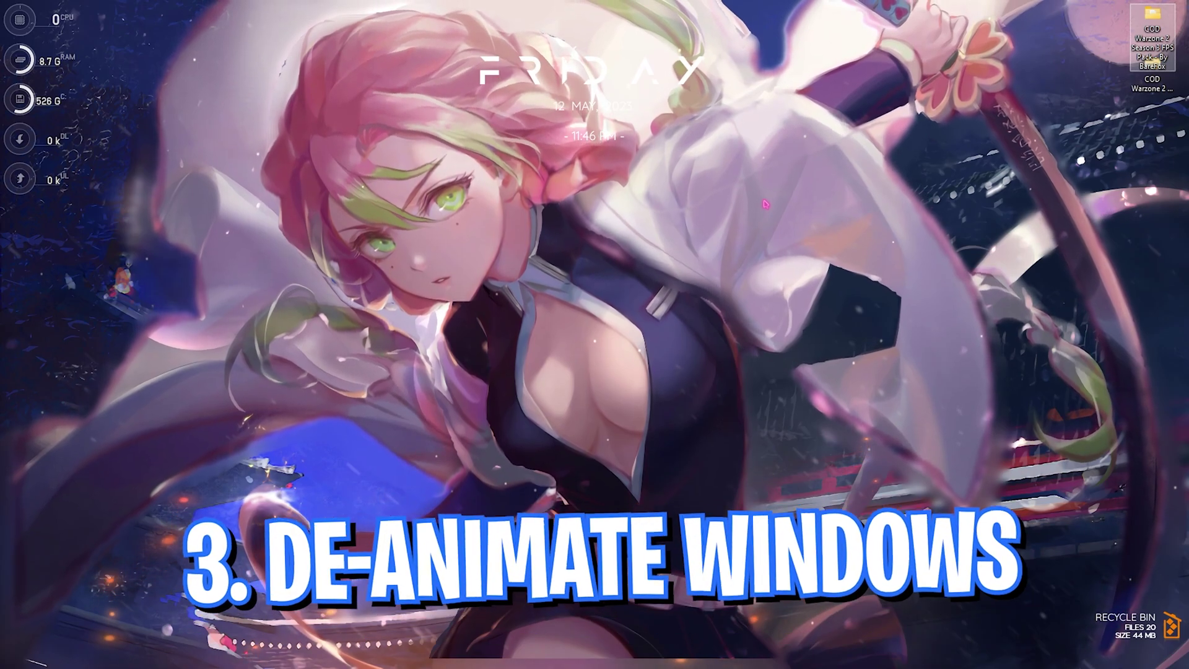
# Step: Open the settings that adjust the appearance and performance of Windows
pyautogui.moveTo(365, 666)
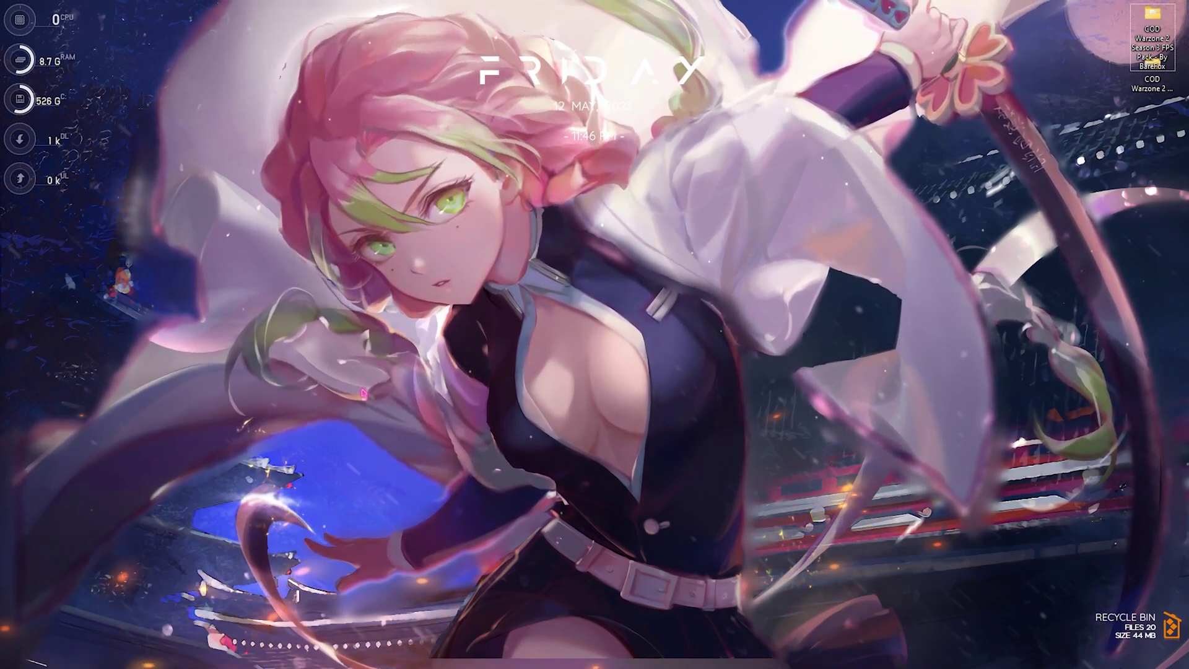
pyautogui.press('super')
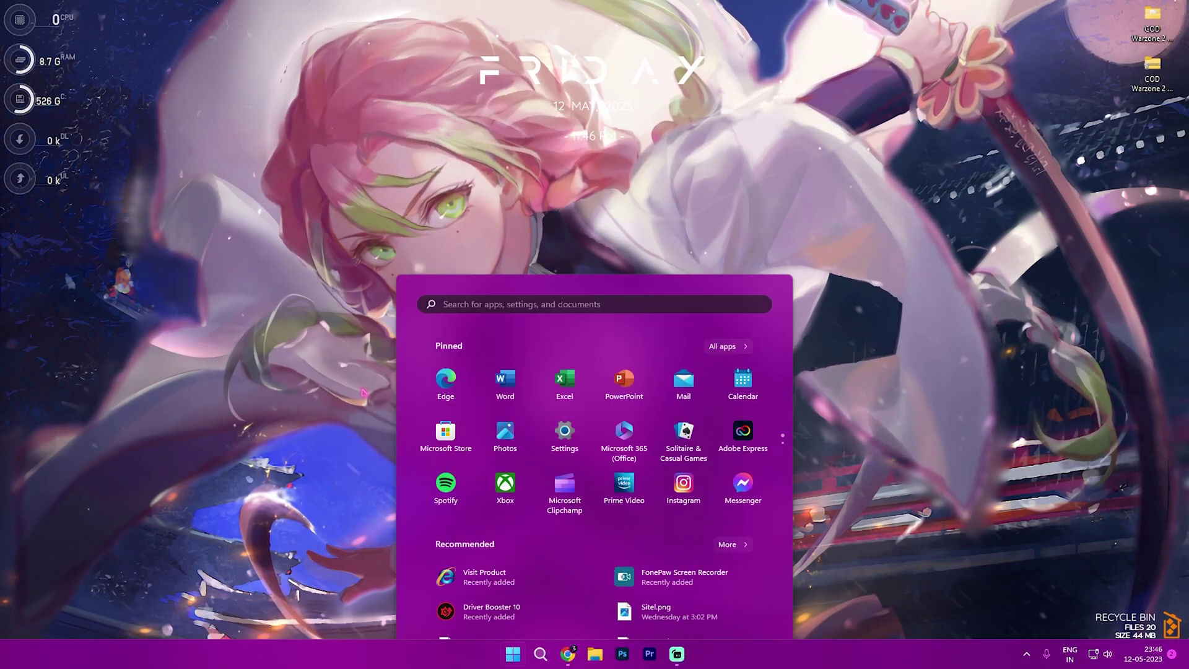
pyautogui.write('adju')
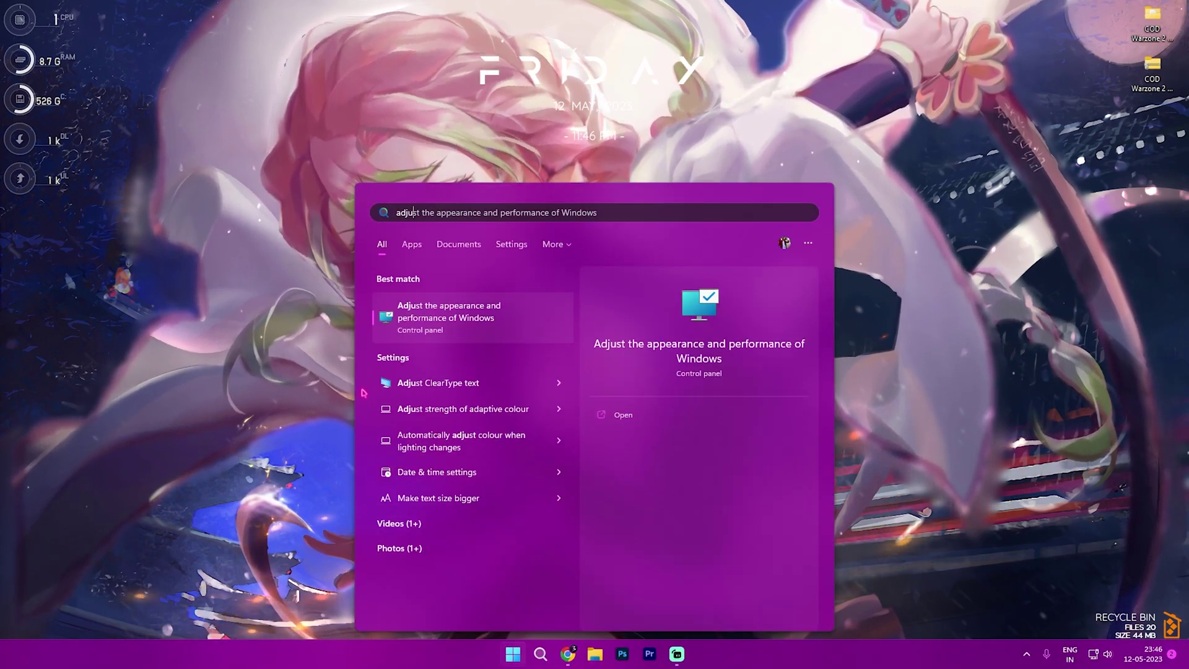
pyautogui.press('Return')
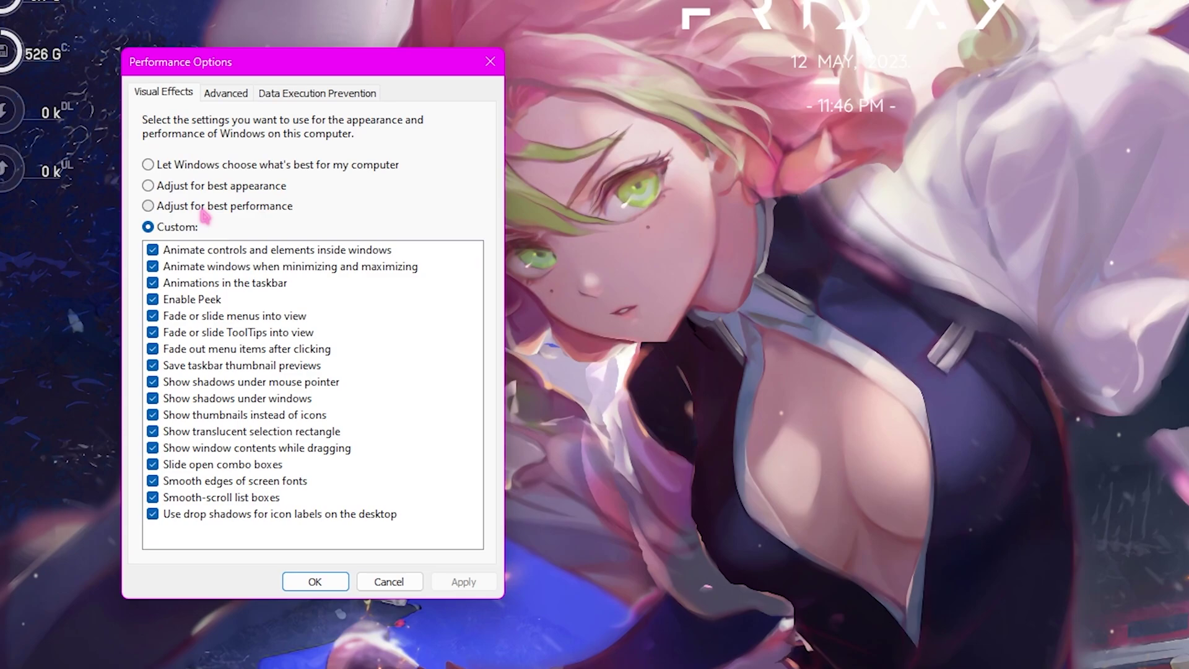
# Step: Adjust visual effects for best performance, enabling only smooth edges of screen fonts and thumbnails instead of icons
pyautogui.click(202, 211)
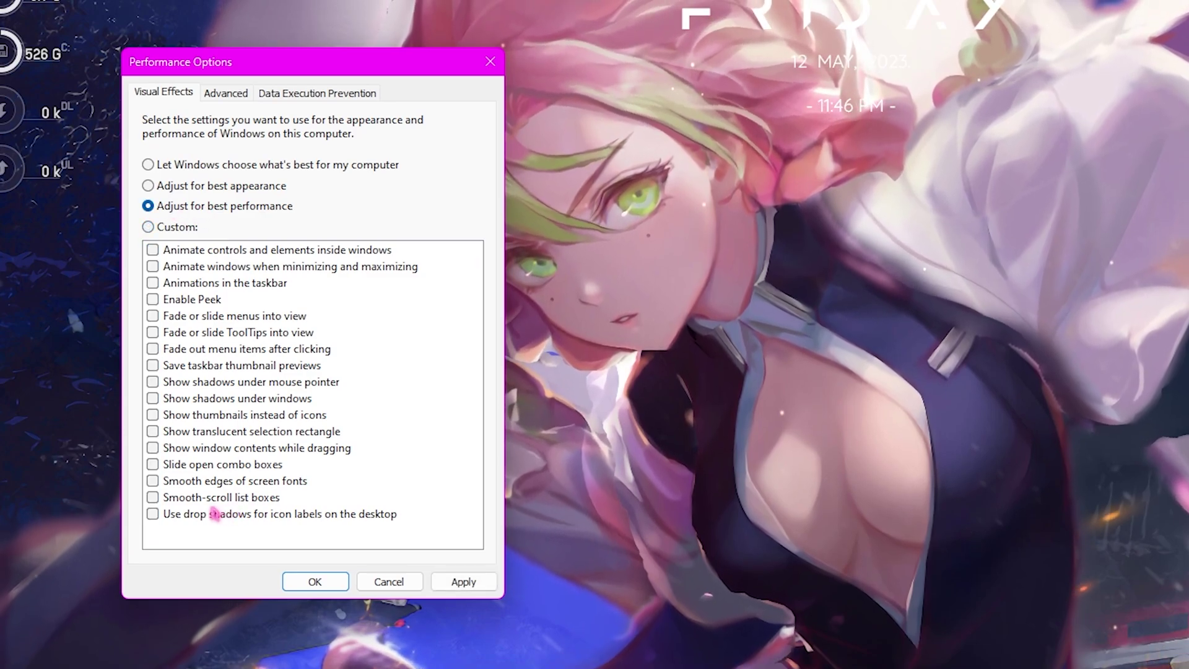
pyautogui.click(254, 483)
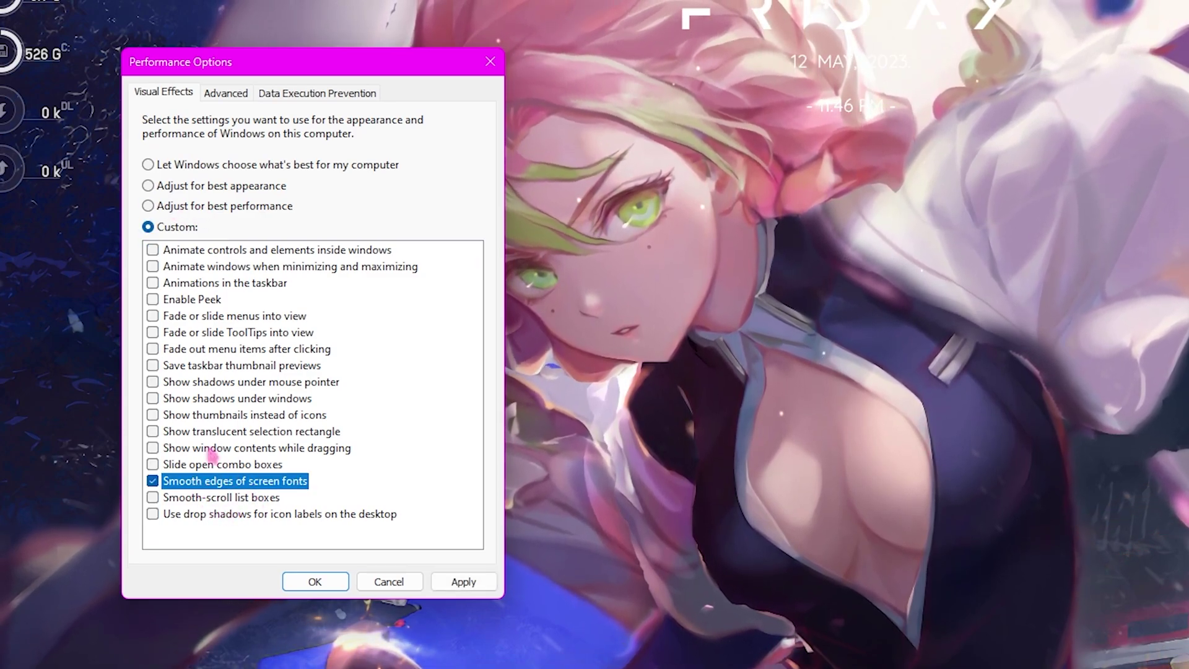
pyautogui.click(204, 415)
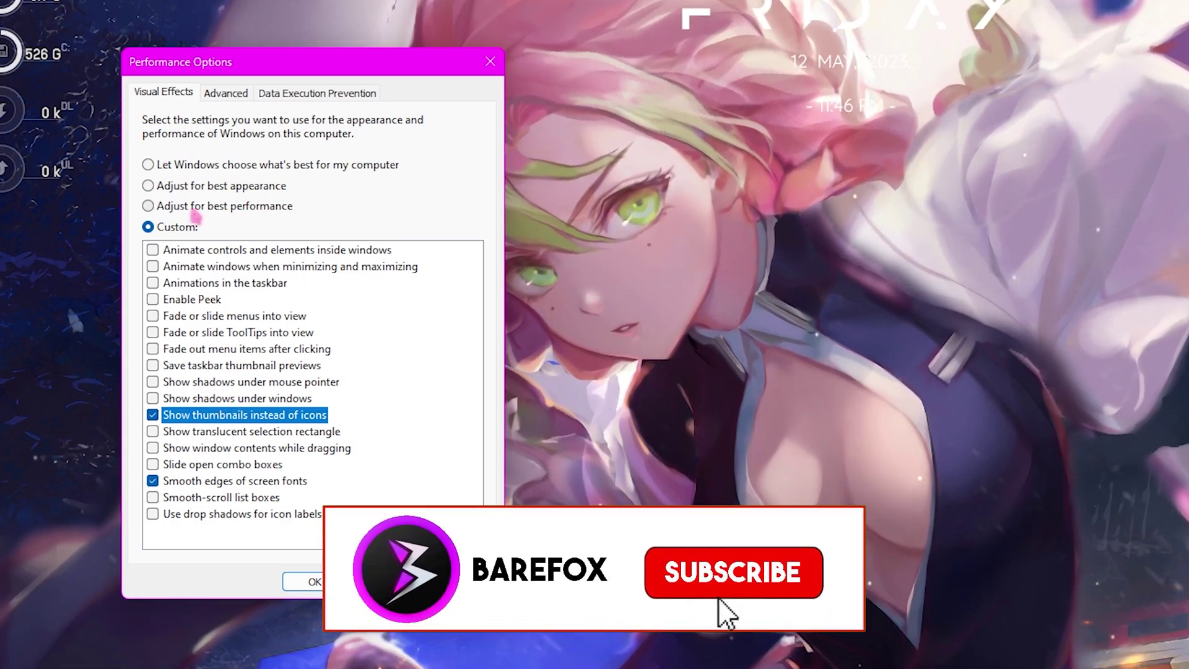
# Step: Adjust visual effects for best appearance and open the advanced performance options
pyautogui.click(208, 186)
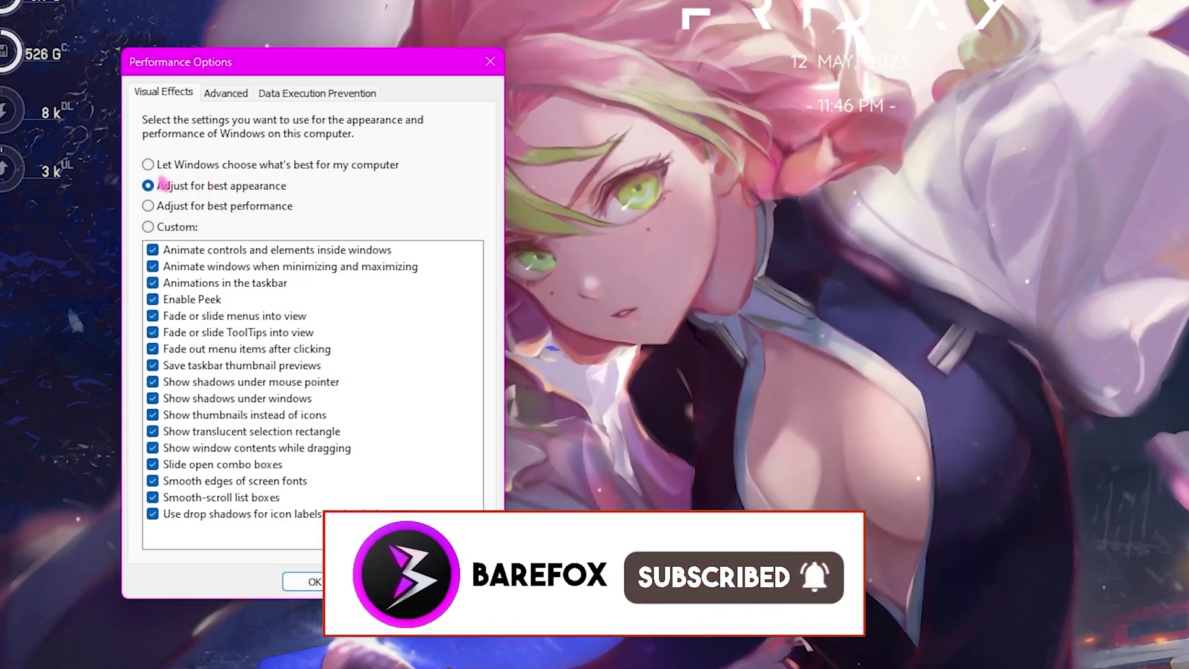
pyautogui.click(228, 94)
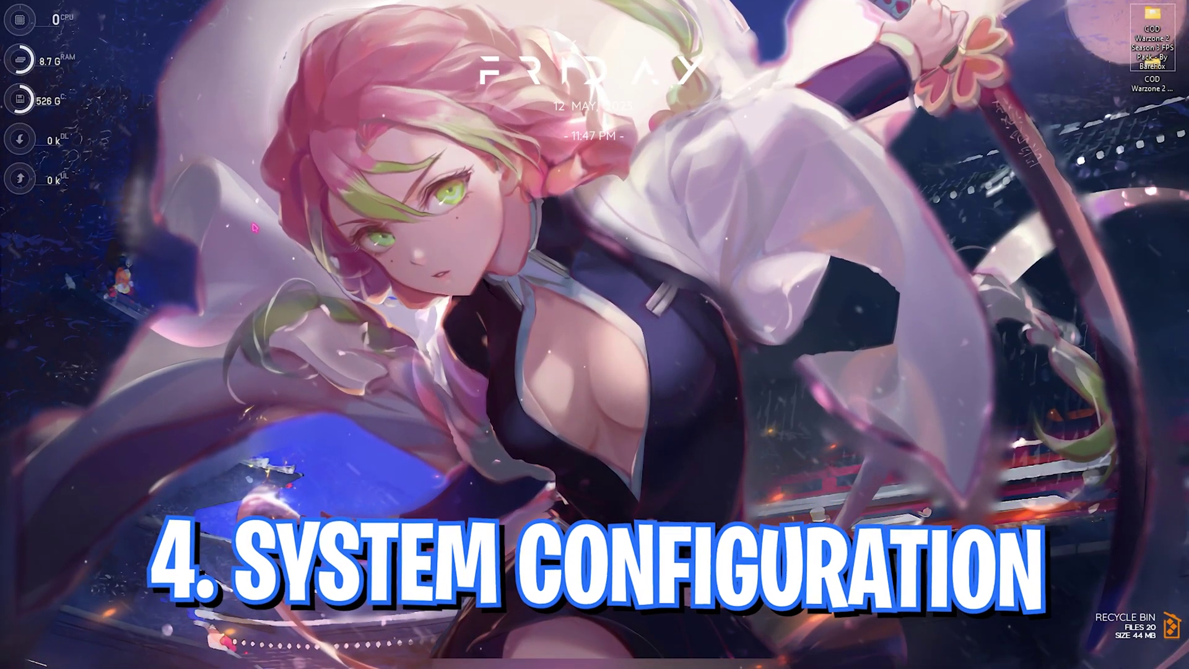
# Step: In System Configuration, set the number of processors to 24 in the advanced boot options and apply it
pyautogui.press('super')
pyautogui.write('system Configuration')
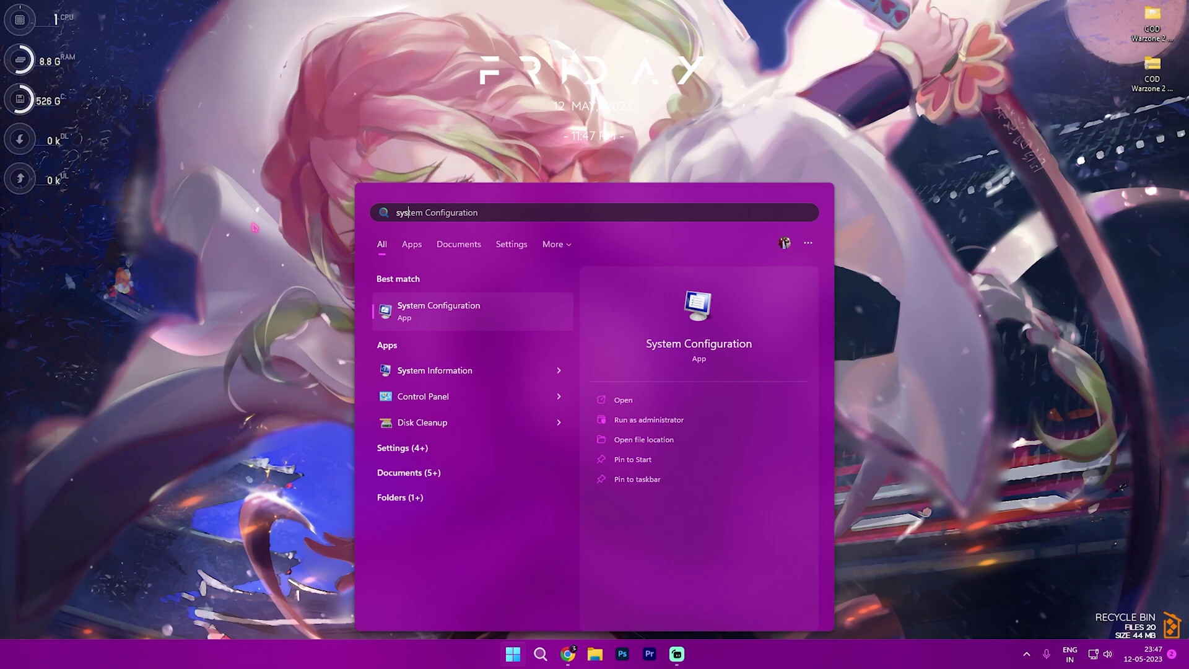
pyautogui.press('Return')
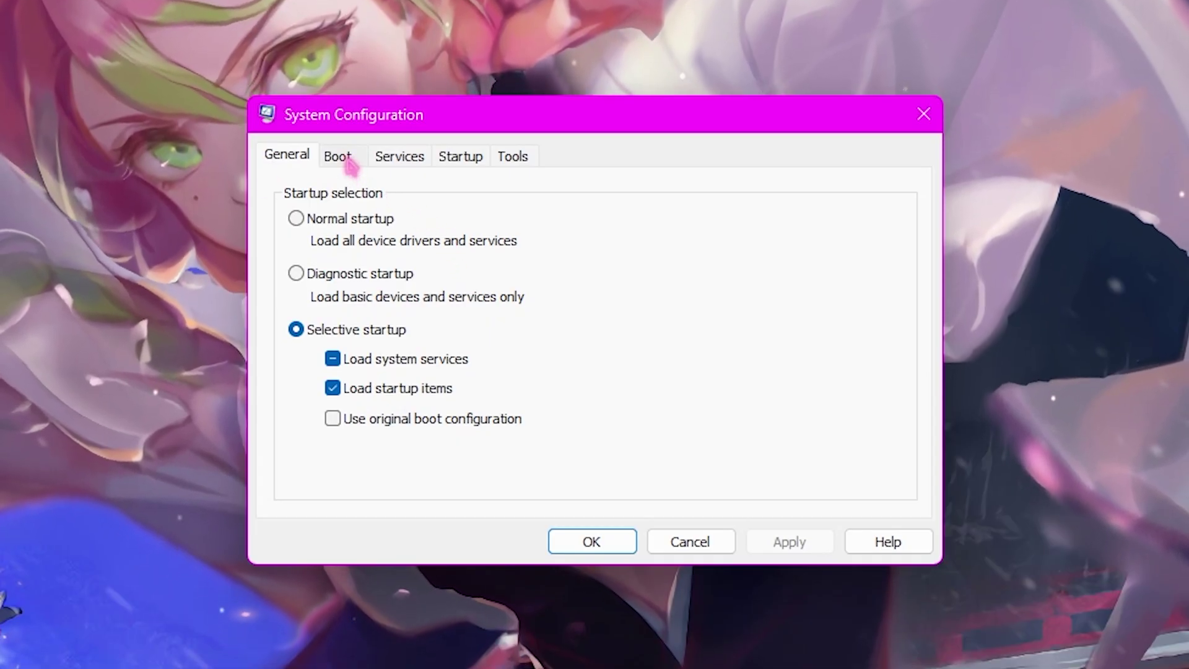
pyautogui.click(347, 160)
pyautogui.click(380, 329)
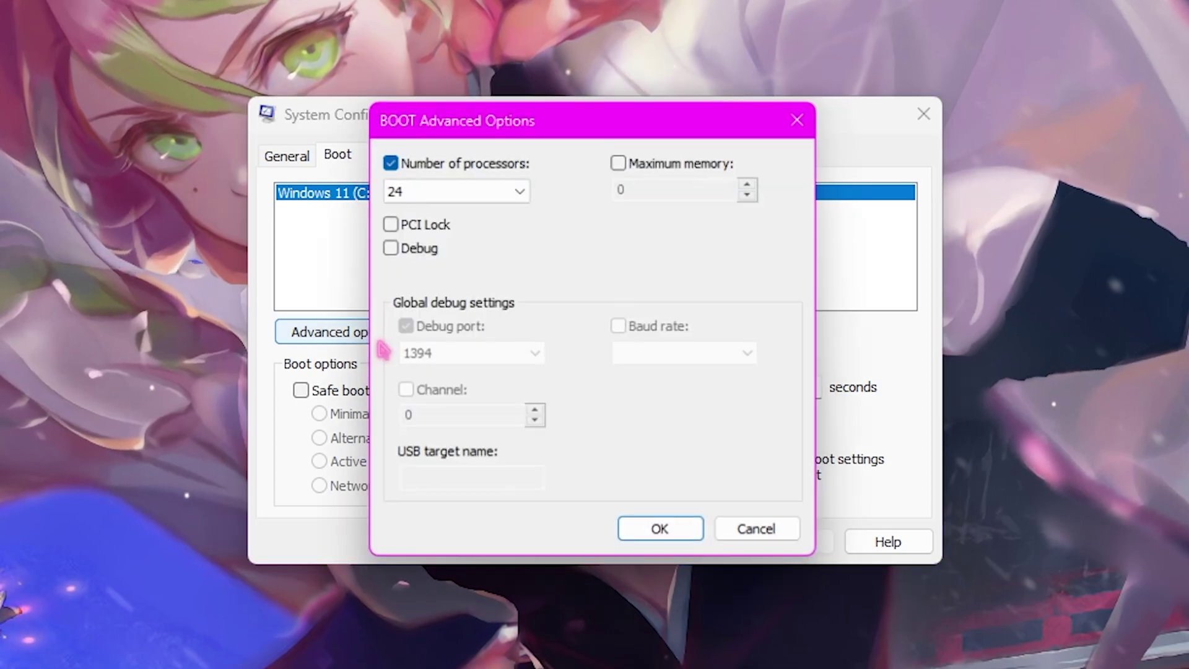
pyautogui.click(457, 197)
pyautogui.click(465, 566)
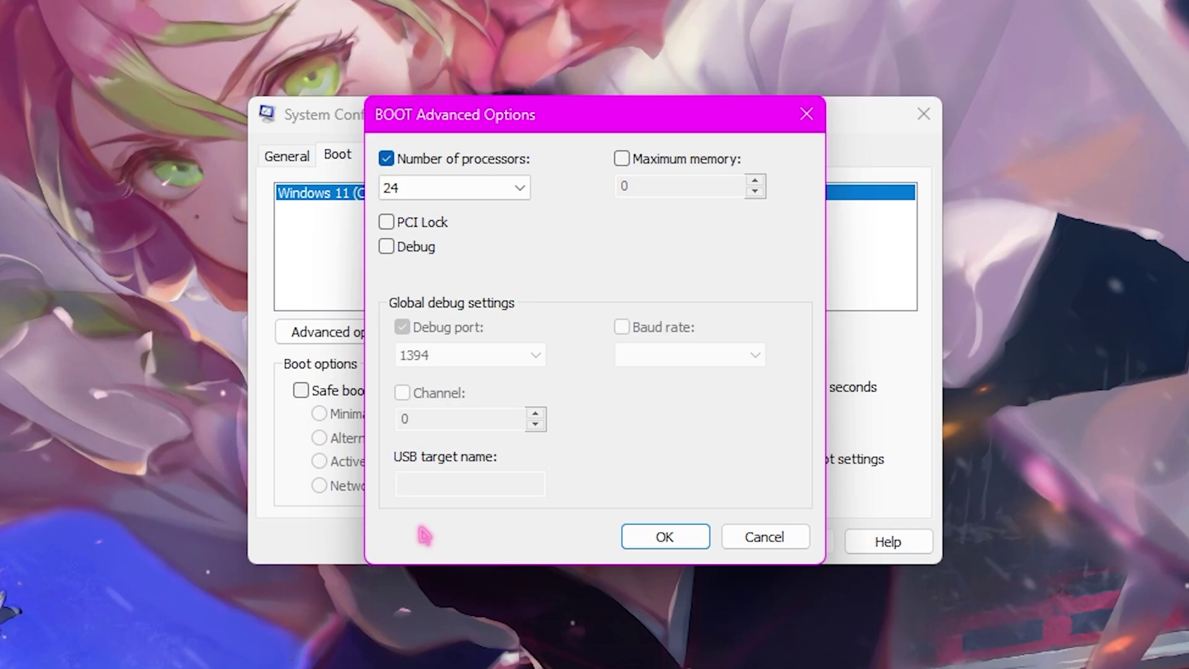
pyautogui.click(664, 537)
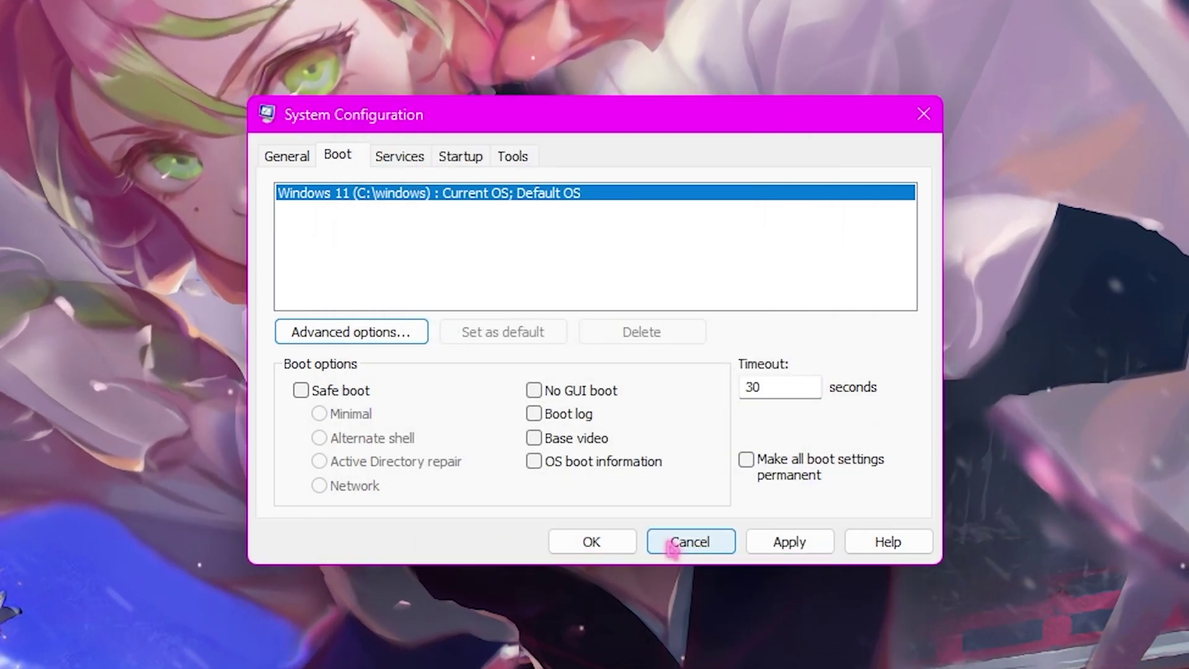
pyautogui.click(768, 544)
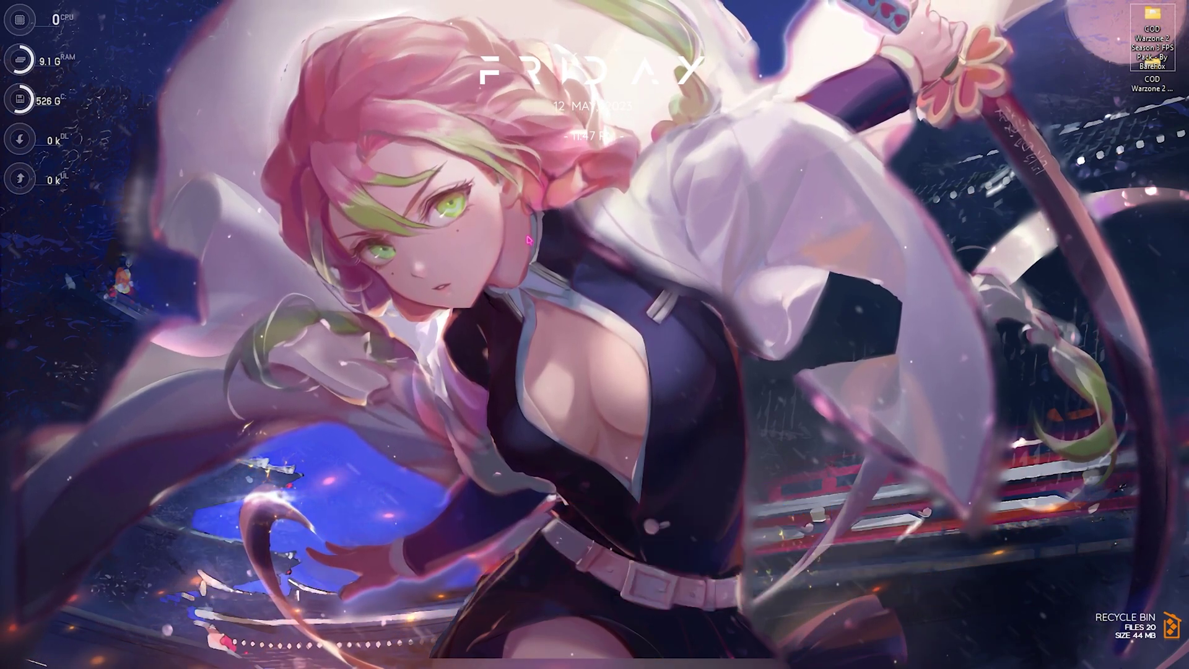
# Step: Open the list of startup apps in Task Manager
pyautogui.press('super')
pyautogui.write('task manager')
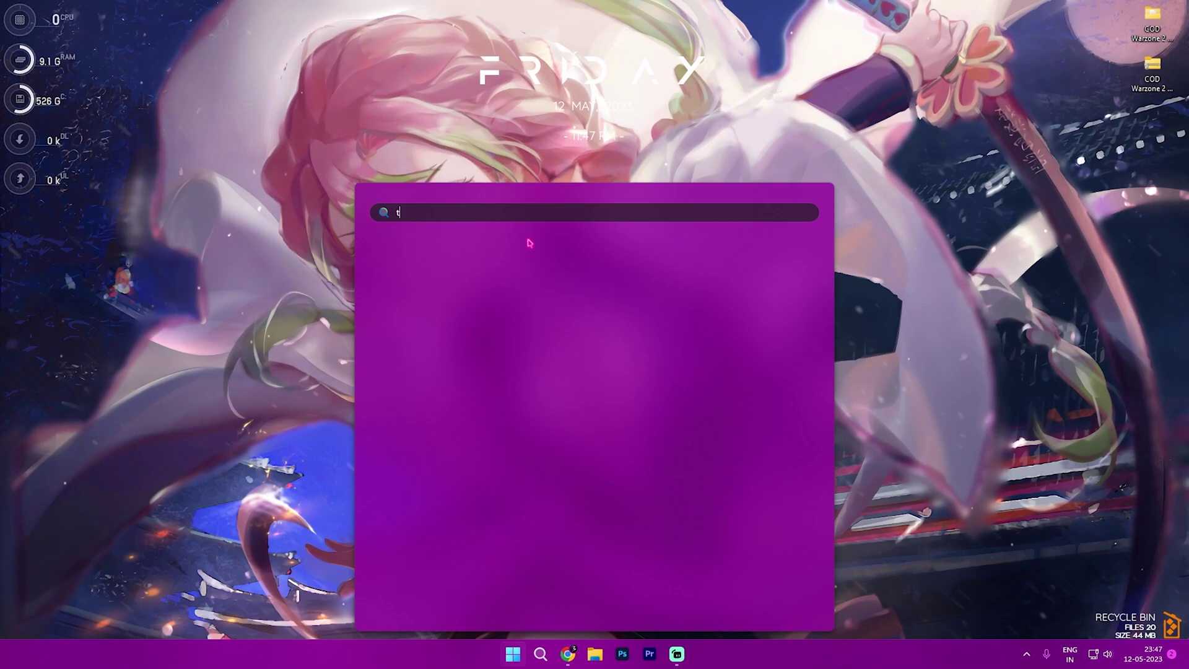
pyautogui.press('Return')
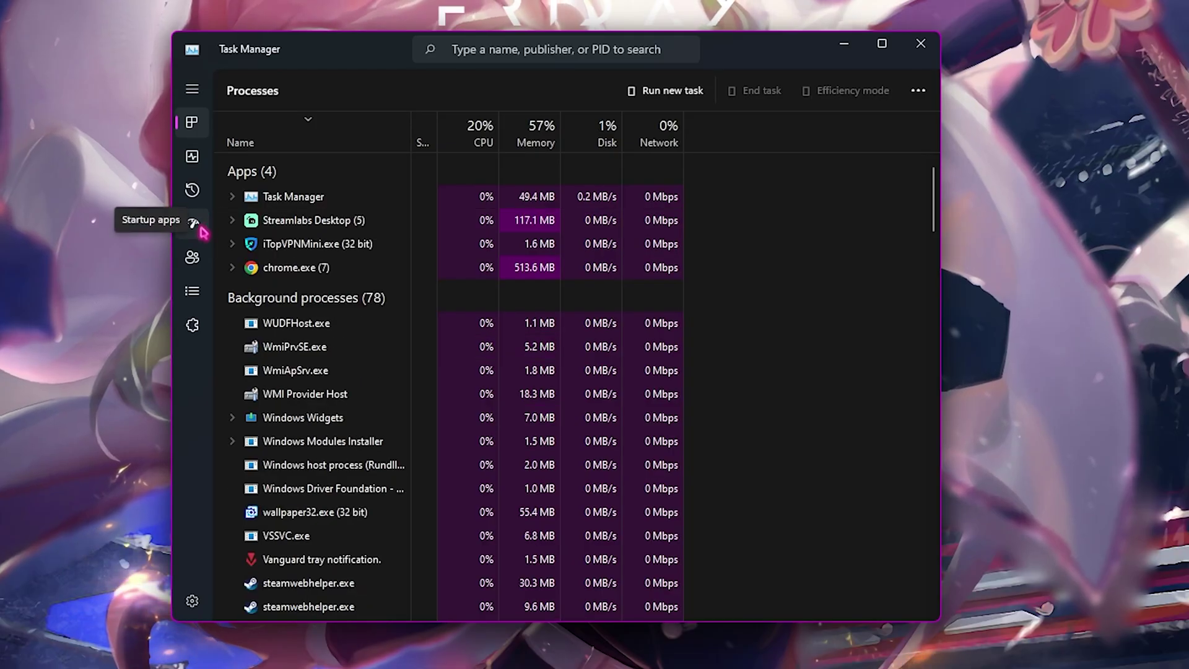
pyautogui.click(210, 224)
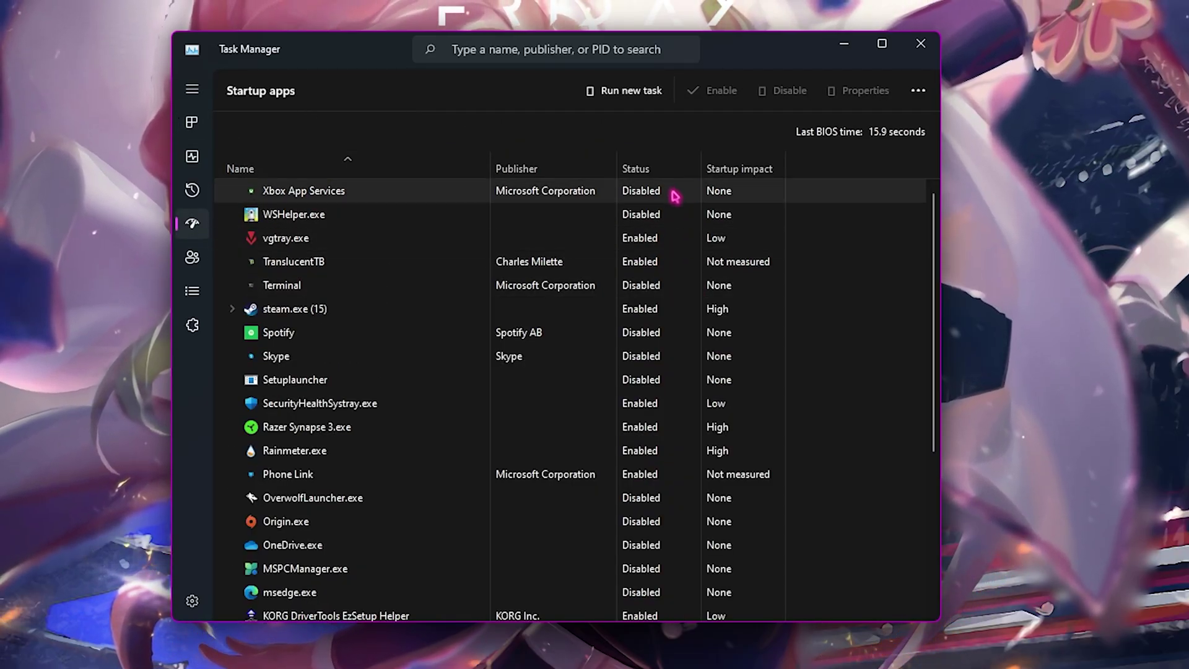
# Step: Review the startup apps list for each program's status and startup impact
pyautogui.scroll(-2, 667, 493)
pyautogui.scroll(-1, 669, 493)
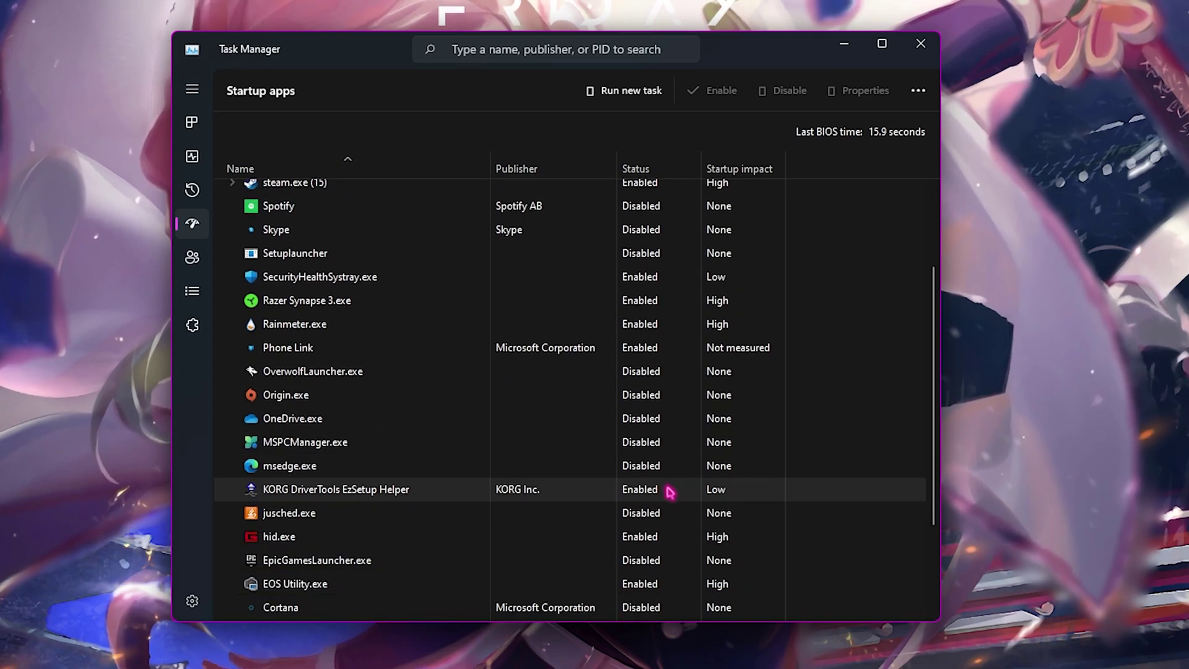
pyautogui.scroll(-1, 653, 490)
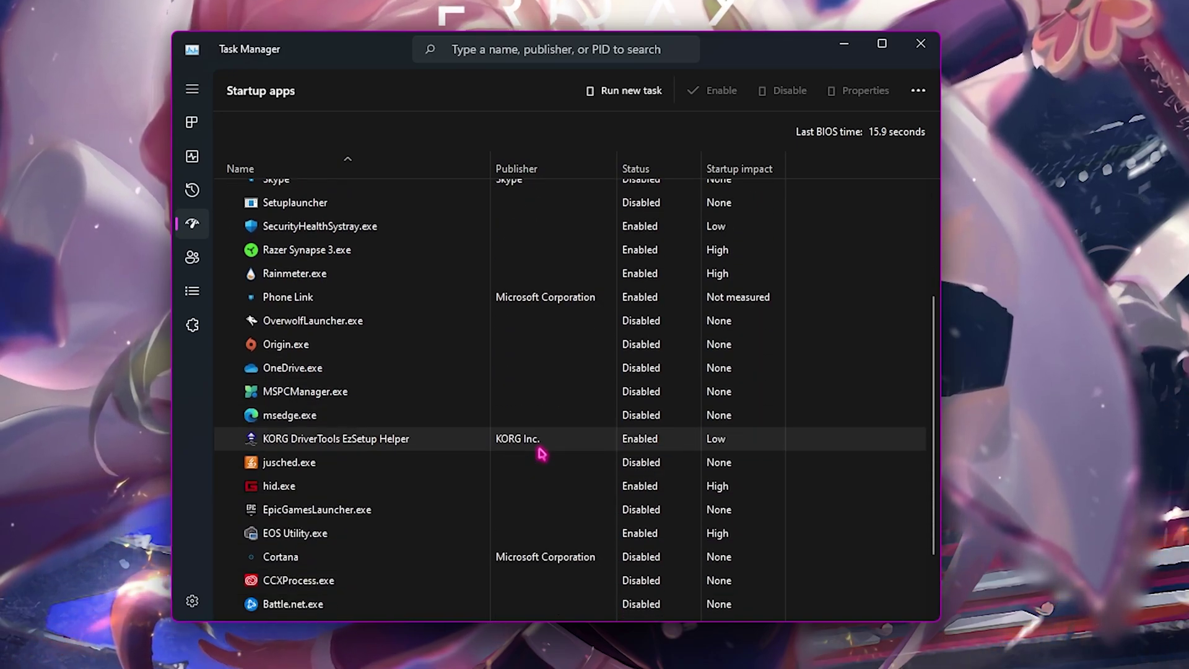
pyautogui.scroll(3, 542, 454)
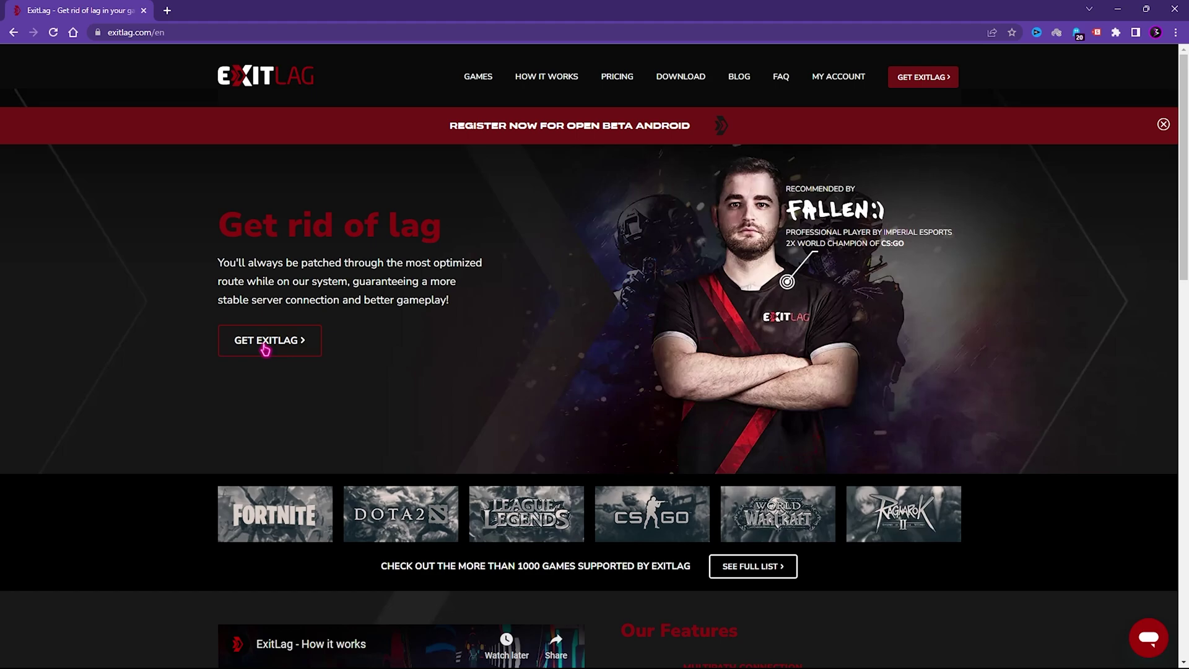
# Step: In ExitLag, find Call Of Duty: MWII | WZ2.0, choose SG Singapore01 as the game region and apply the routes
pyautogui.press('super+d')
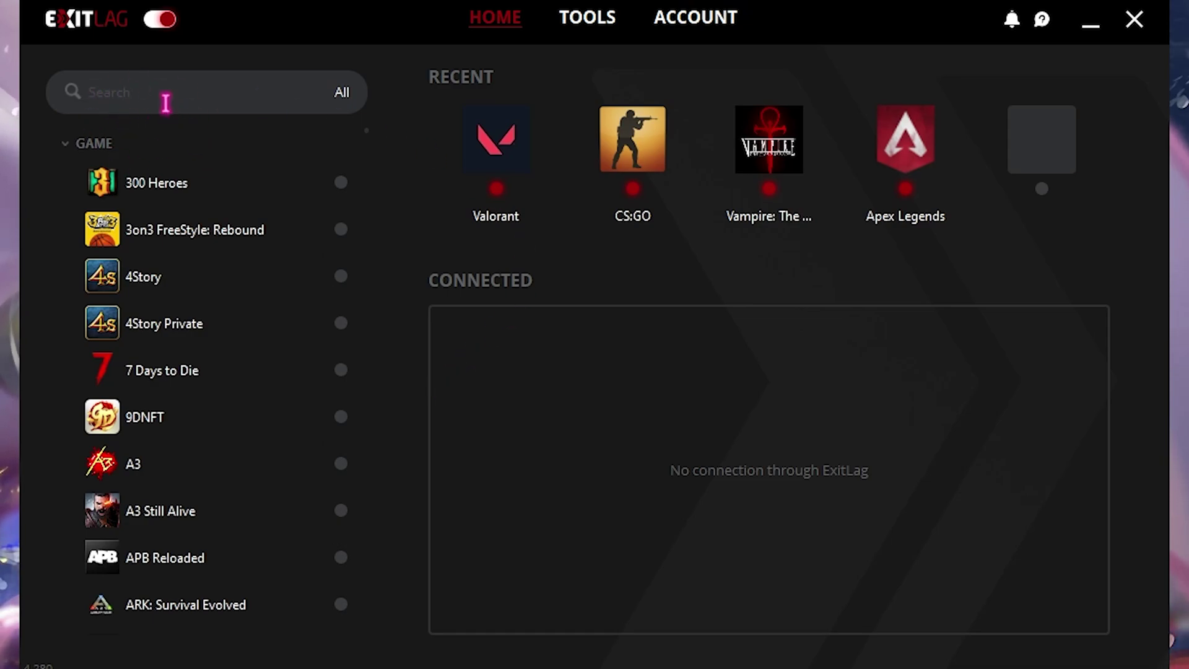
pyautogui.click(135, 91)
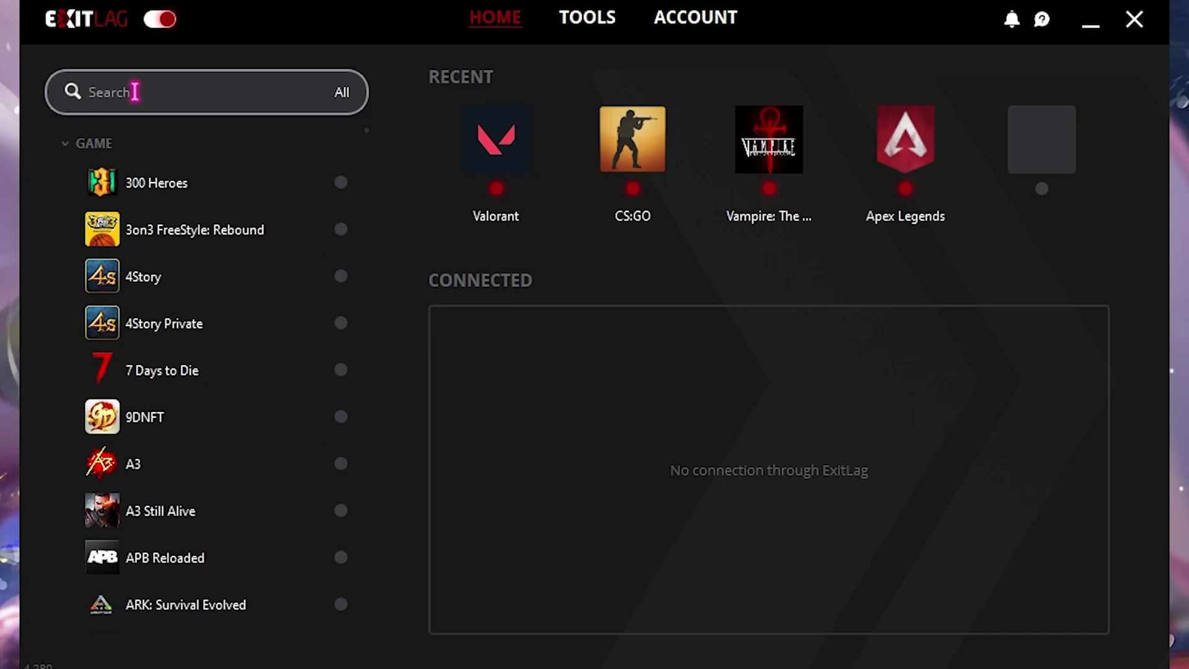
pyautogui.write('call')
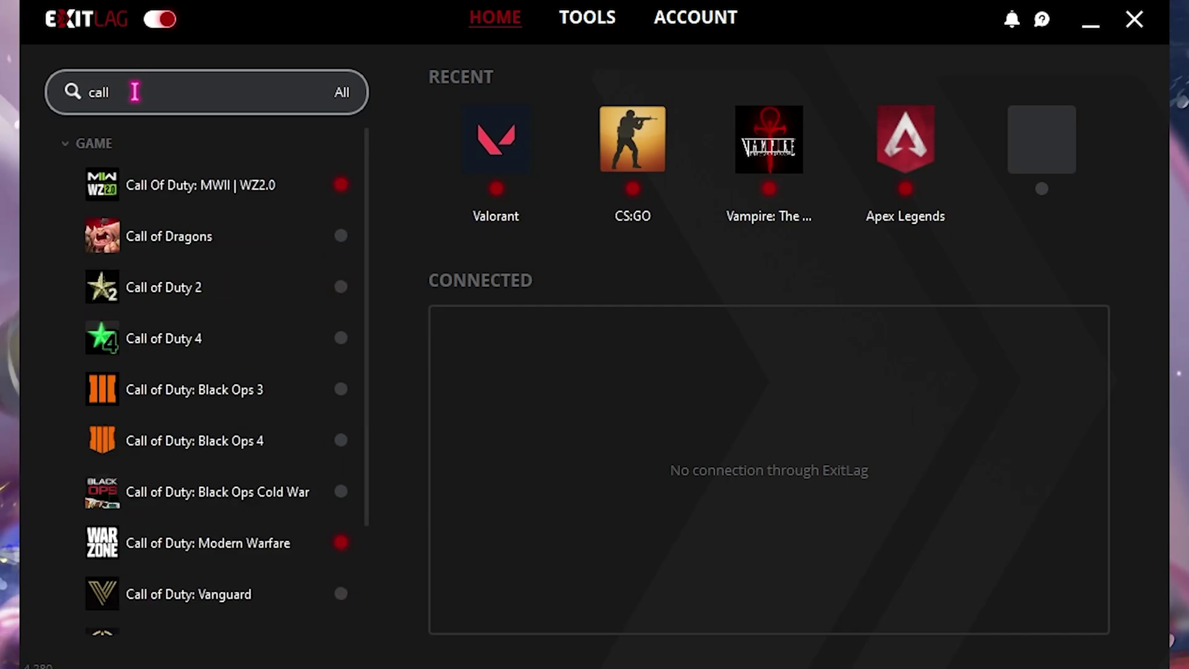
pyautogui.click(230, 193)
pyautogui.click(495, 173)
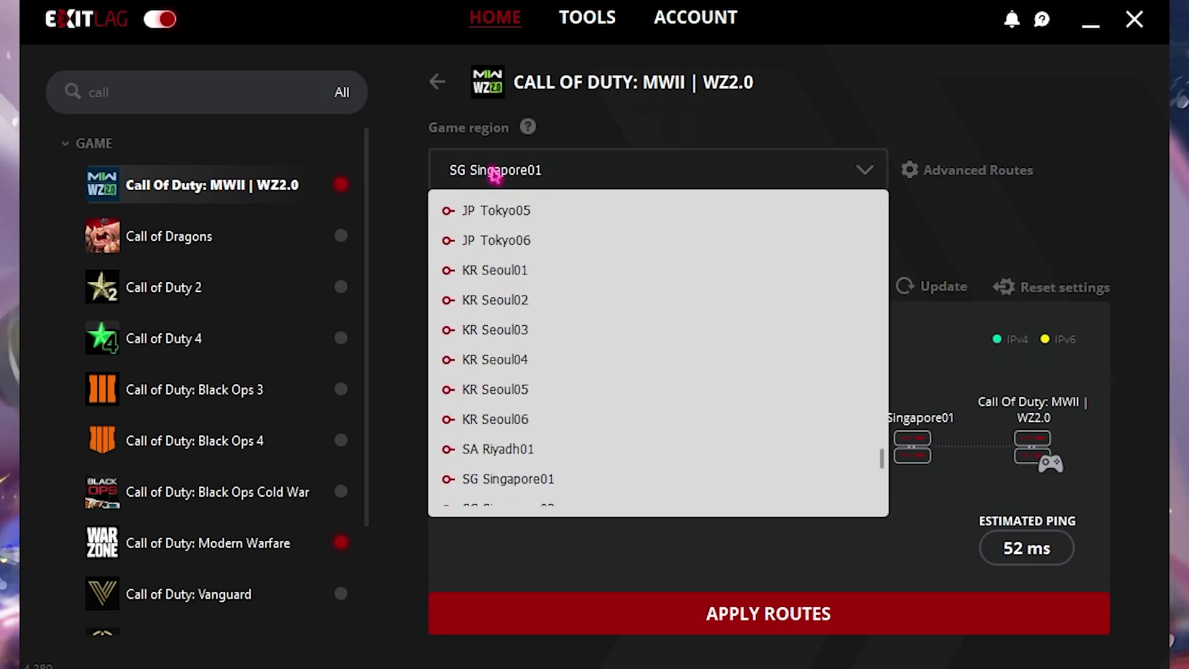
pyautogui.click(538, 480)
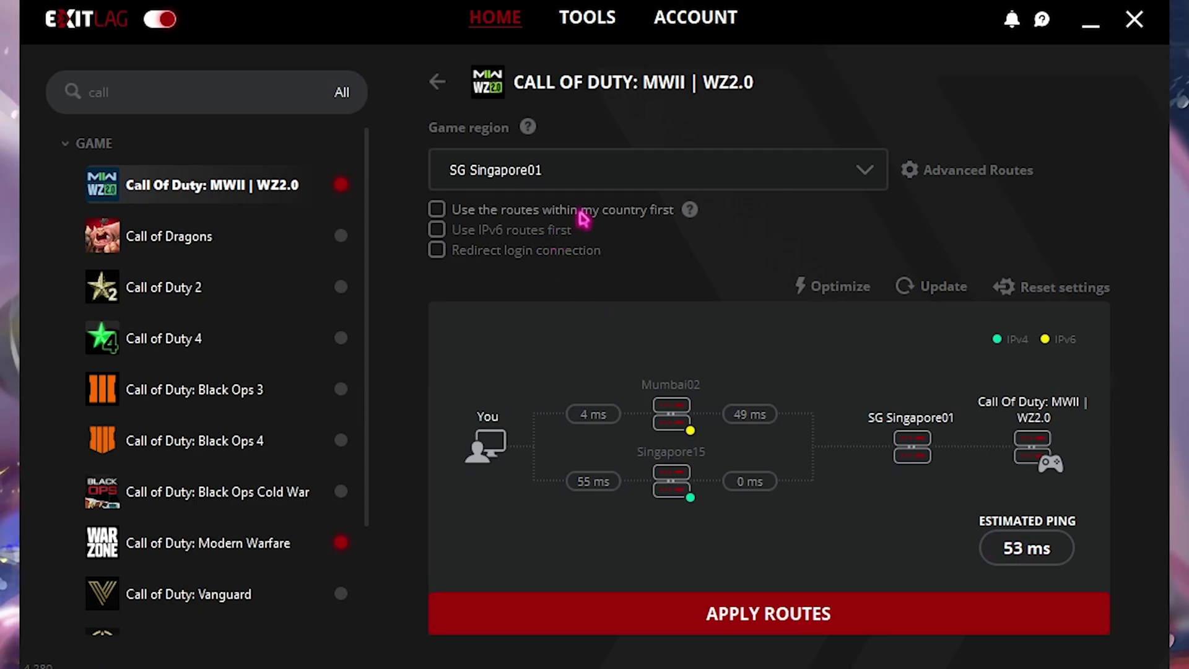
pyautogui.click(792, 612)
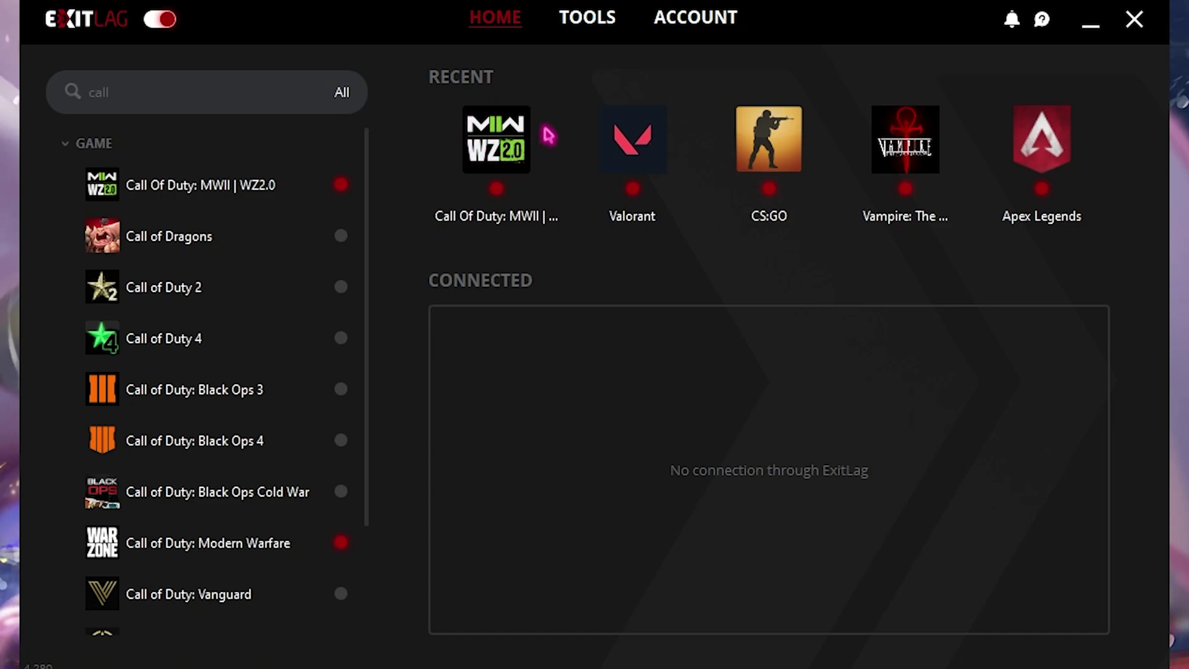
# Step: Review ExitLag's FPS Boost options in its tools, and return to the home page
pyautogui.click(588, 18)
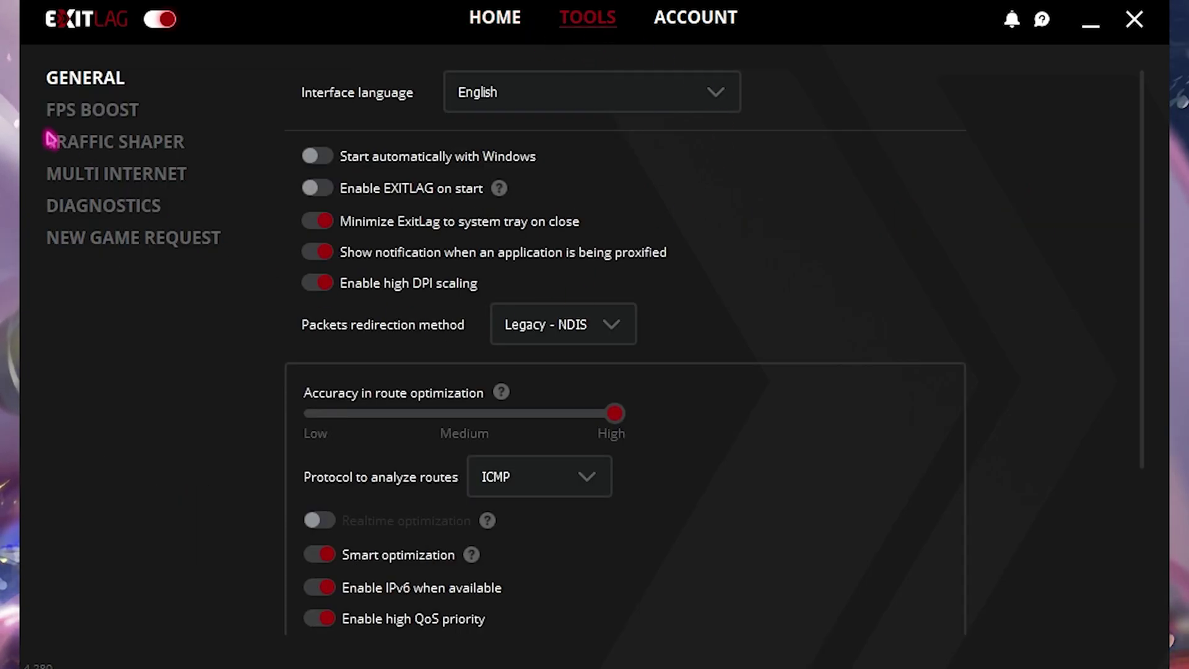
pyautogui.click(92, 120)
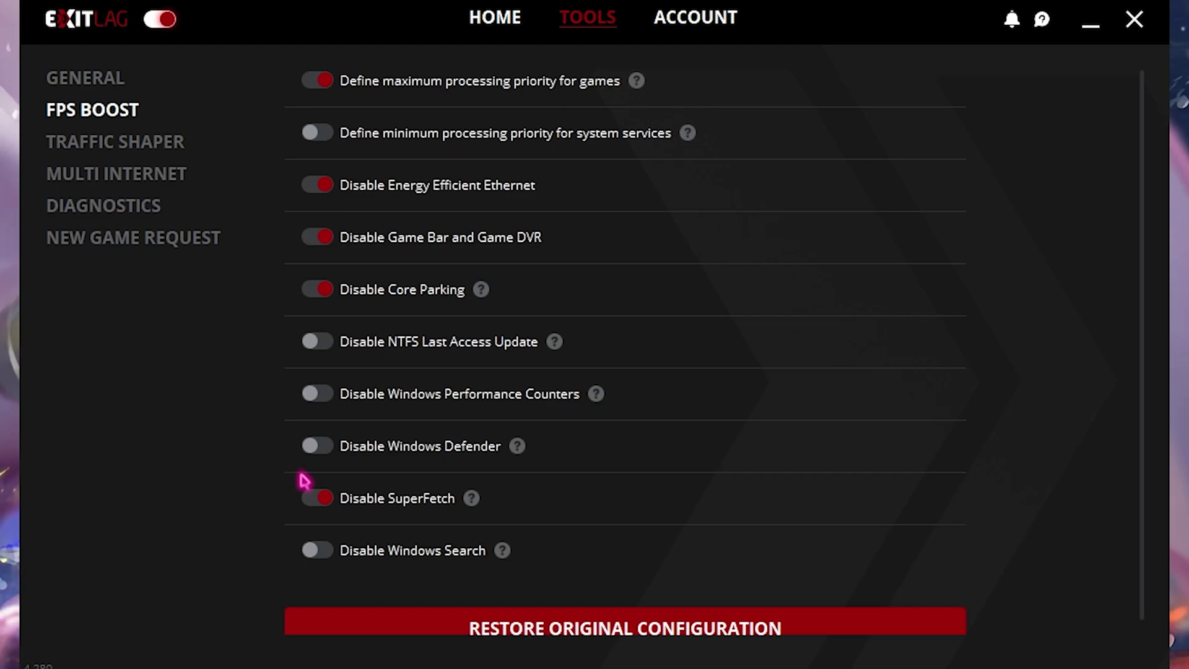
pyautogui.click(521, 15)
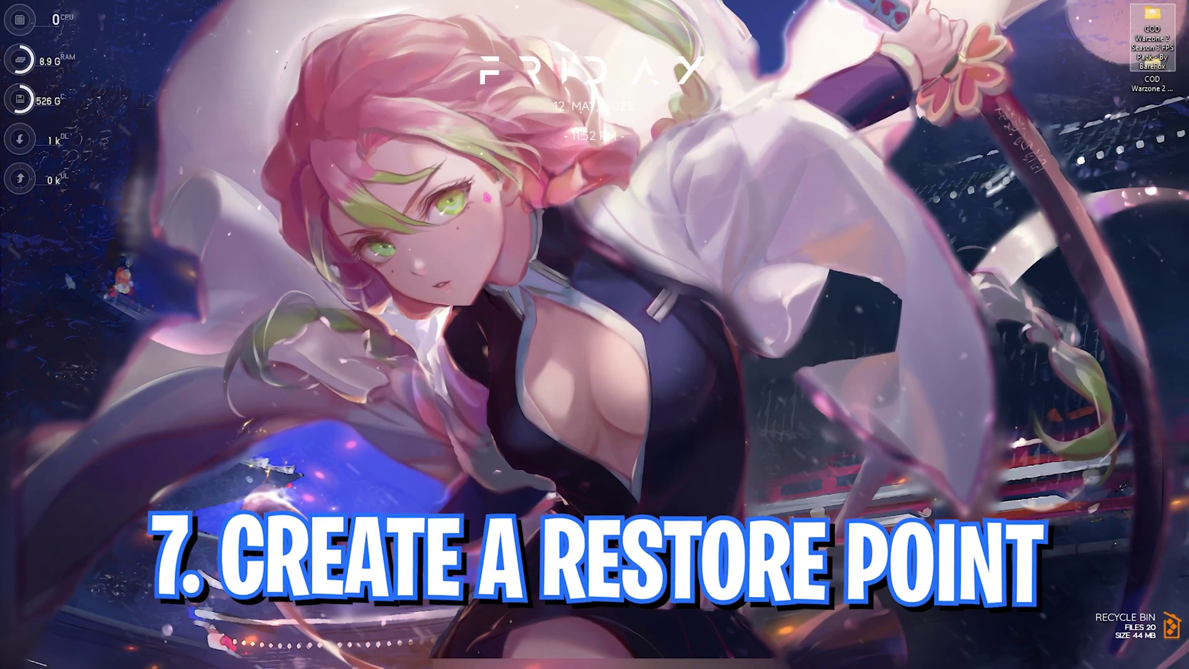
# Step: Create a described system restore point through System Protection and close System Properties
pyautogui.press('super')
pyautogui.write('crea')
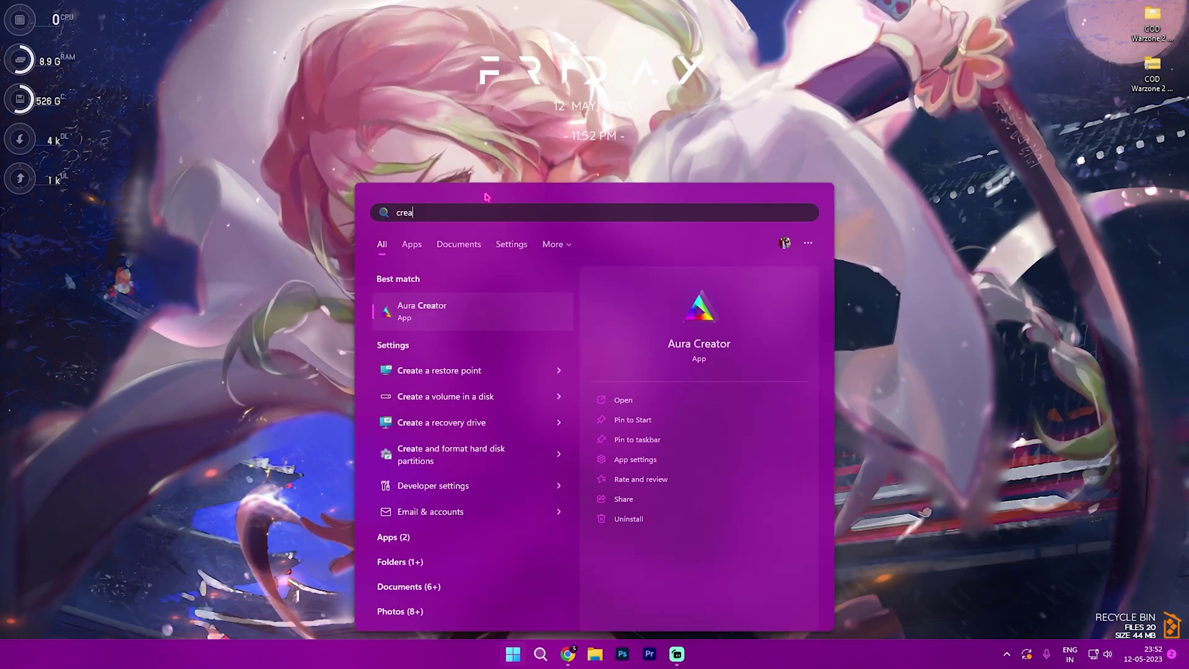
pyautogui.write('te a restore point')
pyautogui.press('Return')
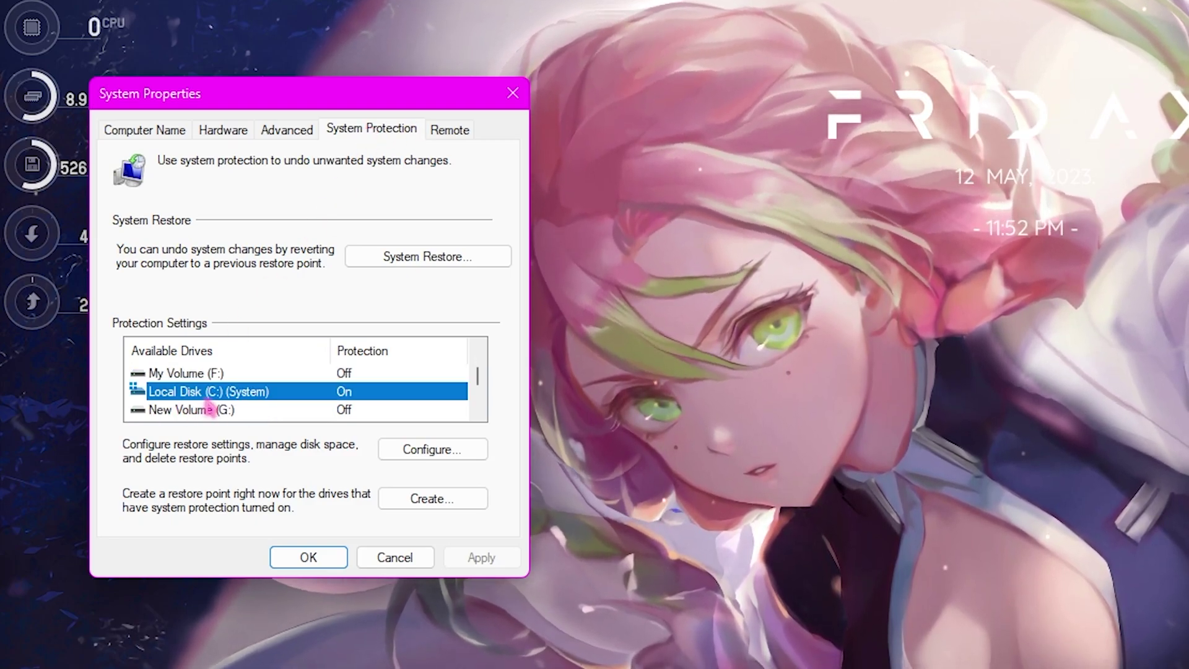
pyautogui.click(425, 503)
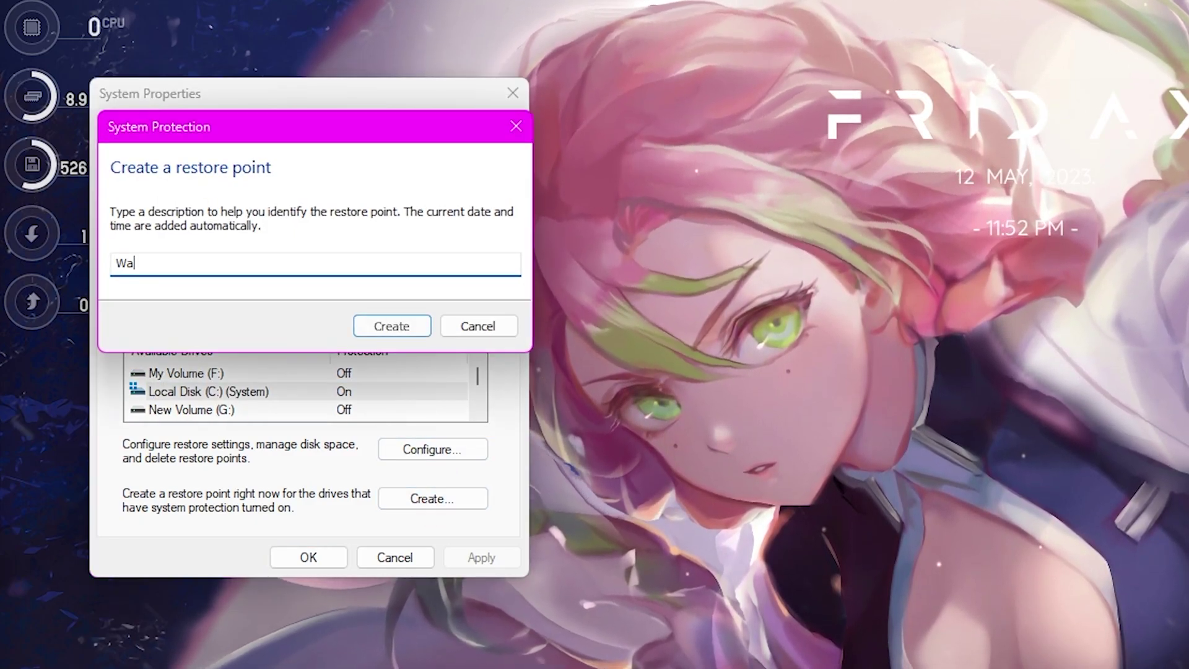
pyautogui.press('Return')
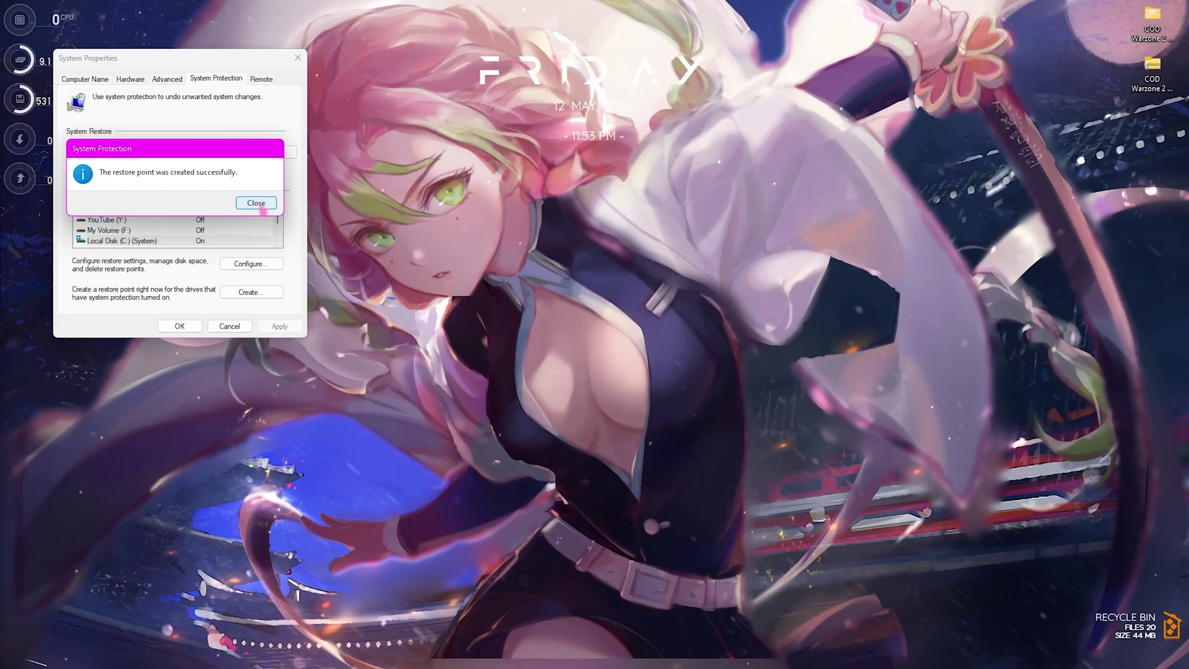
pyautogui.click(448, 351)
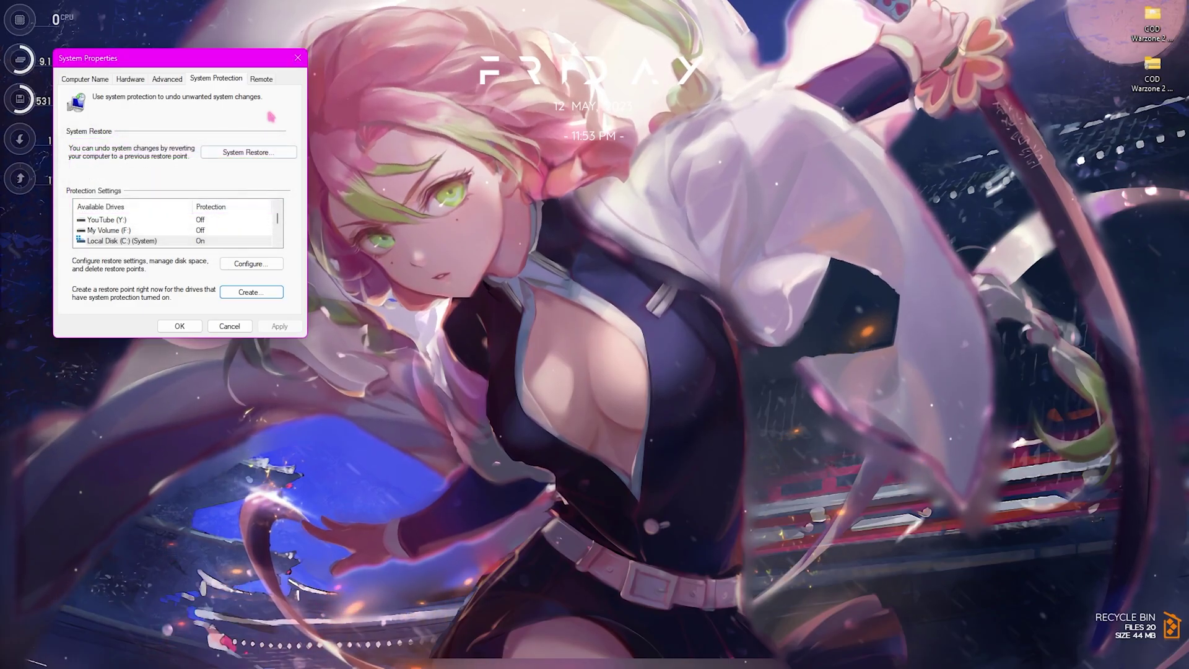
pyautogui.press('Return')
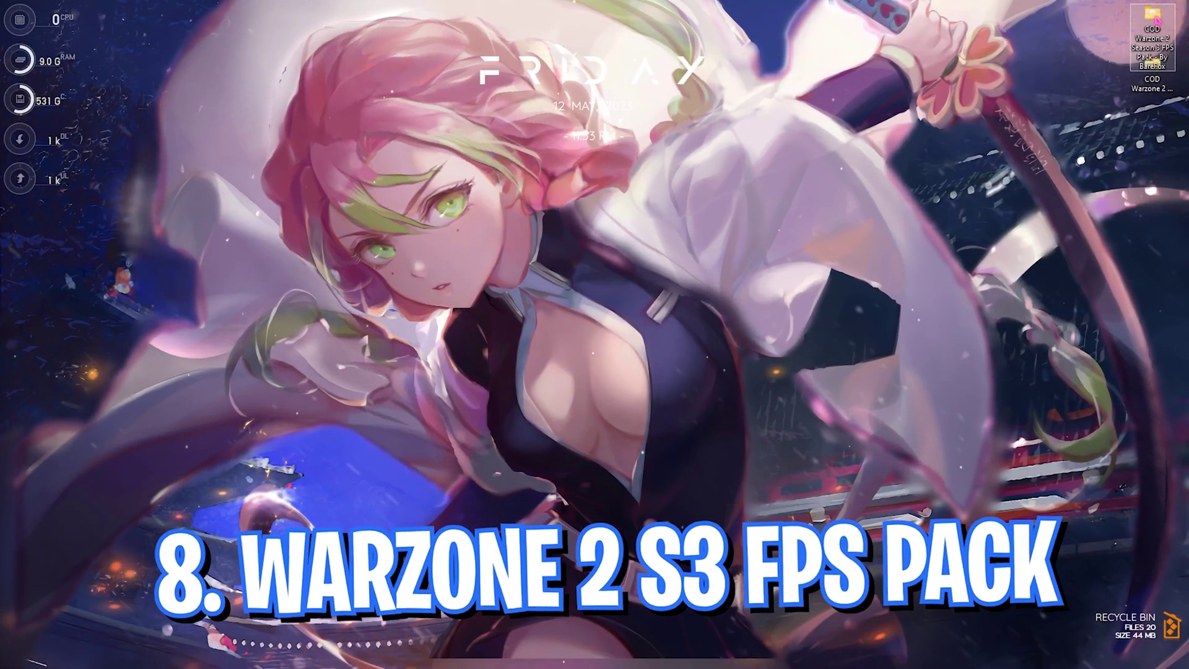
# Step: Open the COD Warzone 2 Season 3 FPS Pack folder from the desktop and enter its 1 - CPU Optimization folder
pyautogui.doubleClick(1153, 19)
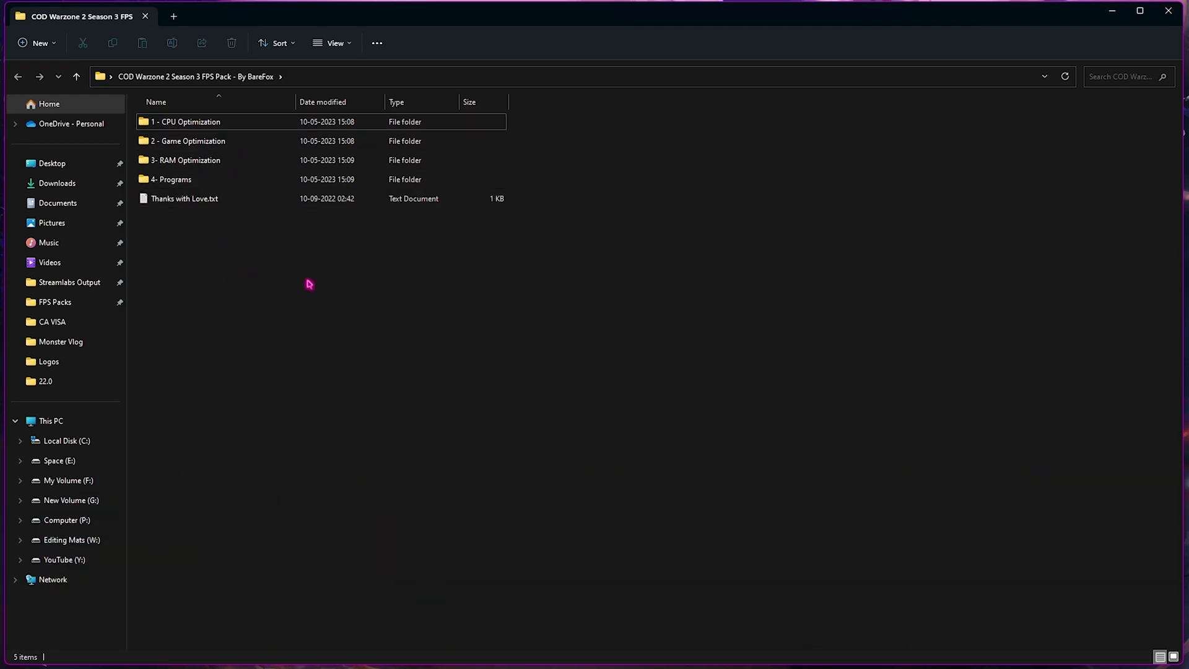
pyautogui.moveTo(314, 280); pyautogui.dragTo(184, 116)
pyautogui.click(247, 276)
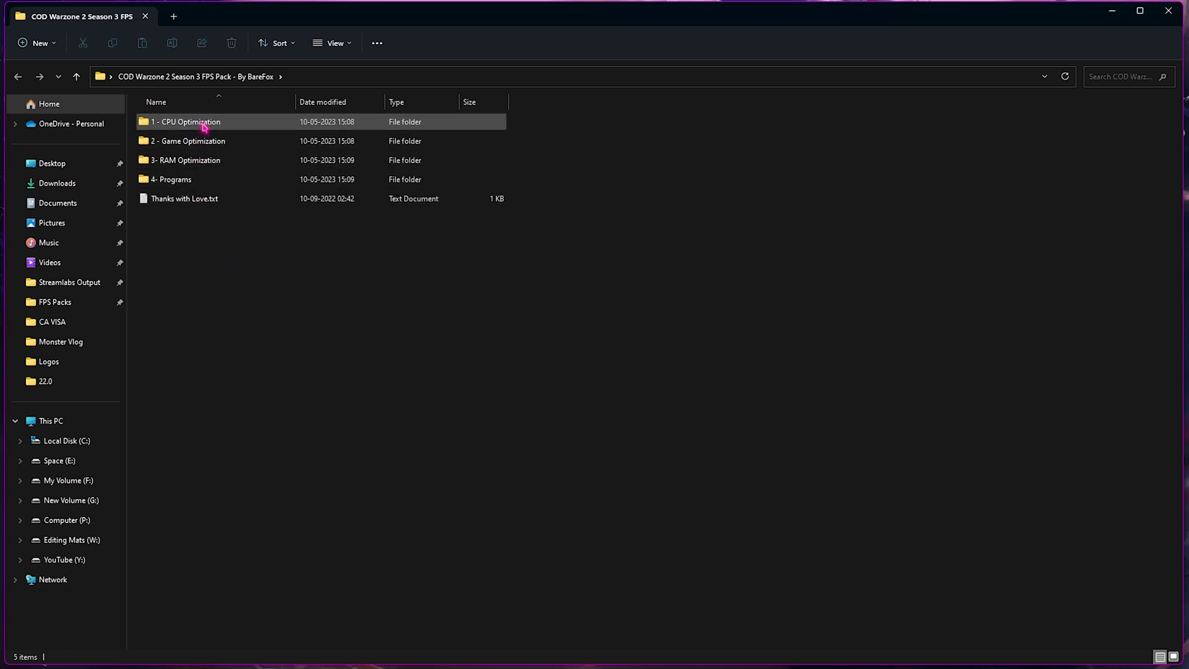
pyautogui.doubleClick(205, 124)
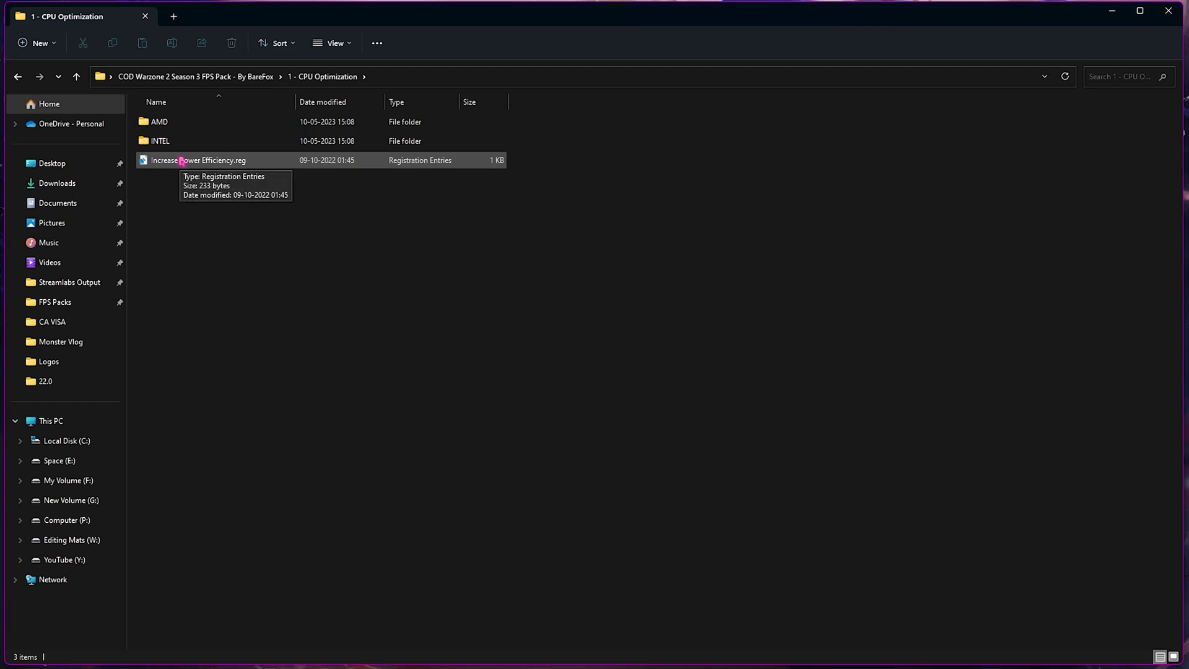
# Step: Look up the processor model in System Information and close it
pyautogui.press('super')
pyautogui.write('sys')
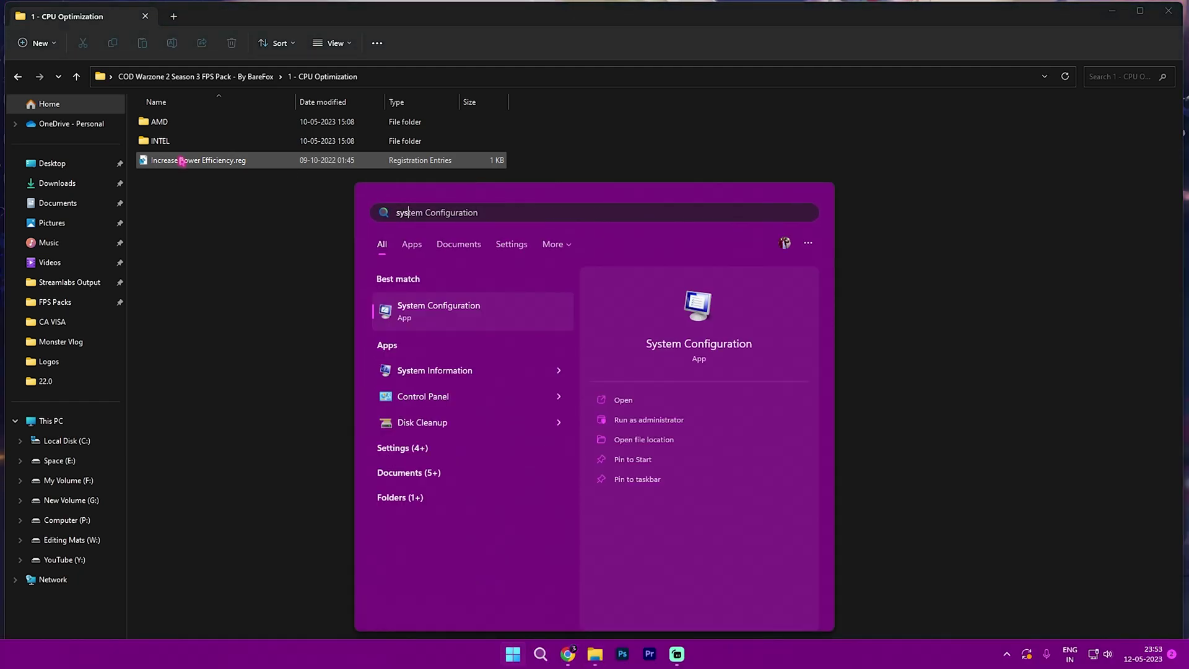
pyautogui.press('Down')
pyautogui.press('Return')
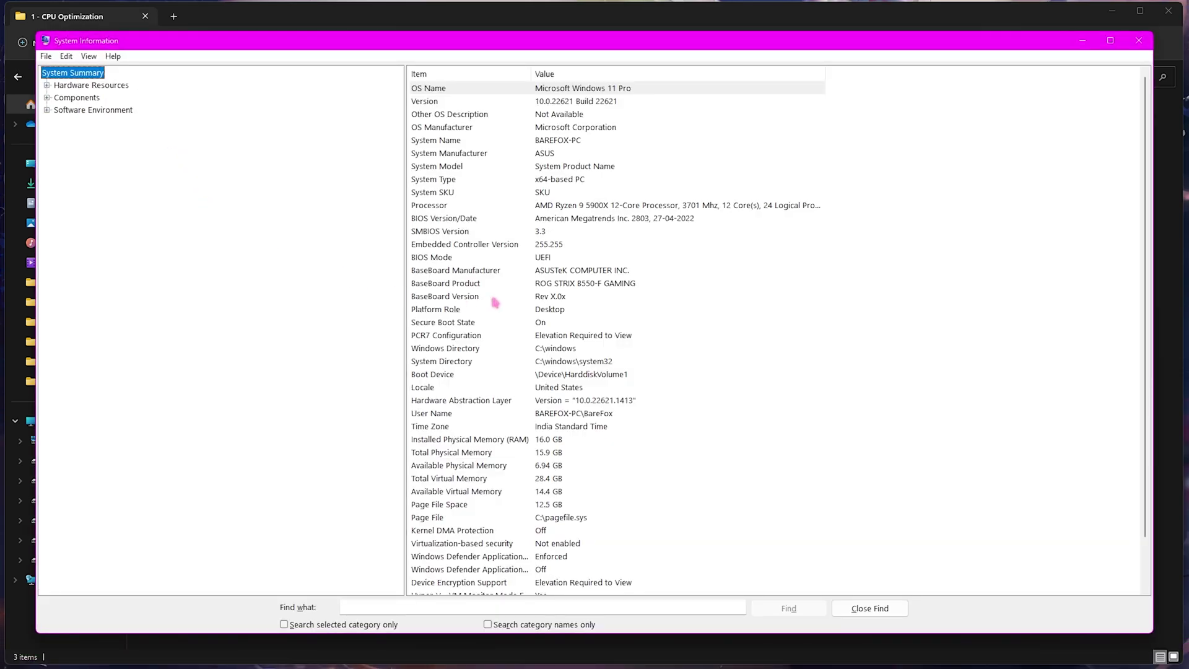
pyautogui.click(441, 206)
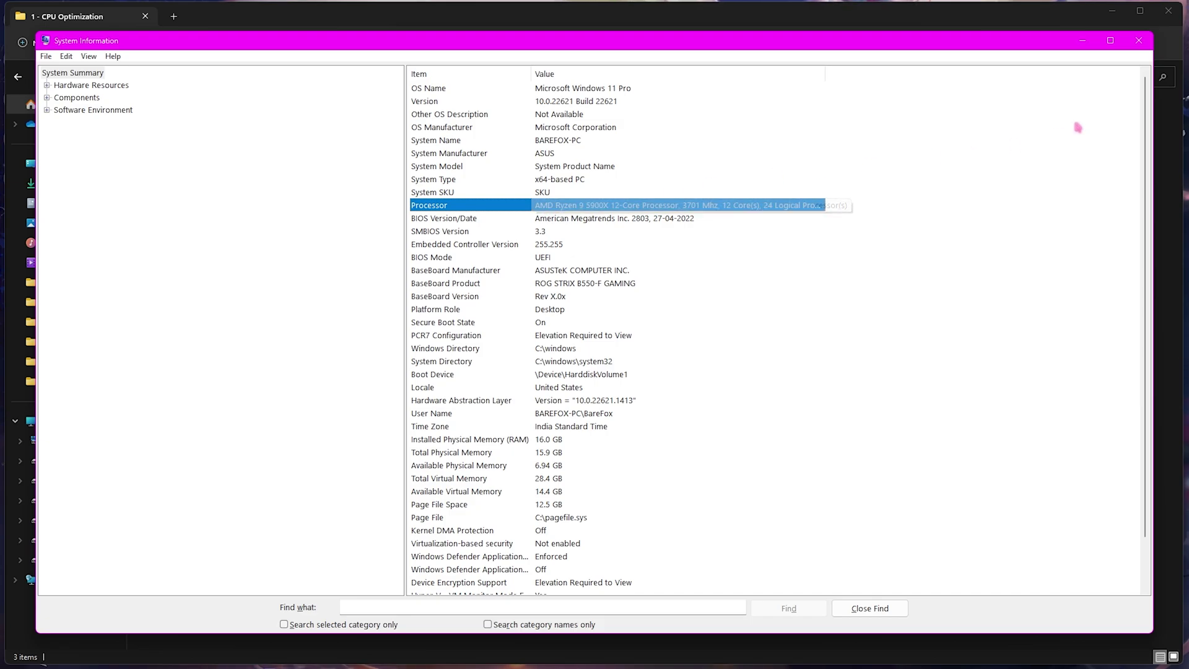
pyautogui.click(1138, 41)
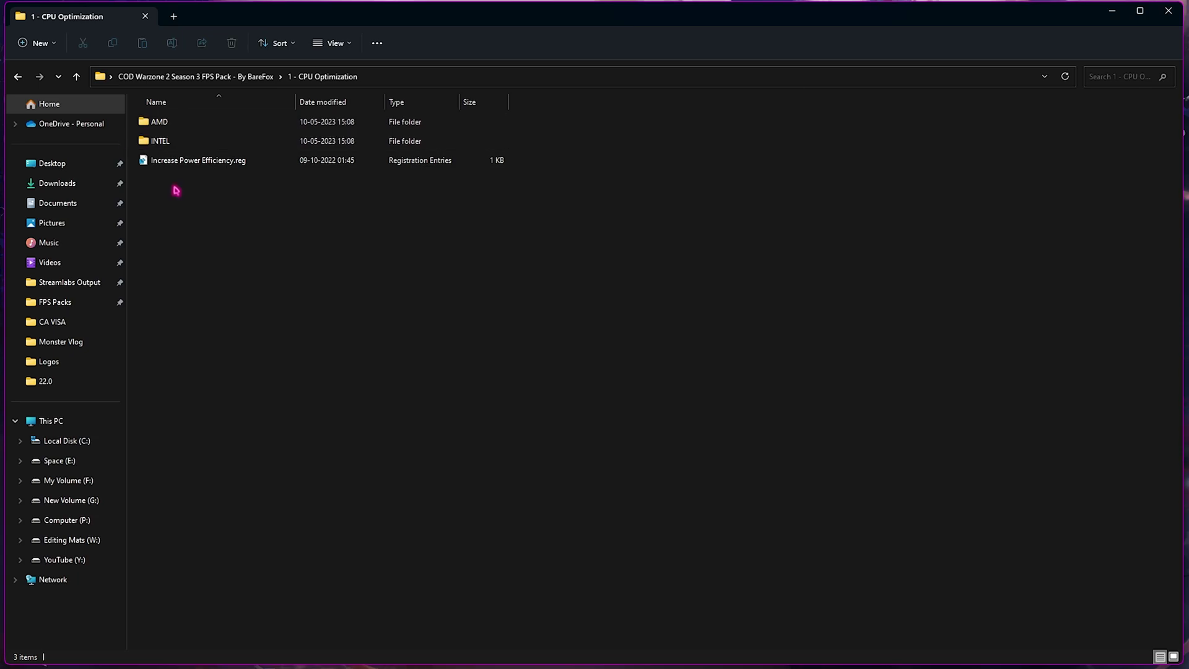
# Step: Inspect the Increase Power Efficiency.reg file and the AMD folder's contents, and return to the FPS pack's main folder
pyautogui.click(187, 164)
pyautogui.doubleClick(178, 122)
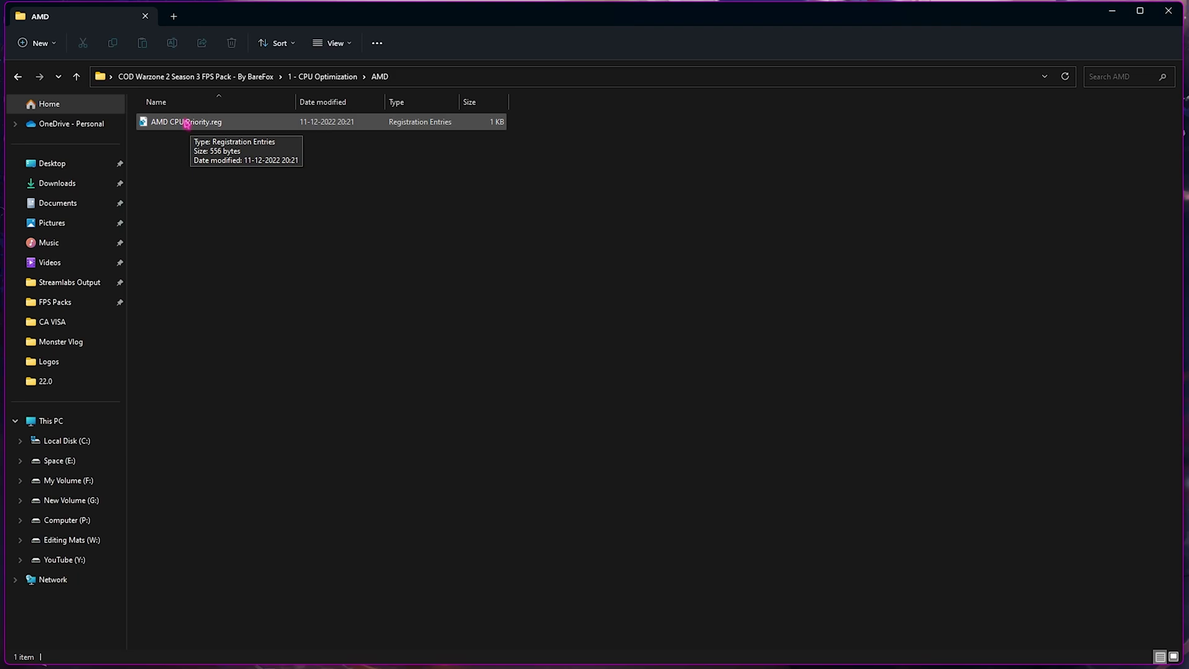
pyautogui.hotkey('alt', 'Up')
pyautogui.hotkey('alt', 'Up')
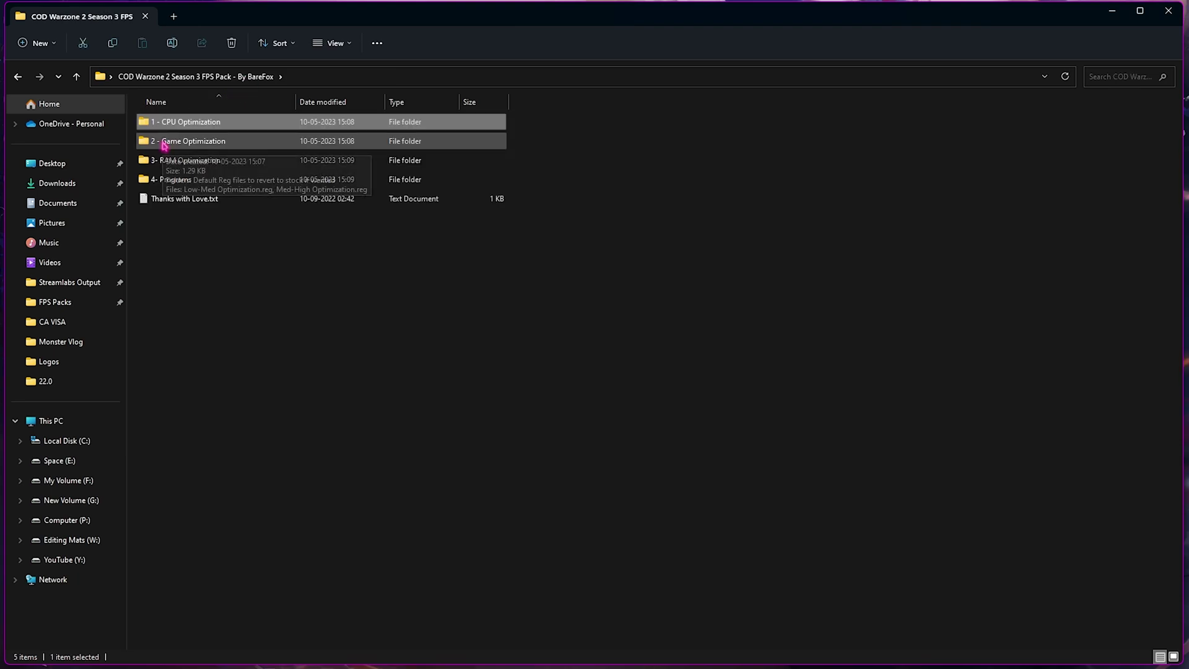
# Step: Examine the Low-Med and Med-High registry files and the default revert files in the 2 - Game Optimization folder
pyautogui.doubleClick(196, 143)
pyautogui.moveTo(231, 208); pyautogui.dragTo(207, 146)
pyautogui.click(229, 217)
pyautogui.click(174, 148)
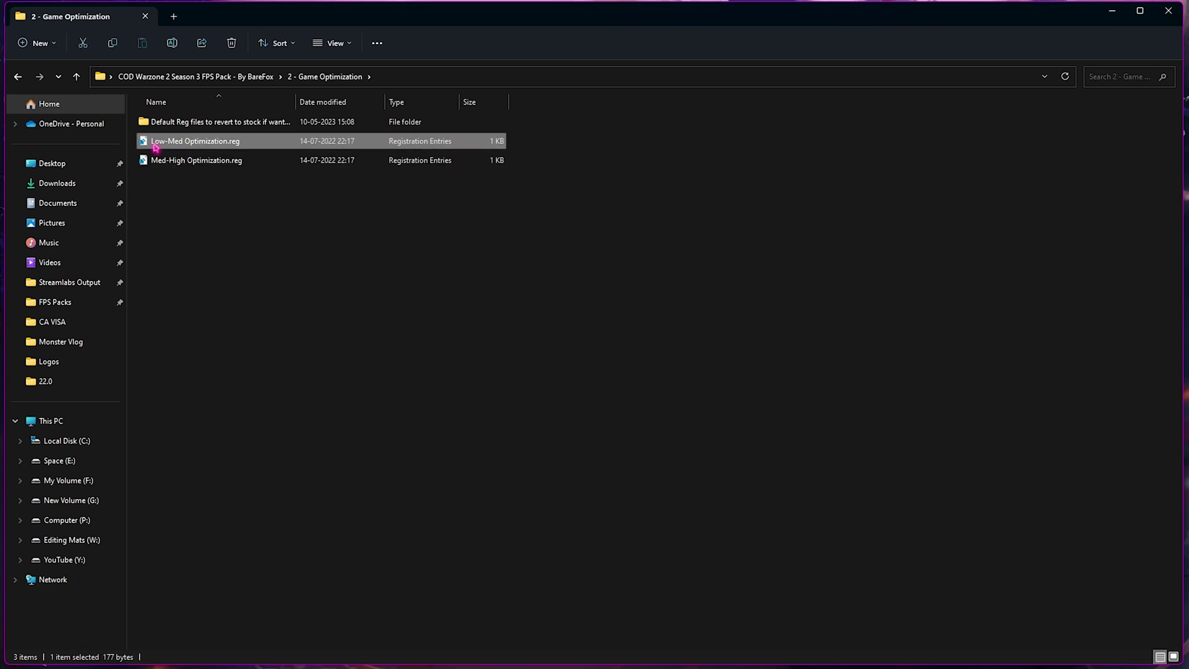
pyautogui.click(216, 163)
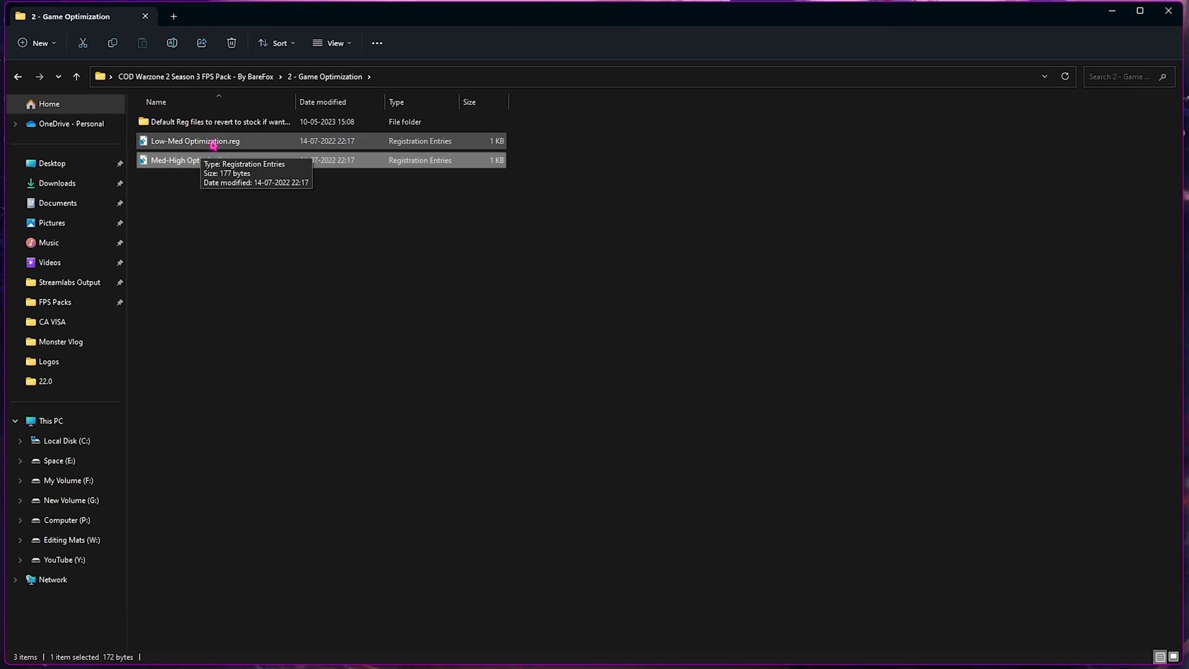
pyautogui.click(205, 122)
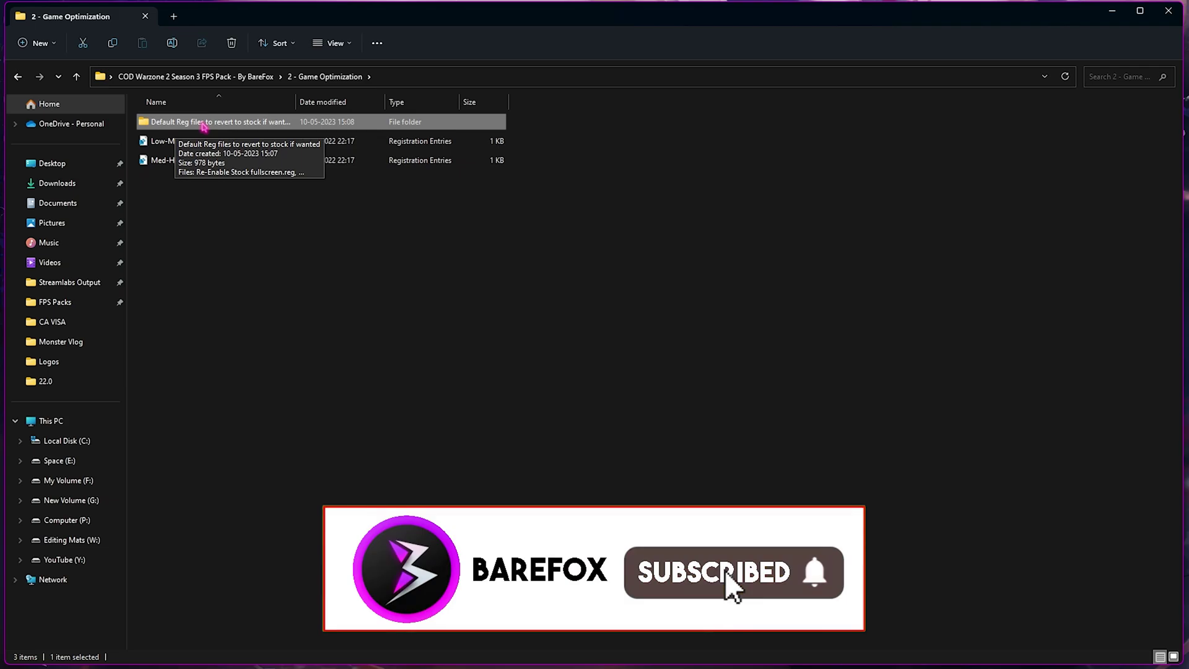
pyautogui.doubleClick(205, 123)
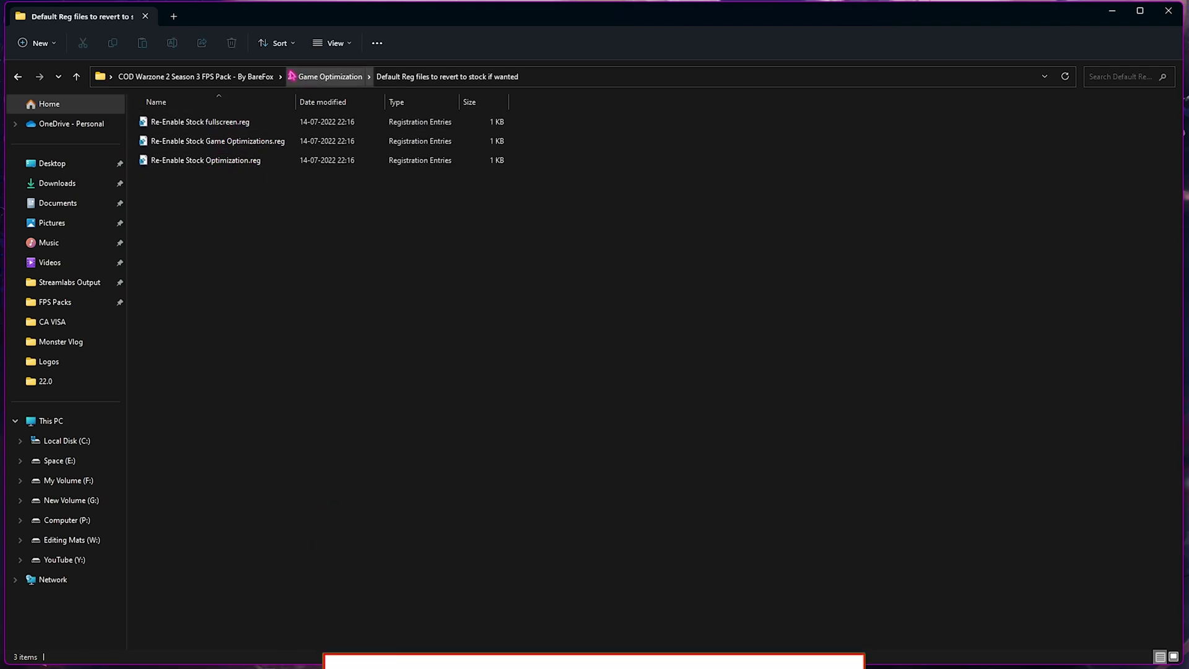
pyautogui.click(291, 75)
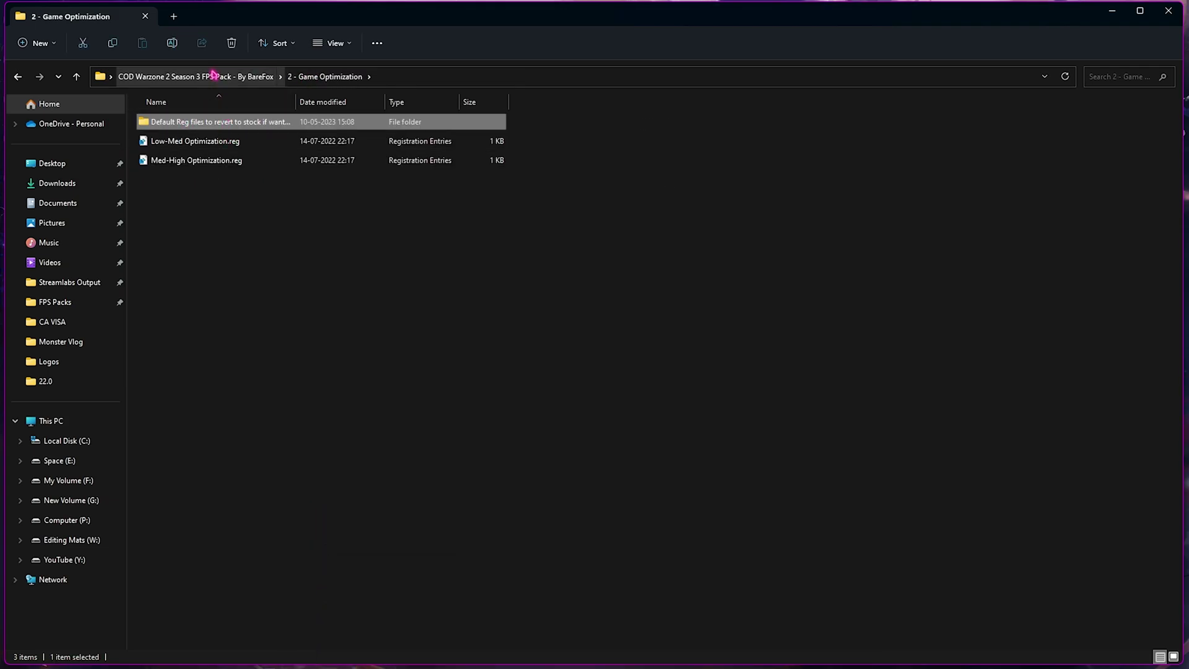
# Step: Open the pack's 3- RAM Optimization folder and look up the installed physical memory in System Information
pyautogui.click(213, 75)
pyautogui.doubleClick(266, 160)
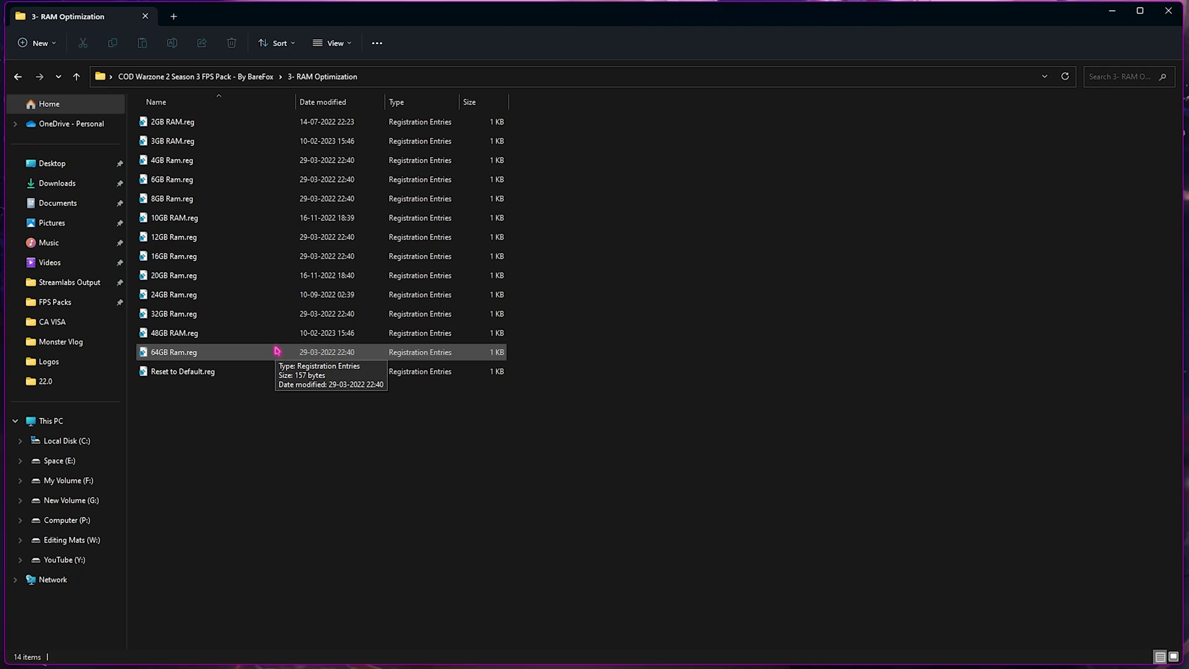
pyautogui.press('super')
pyautogui.write('System Information')
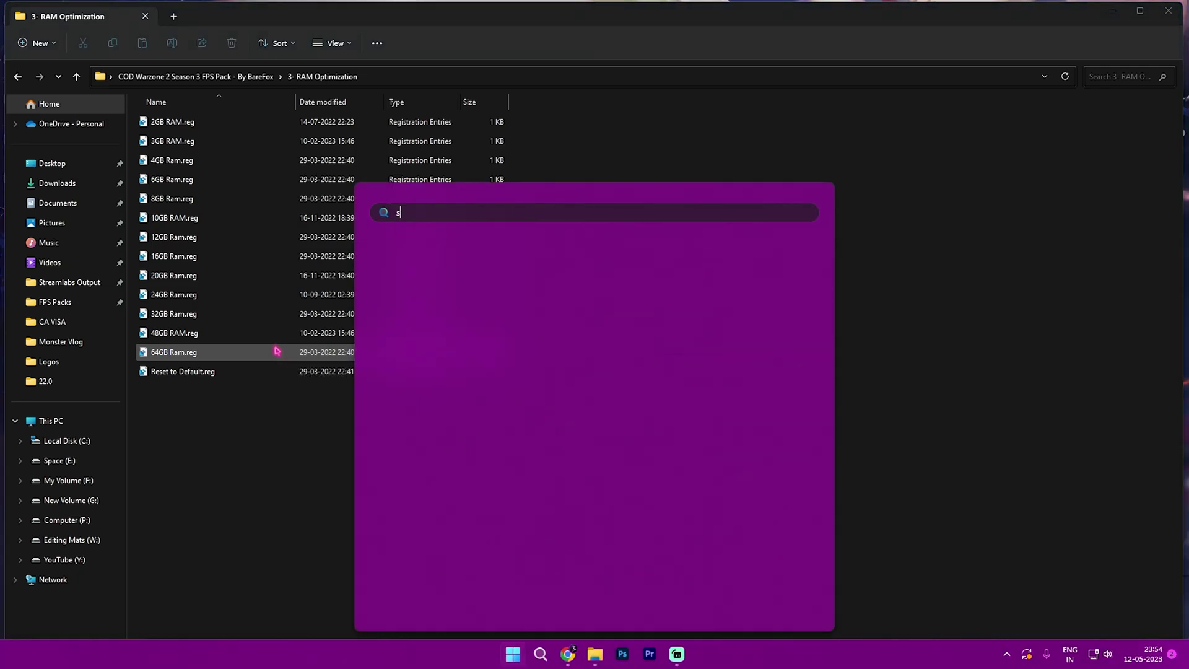
pyautogui.press('Return')
pyautogui.click(436, 439)
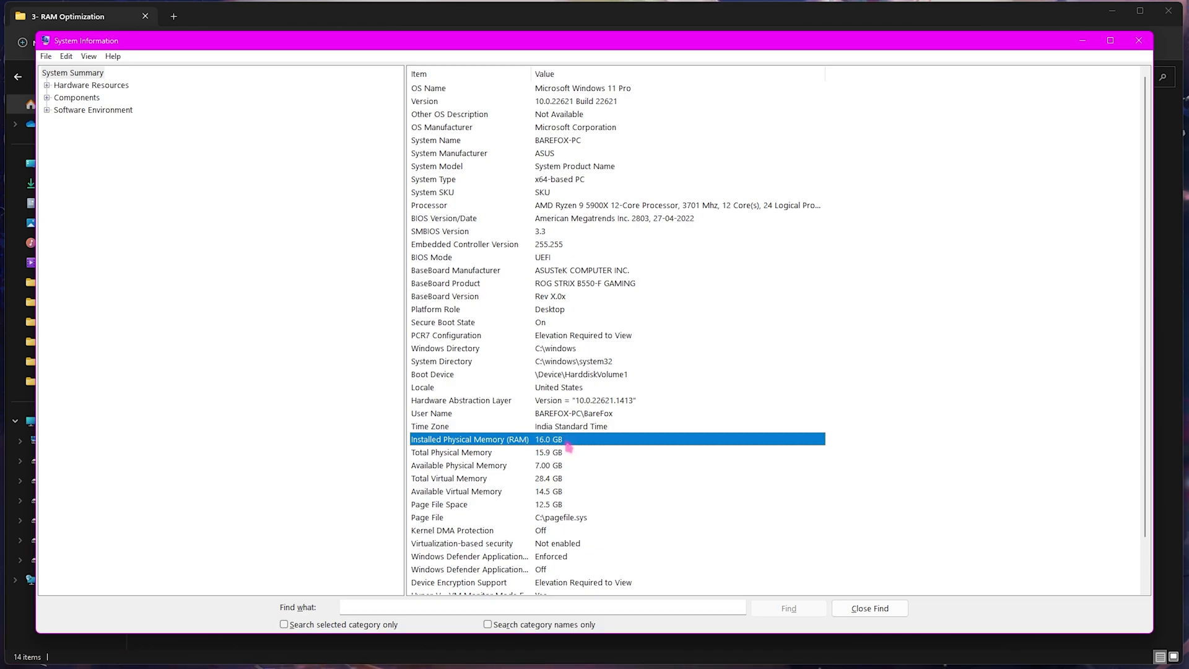
# Step: Close System Information and look over the RAM registry files, including 16GB Ram.reg and Reset to Default.reg
pyautogui.click(1140, 41)
pyautogui.click(218, 261)
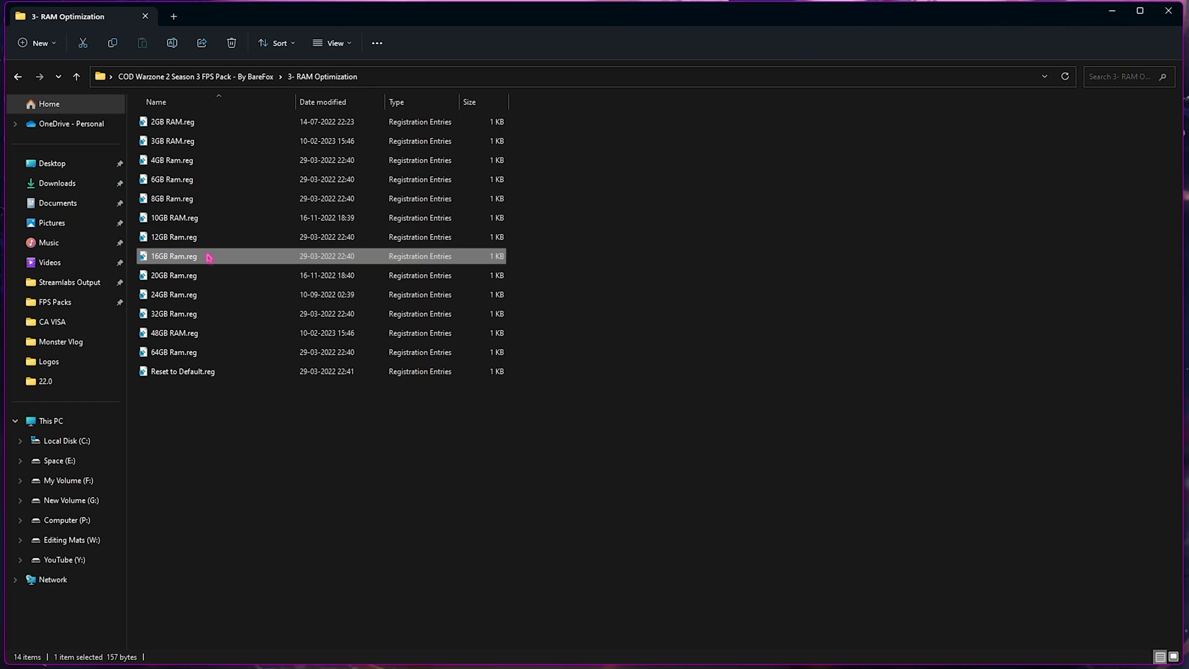
pyautogui.moveTo(365, 447); pyautogui.dragTo(214, 121)
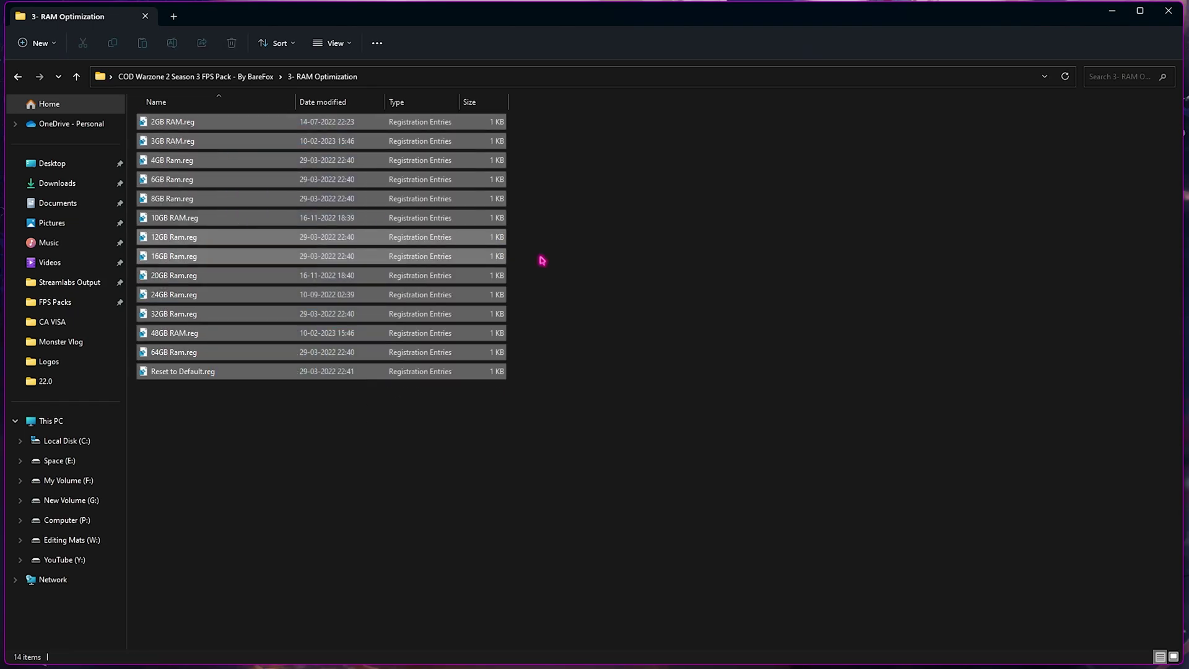
pyautogui.click(542, 261)
pyautogui.click(234, 373)
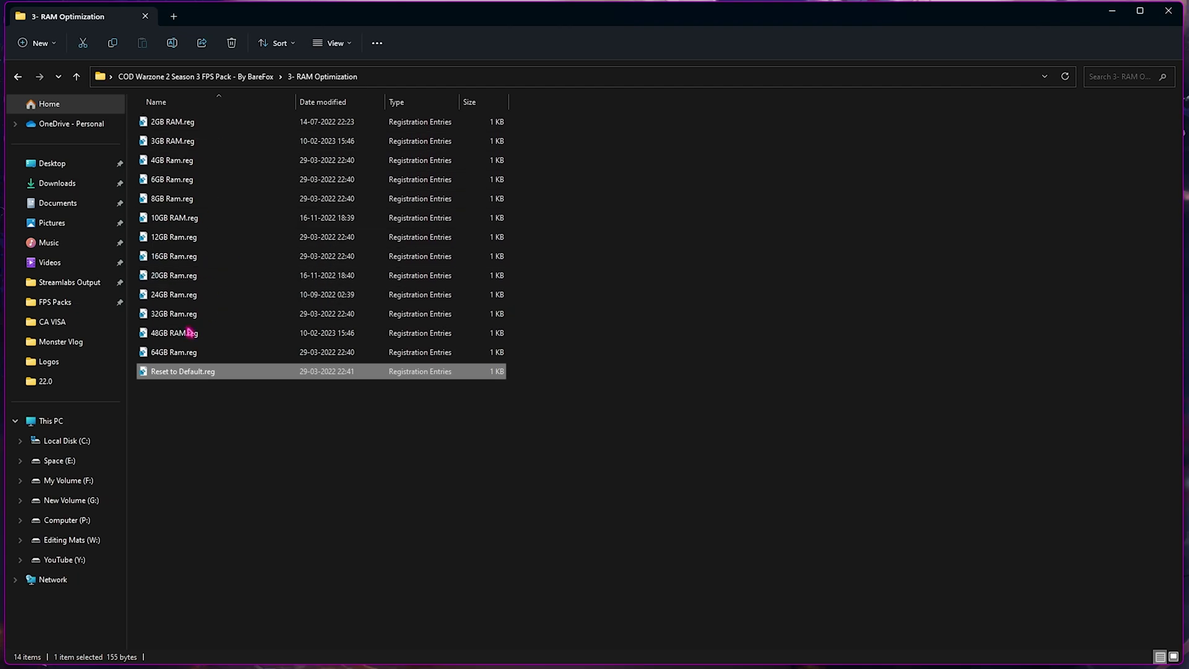
# Step: Run Clean Temporary Files.bat from the pack's 4- Programs folder as administrator and confirm deleting all temporary files
pyautogui.click(218, 77)
pyautogui.doubleClick(295, 143)
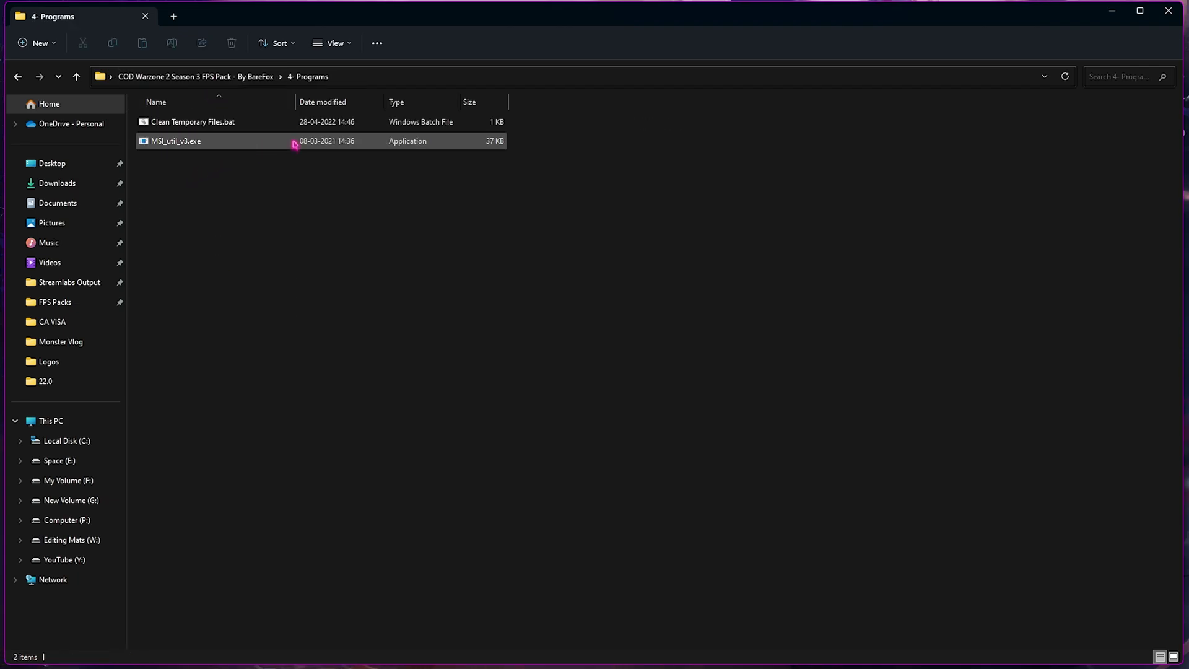
pyautogui.click(197, 126)
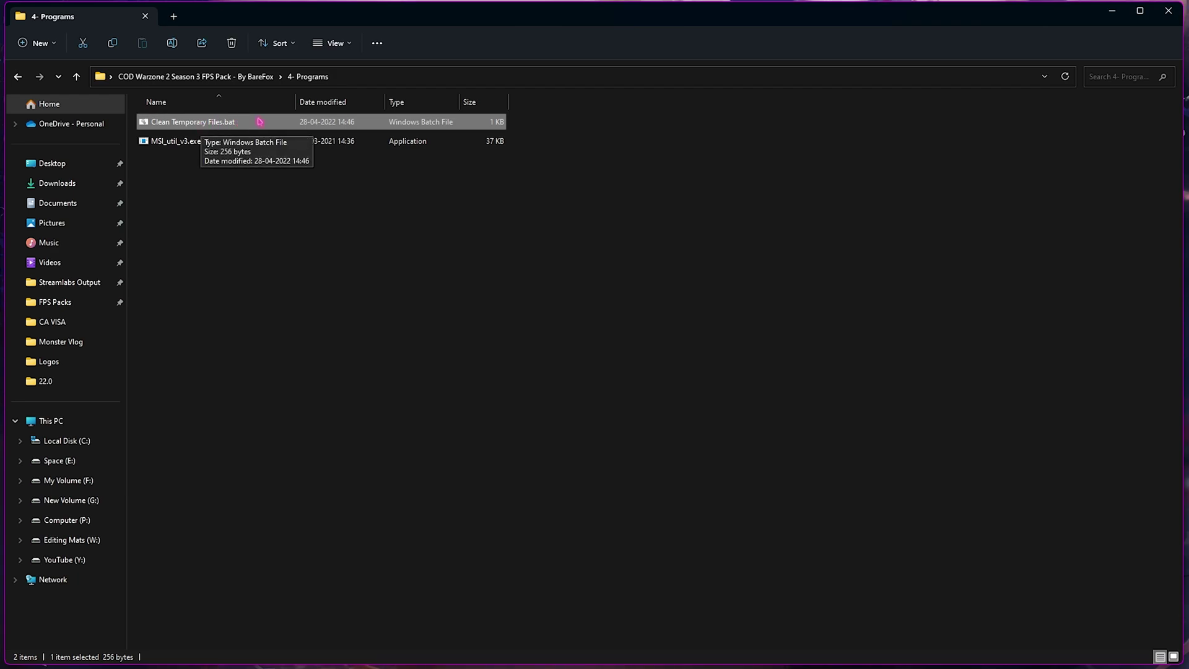
pyautogui.rightClick(274, 128)
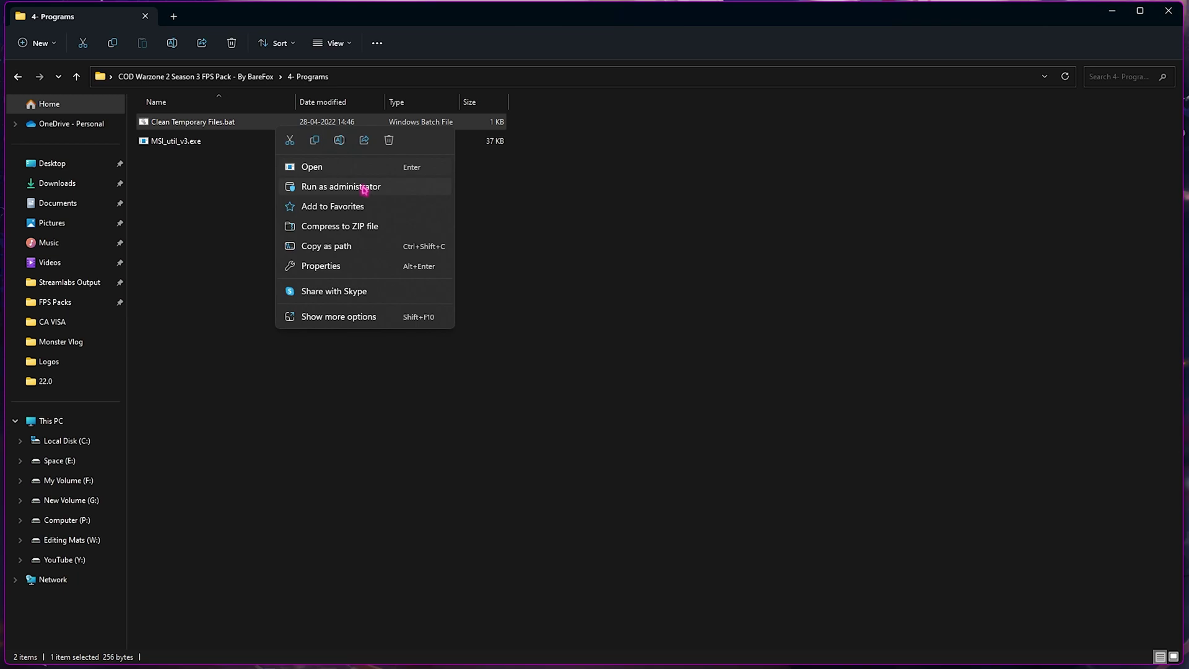
pyautogui.click(364, 187)
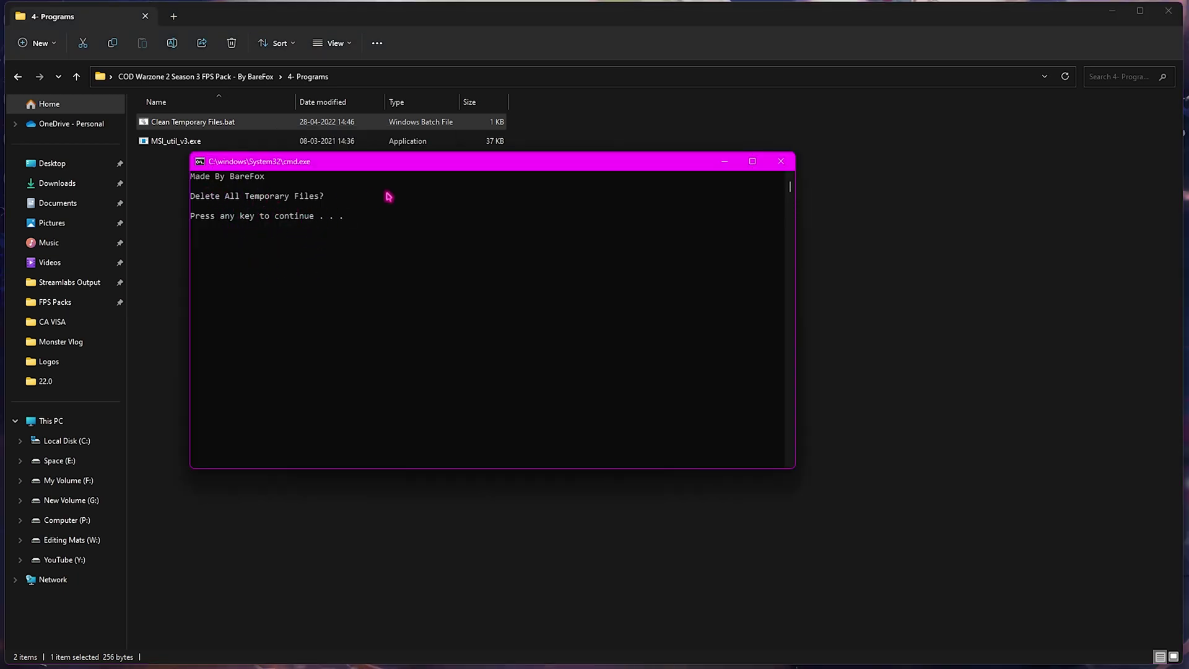
pyautogui.press('Return')
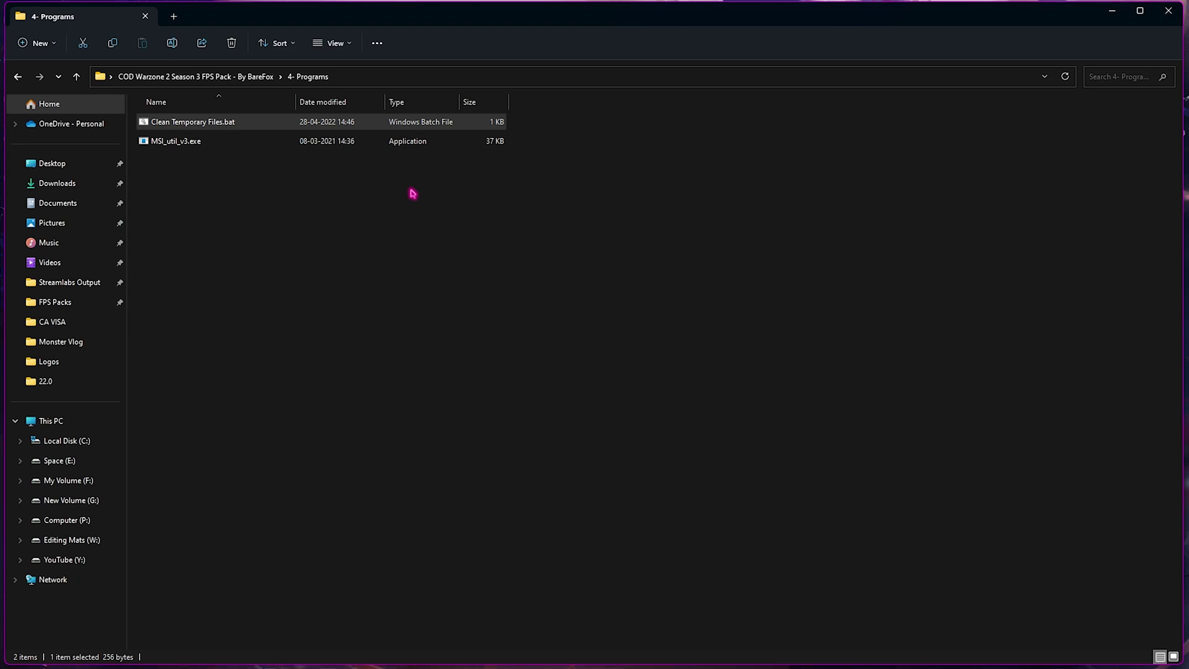
# Step: Run MSI_util_v3.exe as administrator, set the NVIDIA GeForce RTX 2070 SUPER's interrupt priority to High, and close the utility and folder
pyautogui.click(155, 141)
pyautogui.rightClick(173, 147)
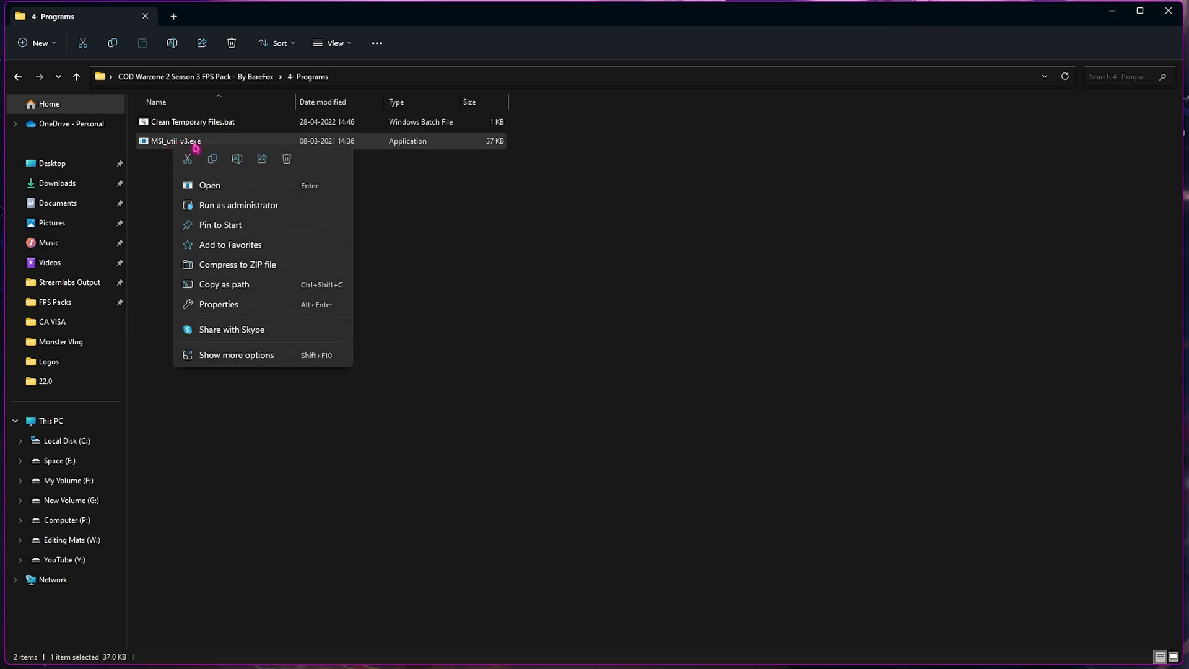
pyautogui.click(239, 205)
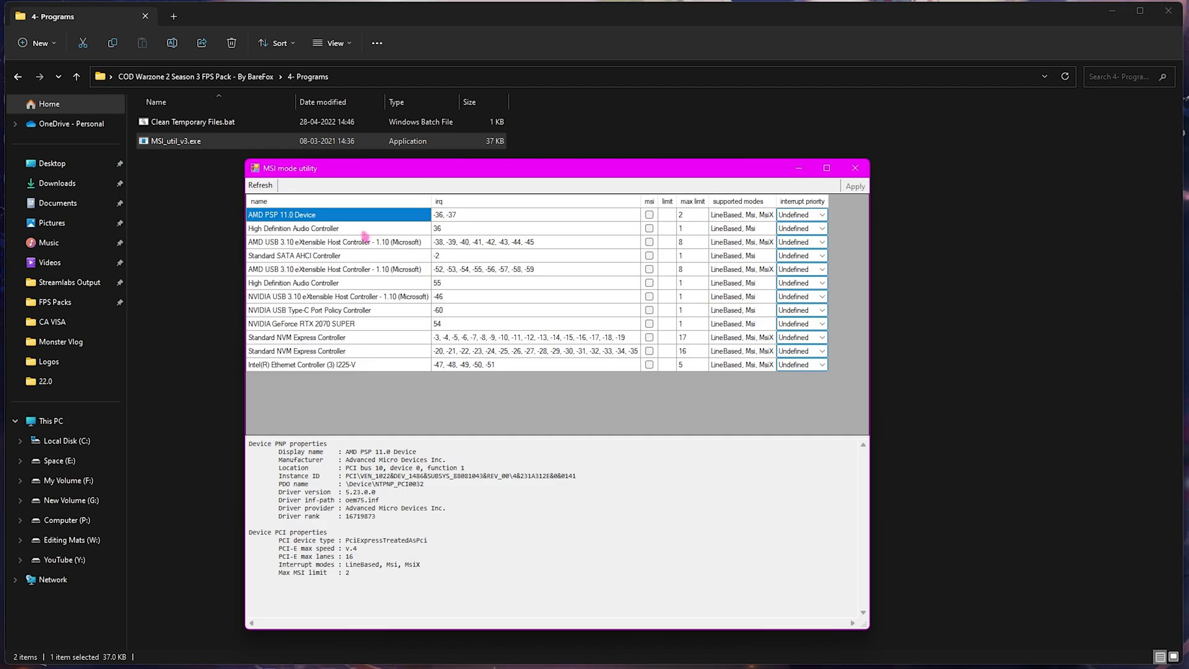
pyautogui.click(275, 325)
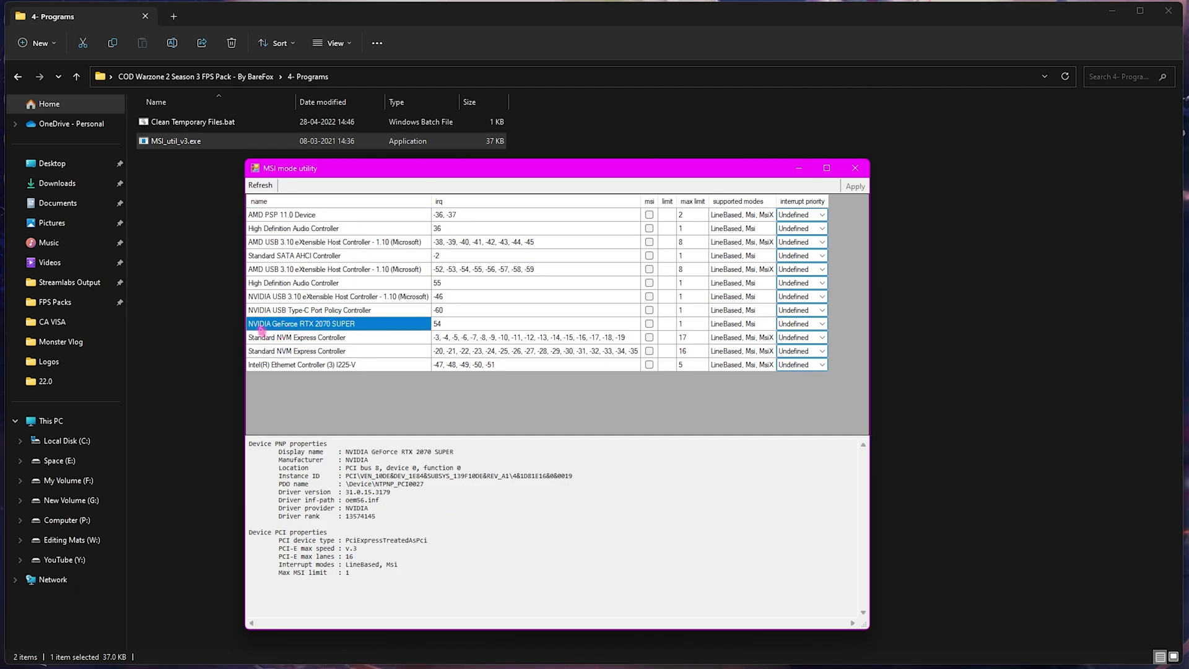
pyautogui.click(797, 331)
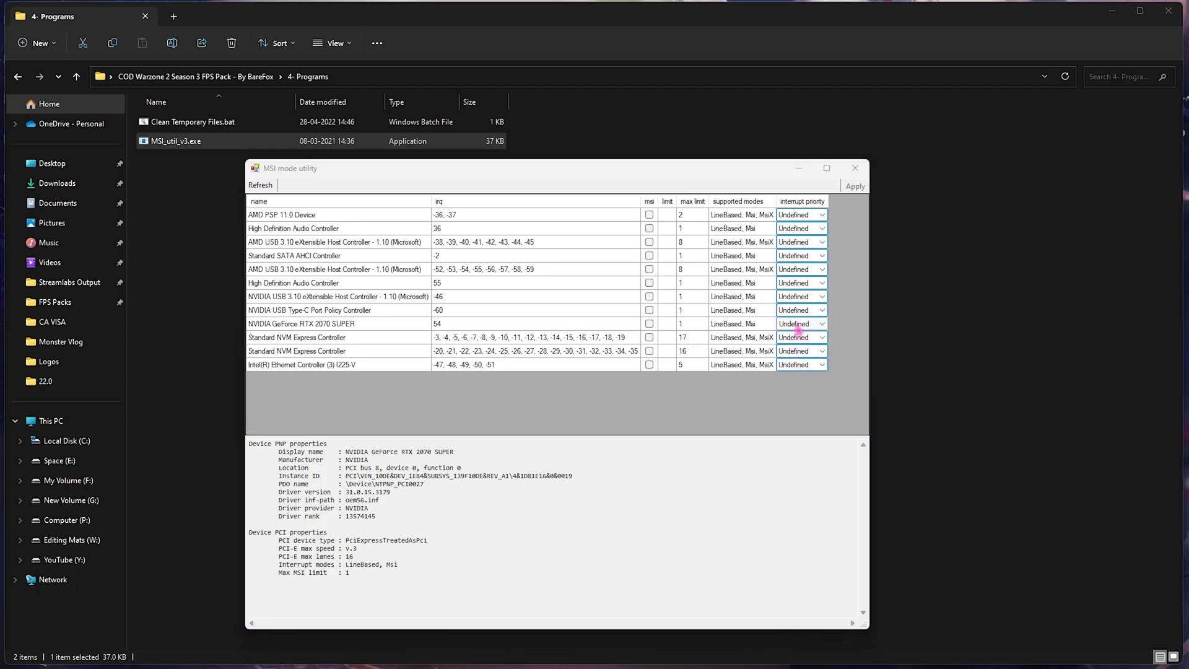
pyautogui.click(791, 364)
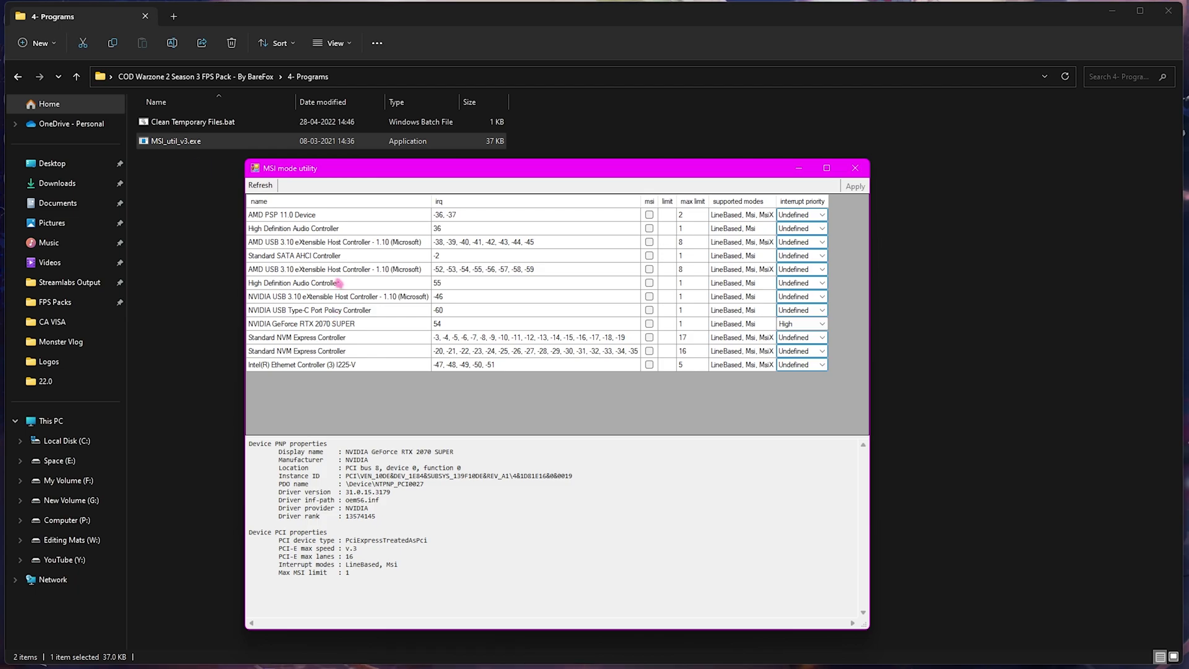
pyautogui.click(856, 168)
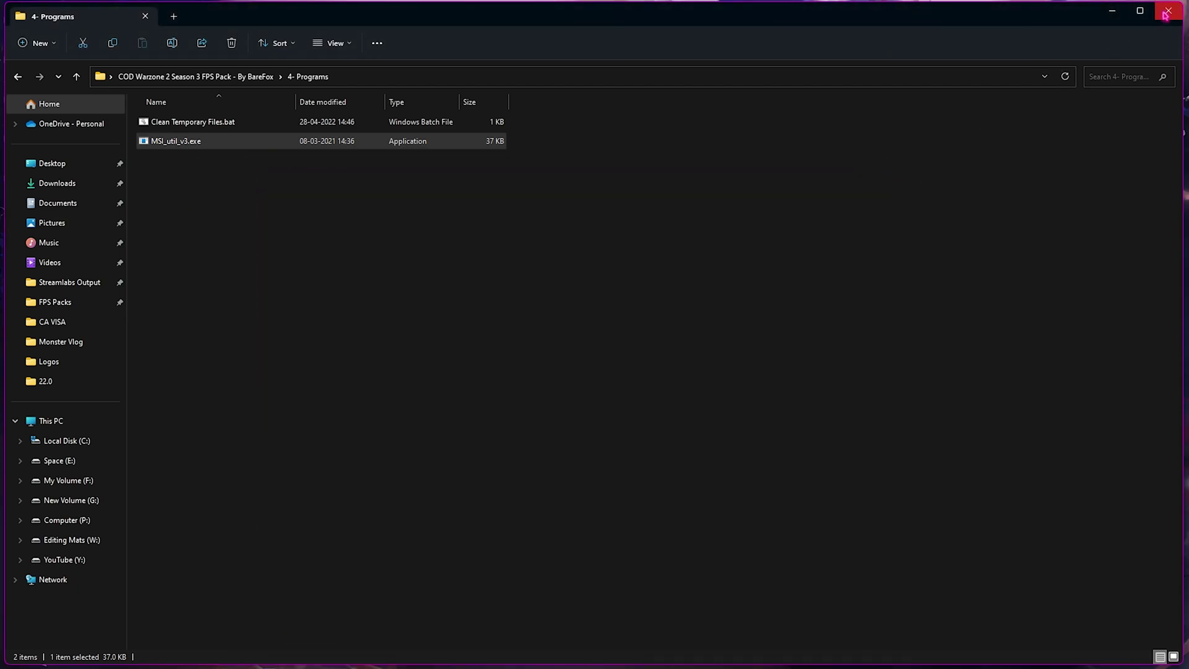
pyautogui.click(1169, 11)
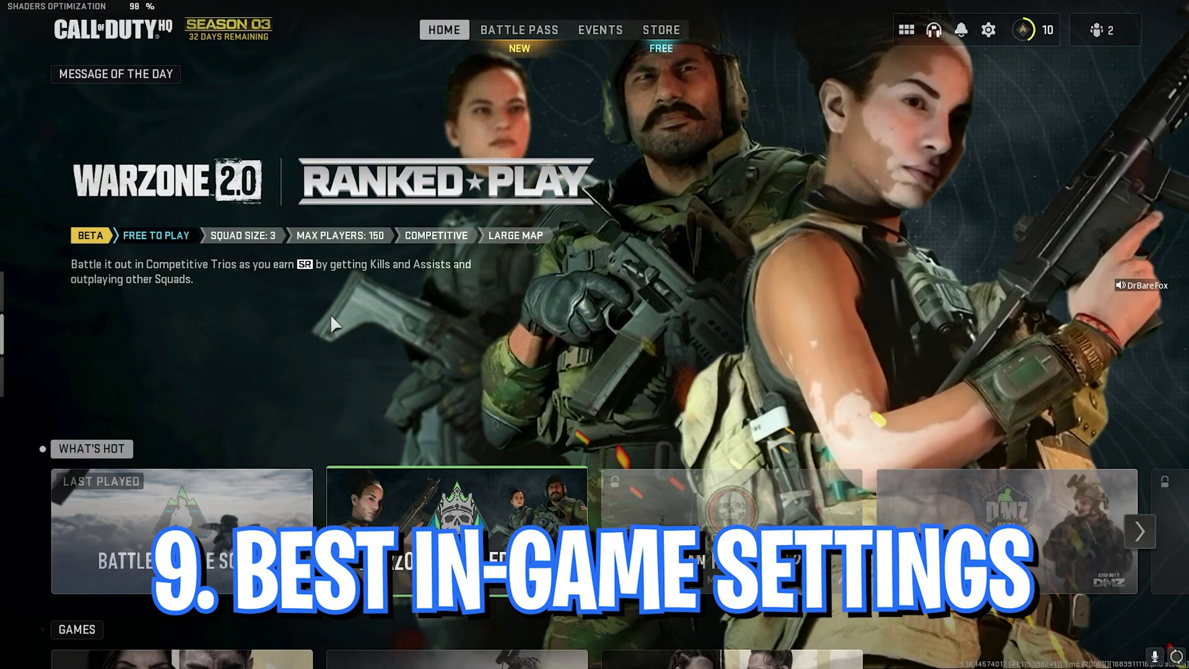
# Step: Open Warzone 2's graphics settings and select Fullscreen Exclusive as the display mode
pyautogui.click(989, 30)
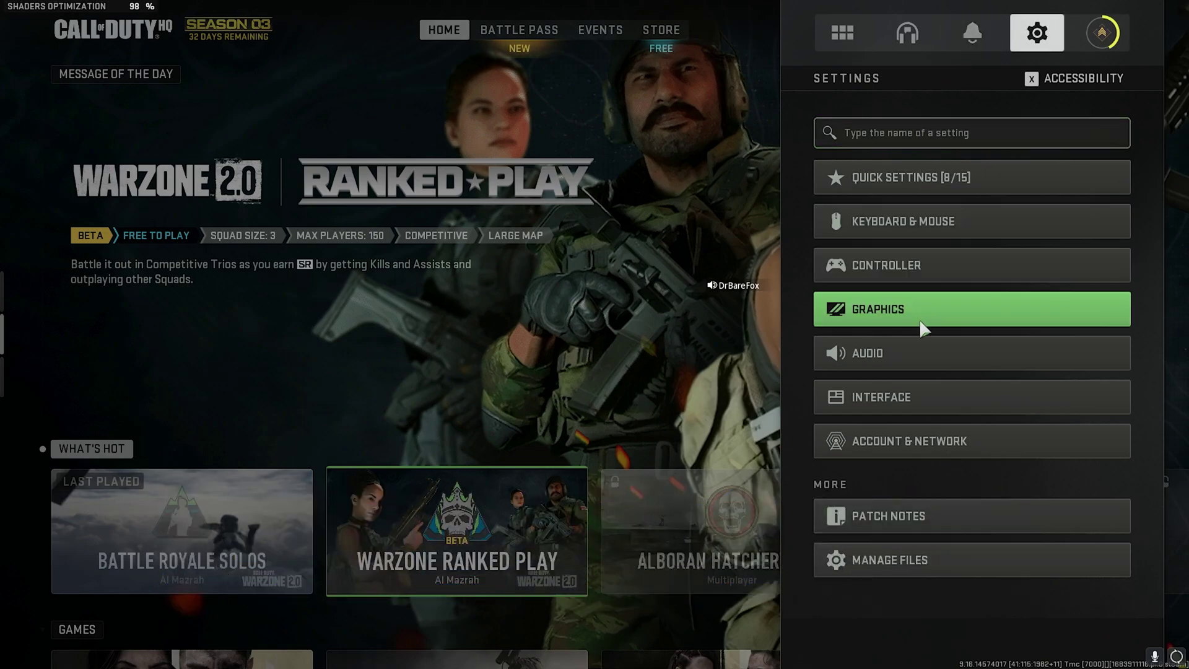
pyautogui.click(871, 316)
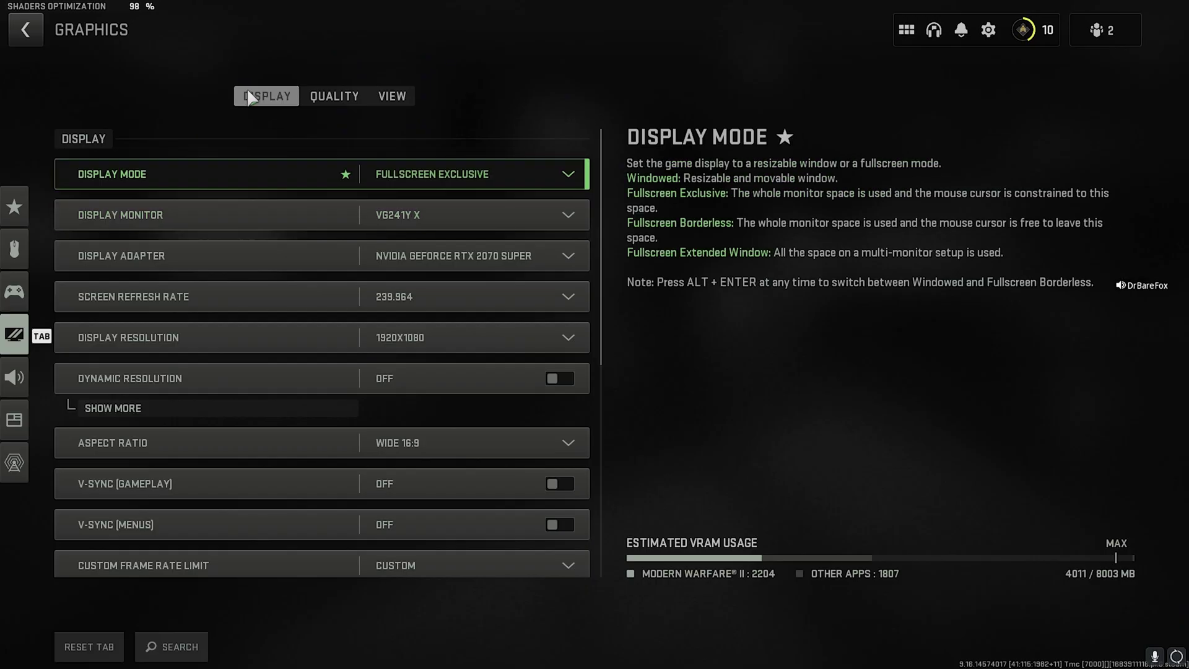
pyautogui.click(210, 186)
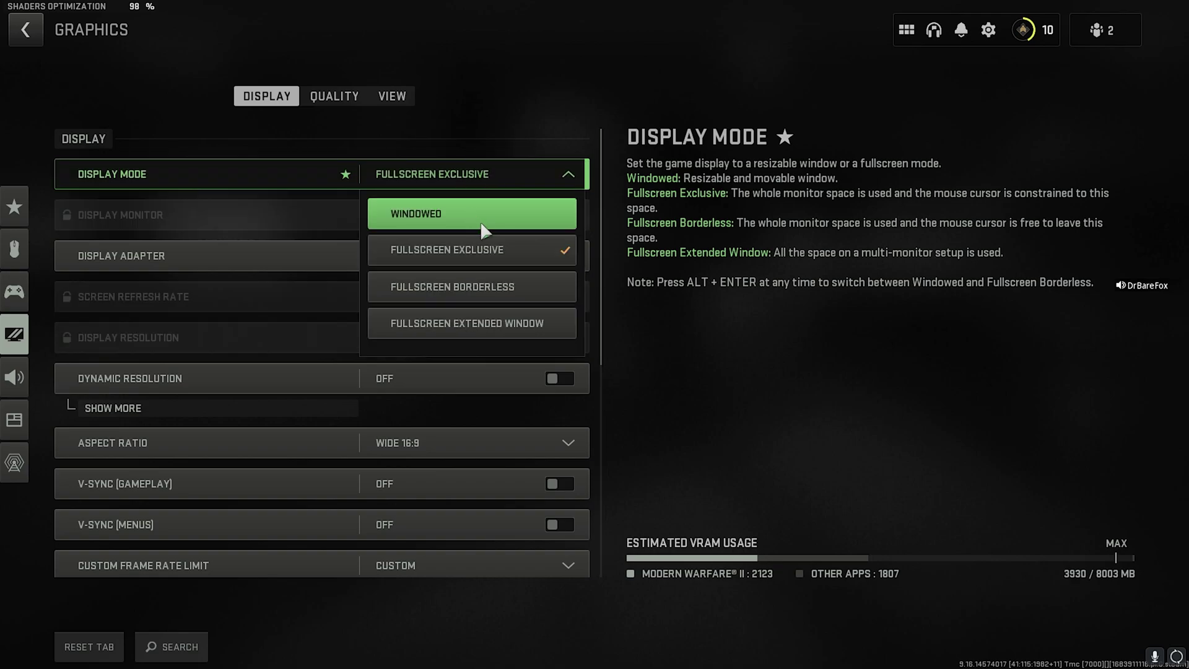
pyautogui.click(458, 250)
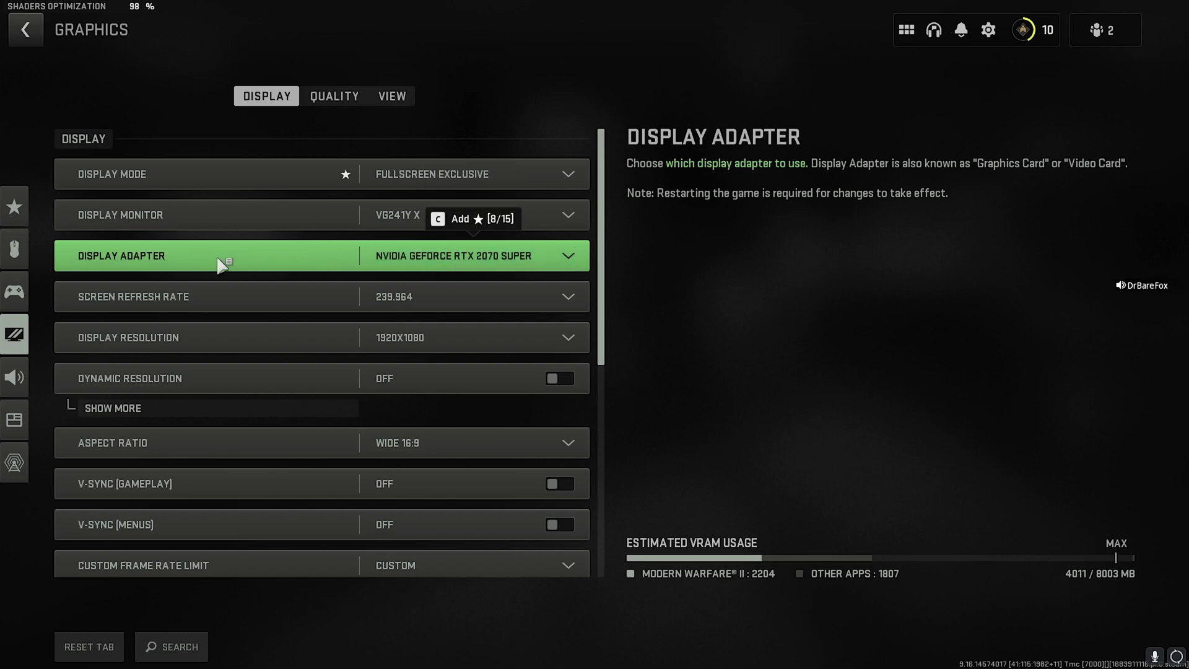
# Step: Select a screen refresh rate of 239.964 and review the available display resolutions
pyautogui.click(378, 301)
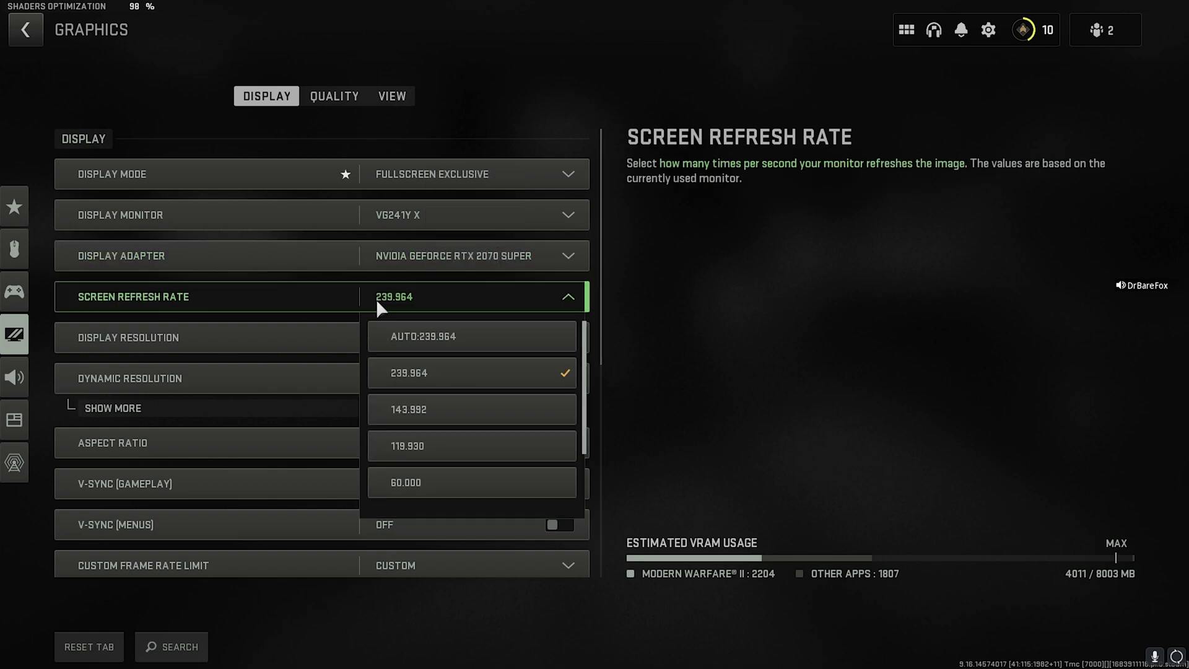
pyautogui.click(377, 300)
pyautogui.click(375, 307)
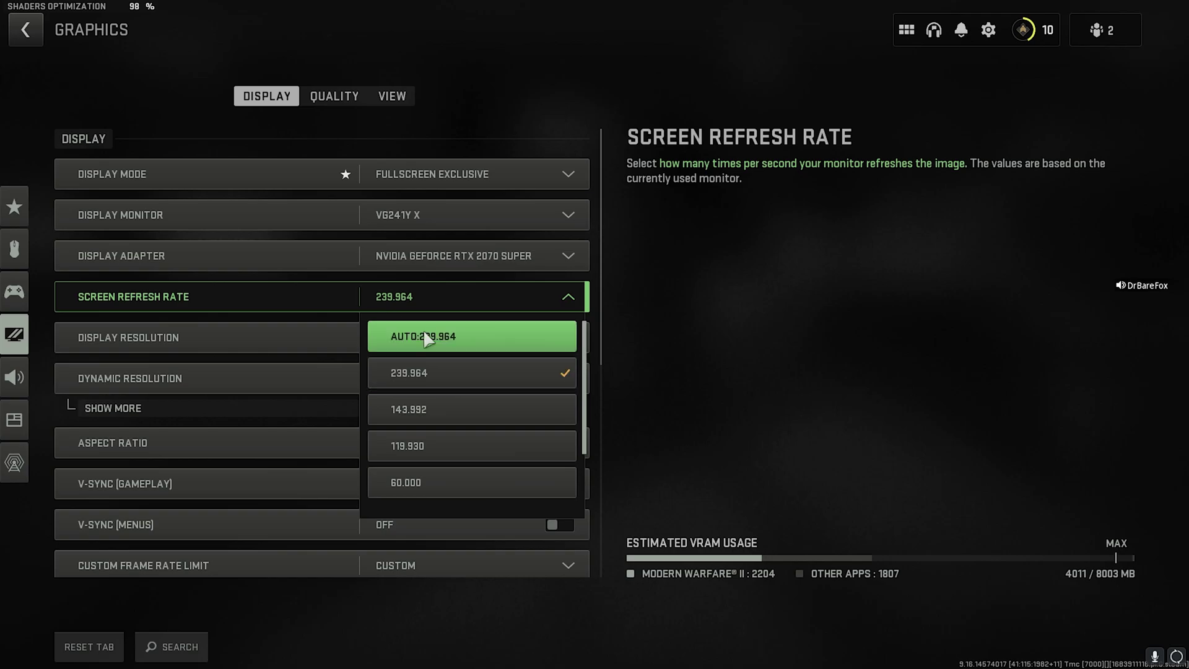
pyautogui.click(446, 373)
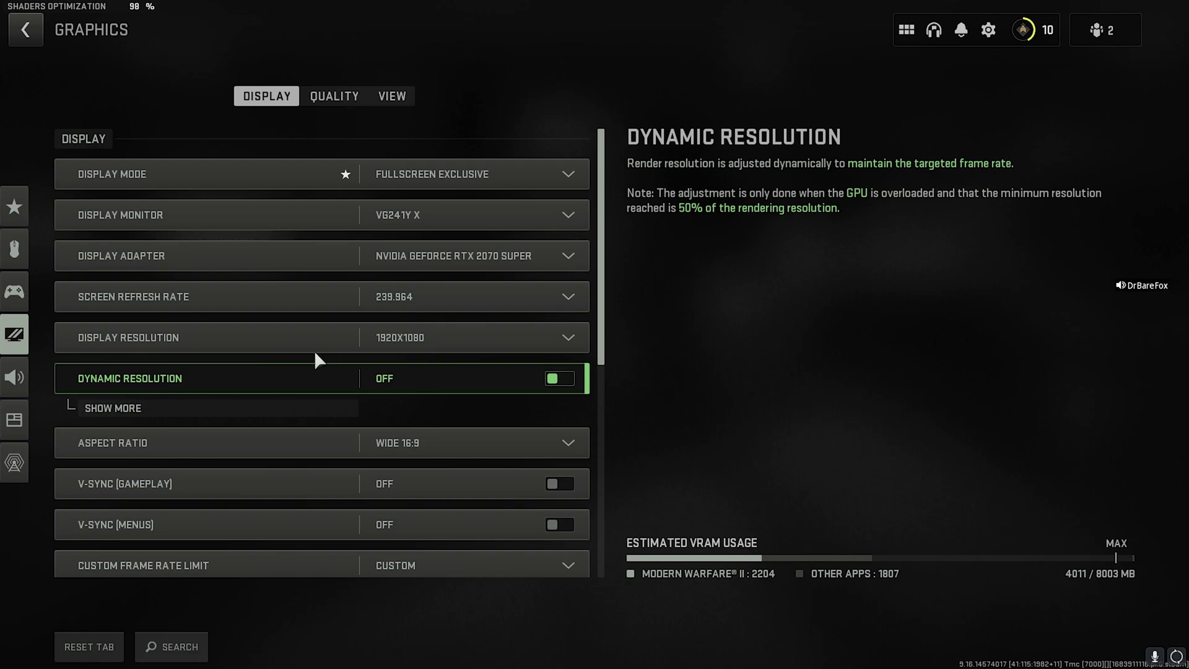
pyautogui.scroll(-1, 314, 353)
pyautogui.click(477, 315)
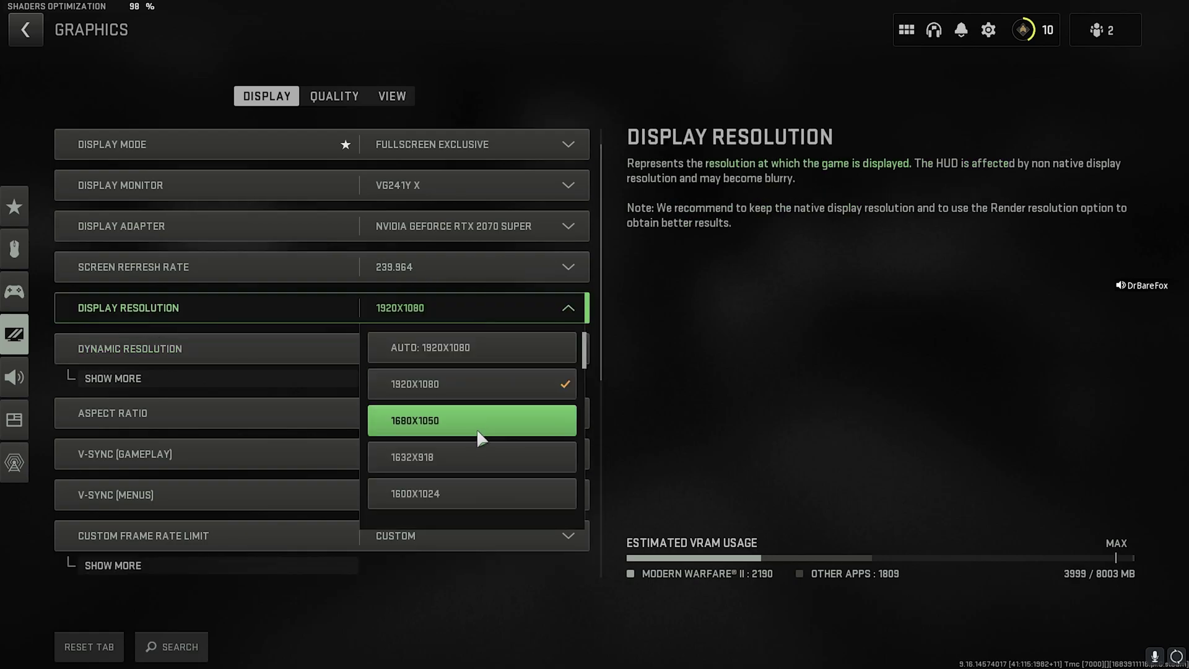
pyautogui.click(414, 316)
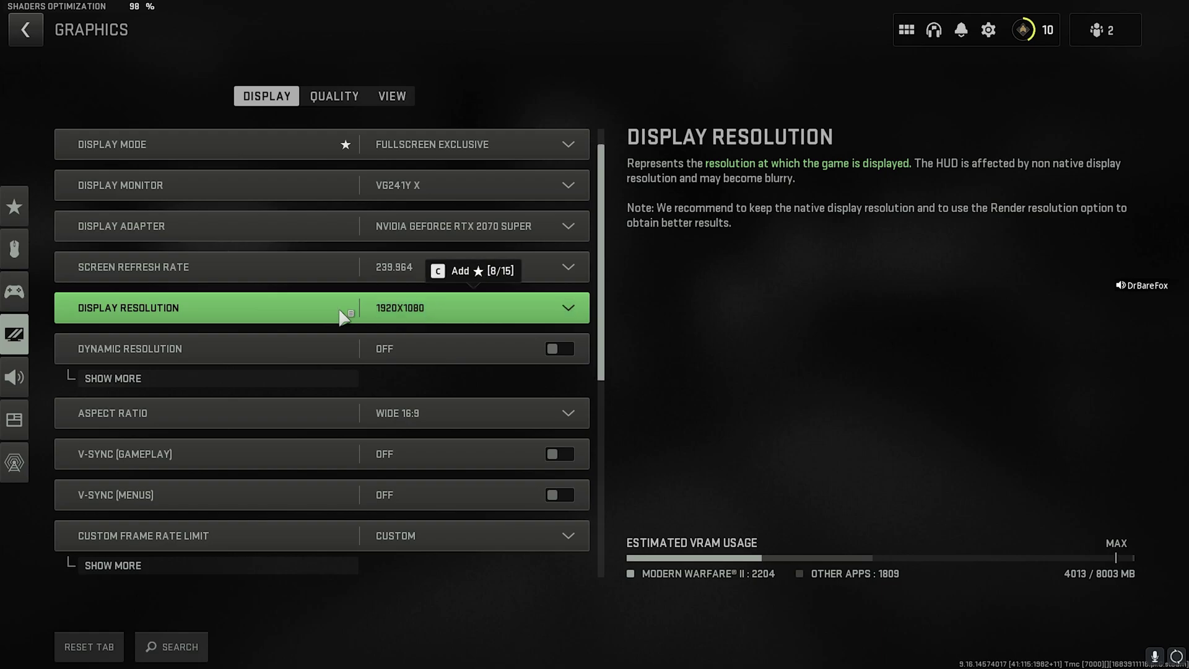
# Step: Turn on Dynamic Resolution and set its frame rate target to 300
pyautogui.click(555, 351)
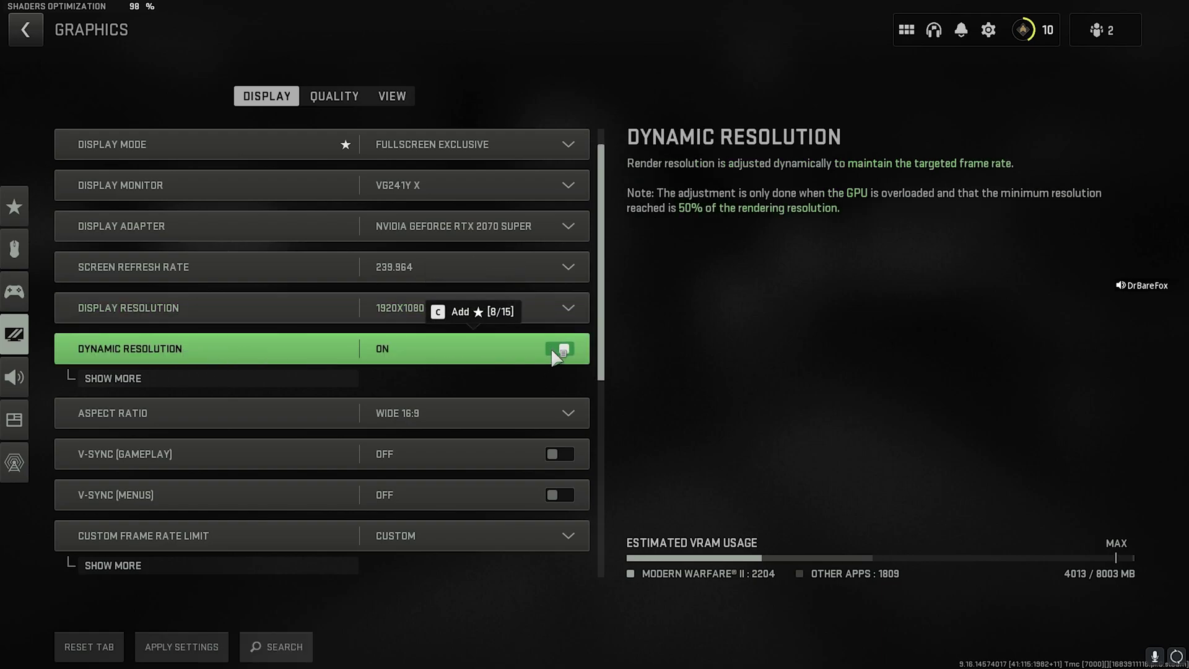
pyautogui.click(246, 382)
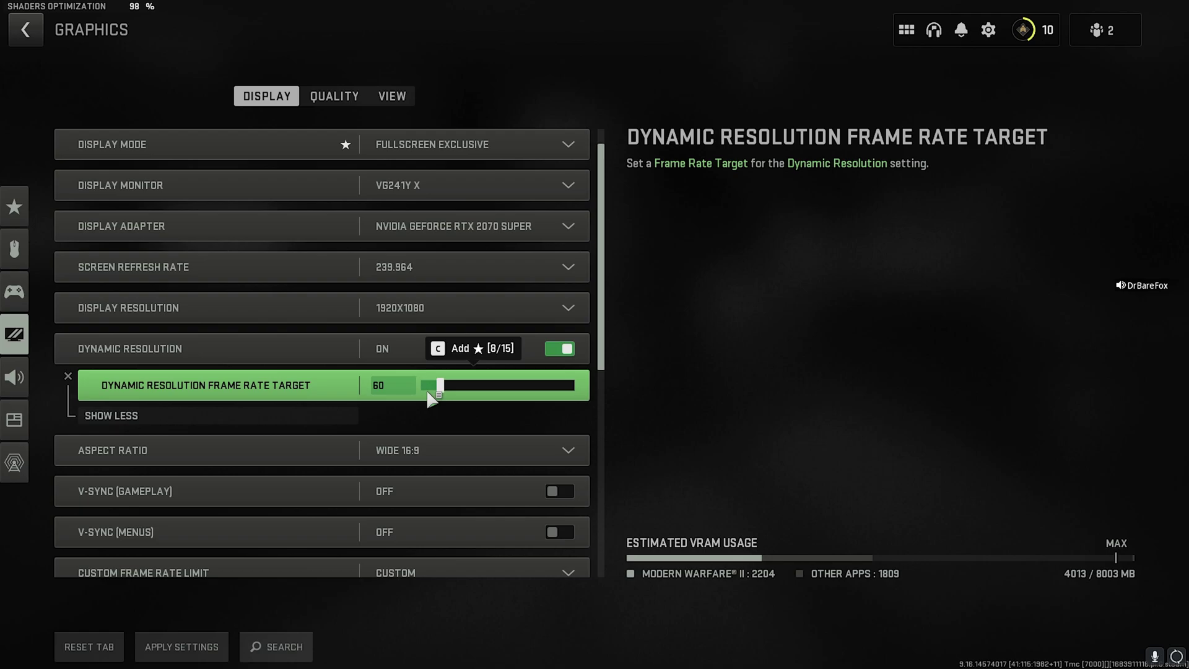
pyautogui.moveTo(436, 387); pyautogui.dragTo(563, 385)
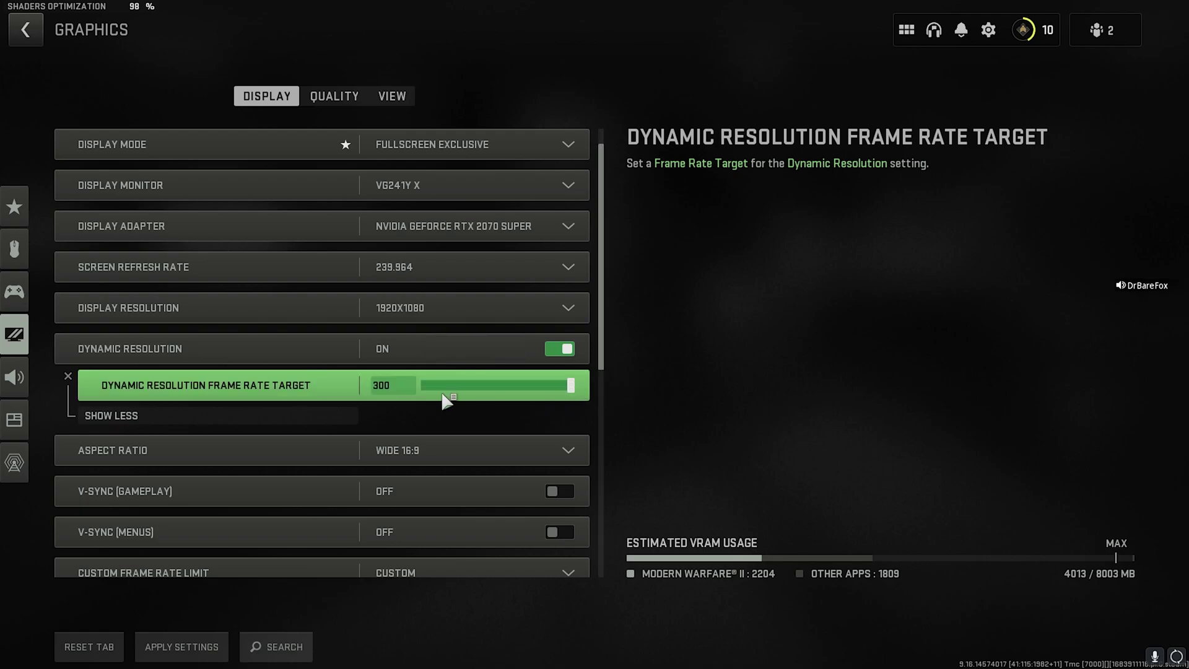
# Step: Review the aspect ratio and V-Sync settings, and set Custom Frame Rate Limit to Unlimited
pyautogui.scroll(-1, 107, 387)
pyautogui.scroll(-1, 68, 389)
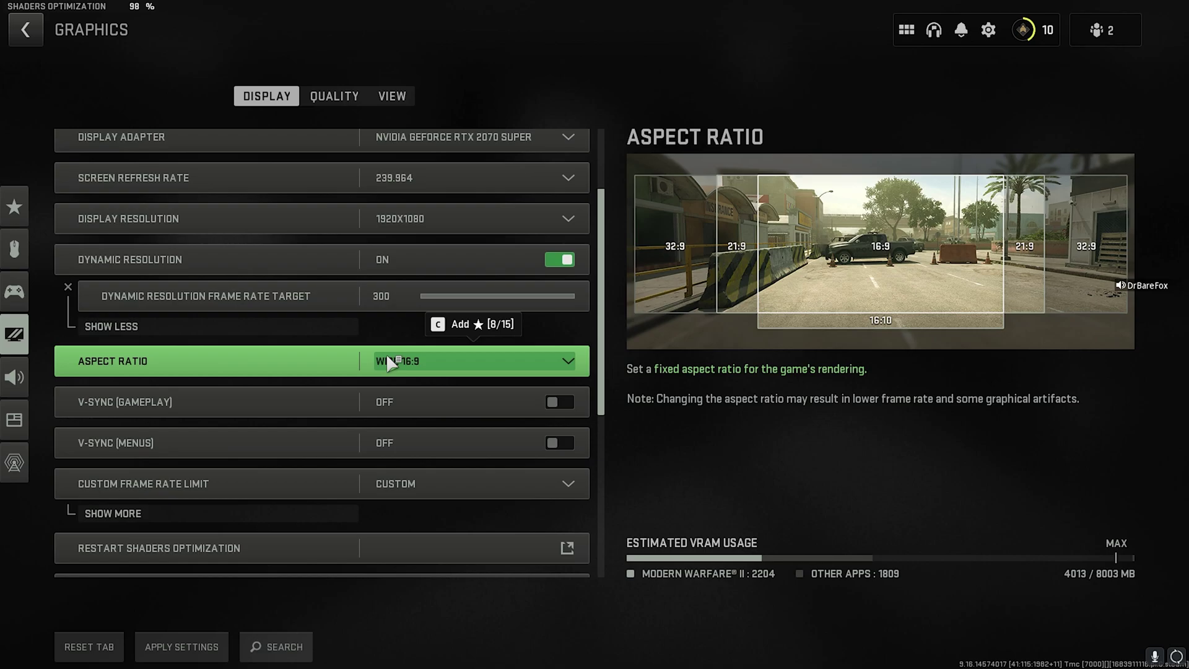
pyautogui.scroll(-3, 119, 319)
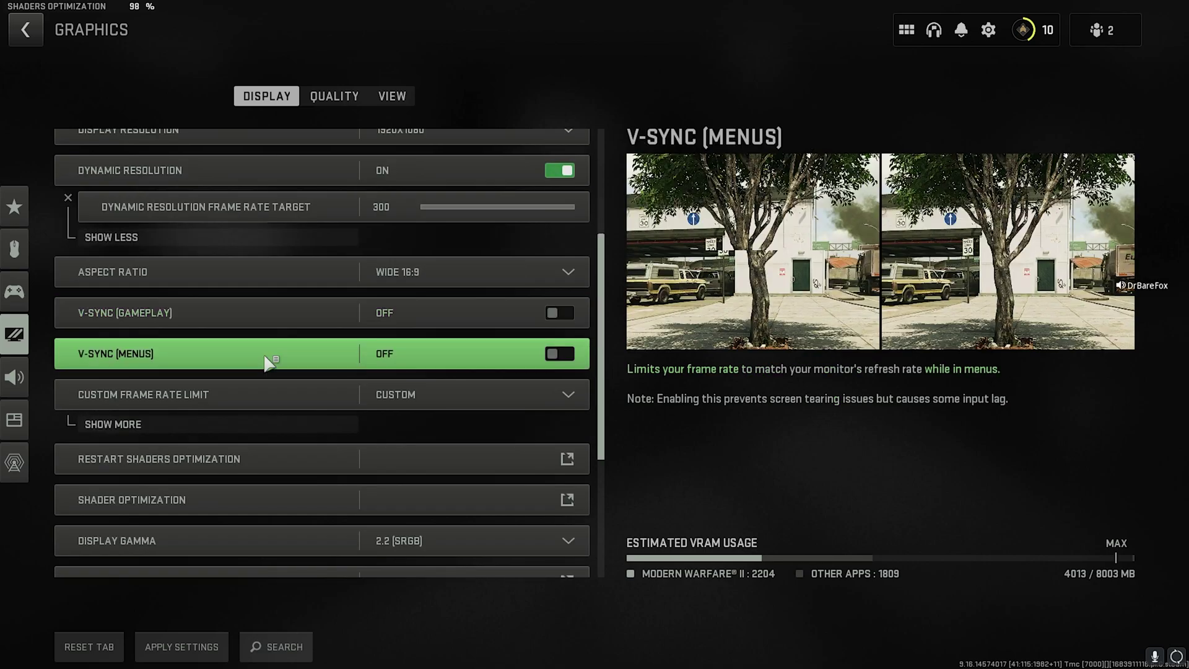
pyautogui.scroll(-1, 334, 361)
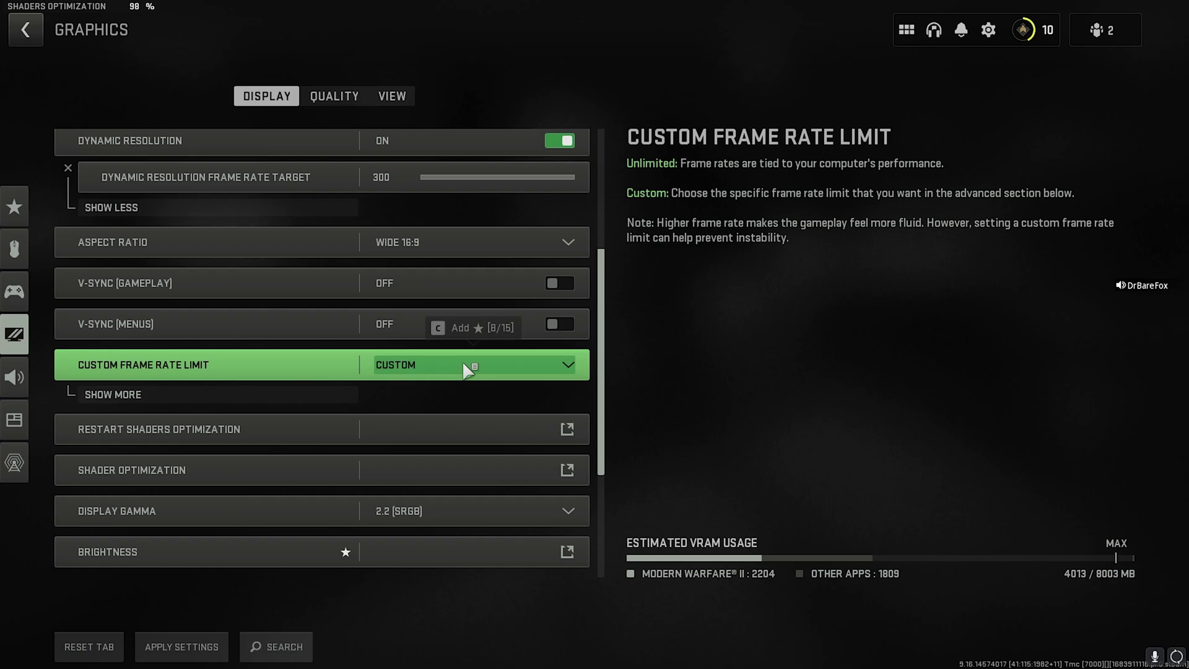
pyautogui.click(465, 366)
pyautogui.click(427, 403)
# Step: Select 2.2 (sRGB) as the display gamma
pyautogui.scroll(-6, 154, 366)
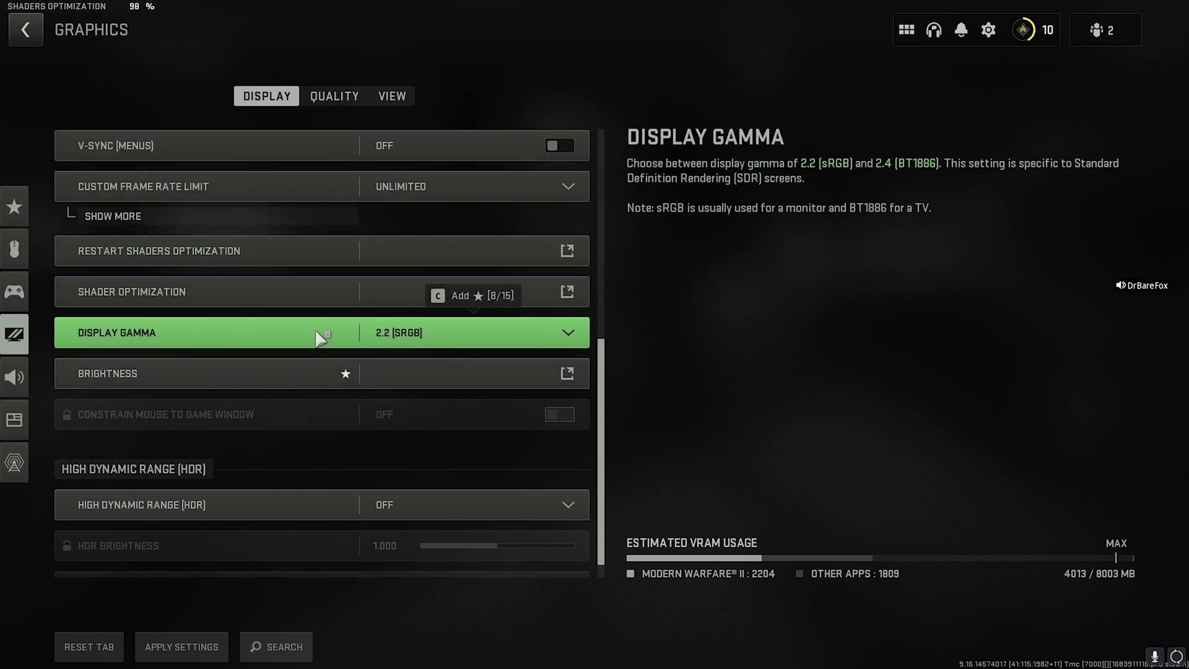
pyautogui.click(406, 329)
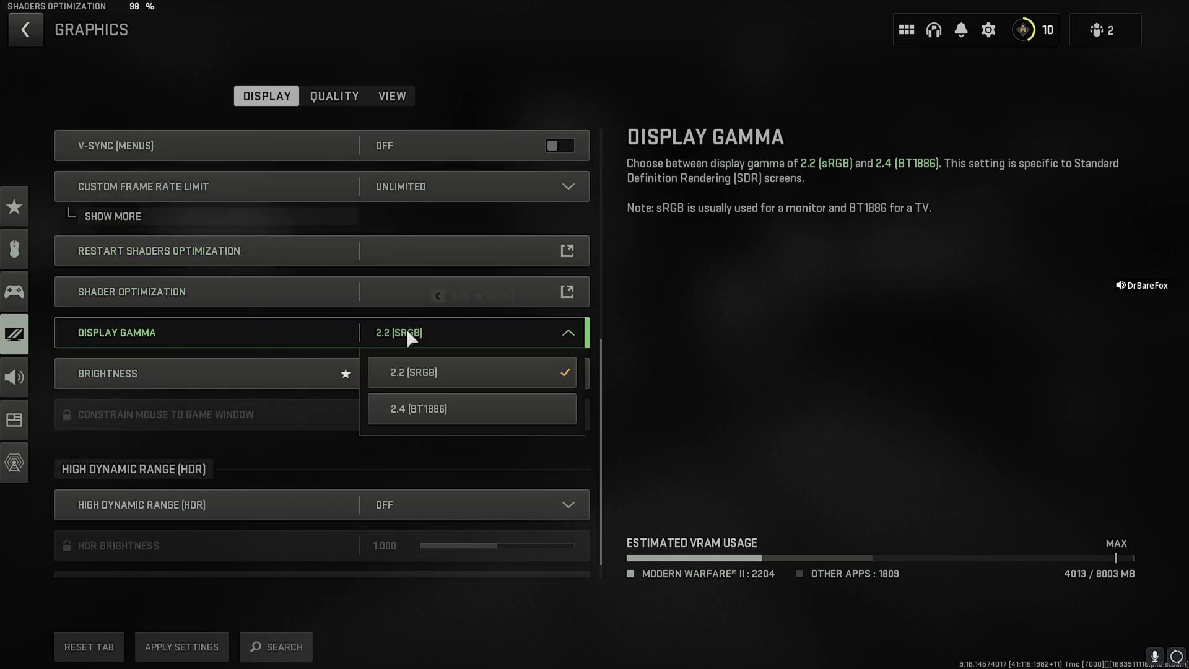
pyautogui.click(425, 379)
# Step: Set the render resolution to 70 and use FidelityFX CAS for upscaling and sharpening
pyautogui.scroll(-1, 159, 446)
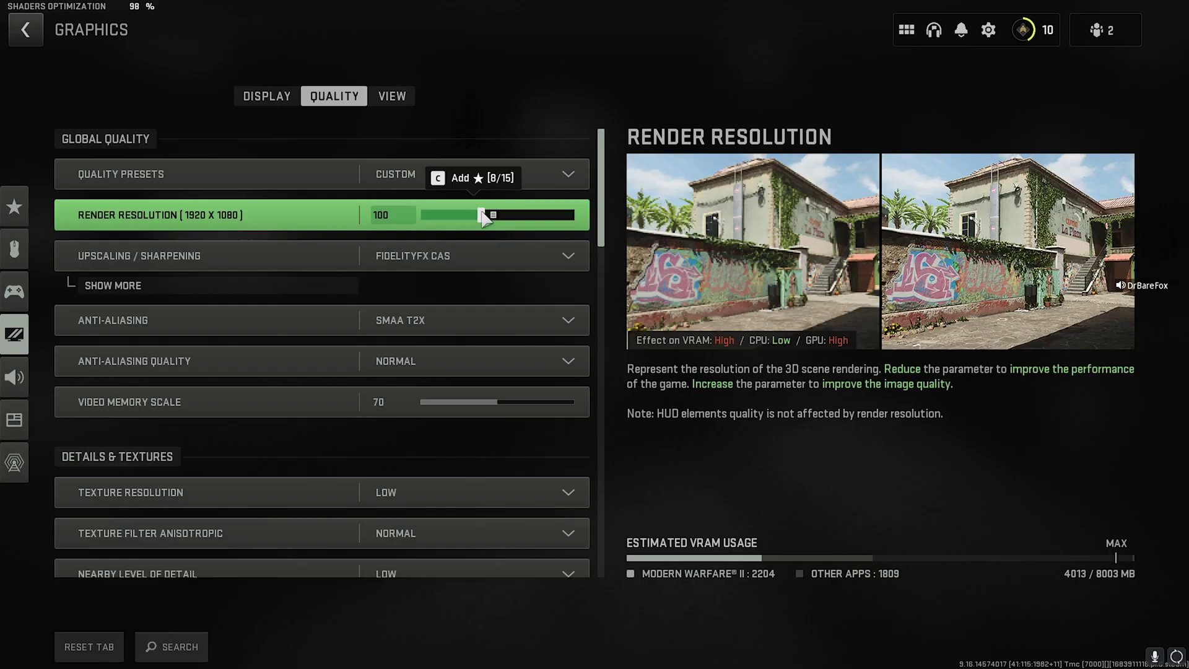
pyautogui.moveTo(483, 218); pyautogui.dragTo(454, 214)
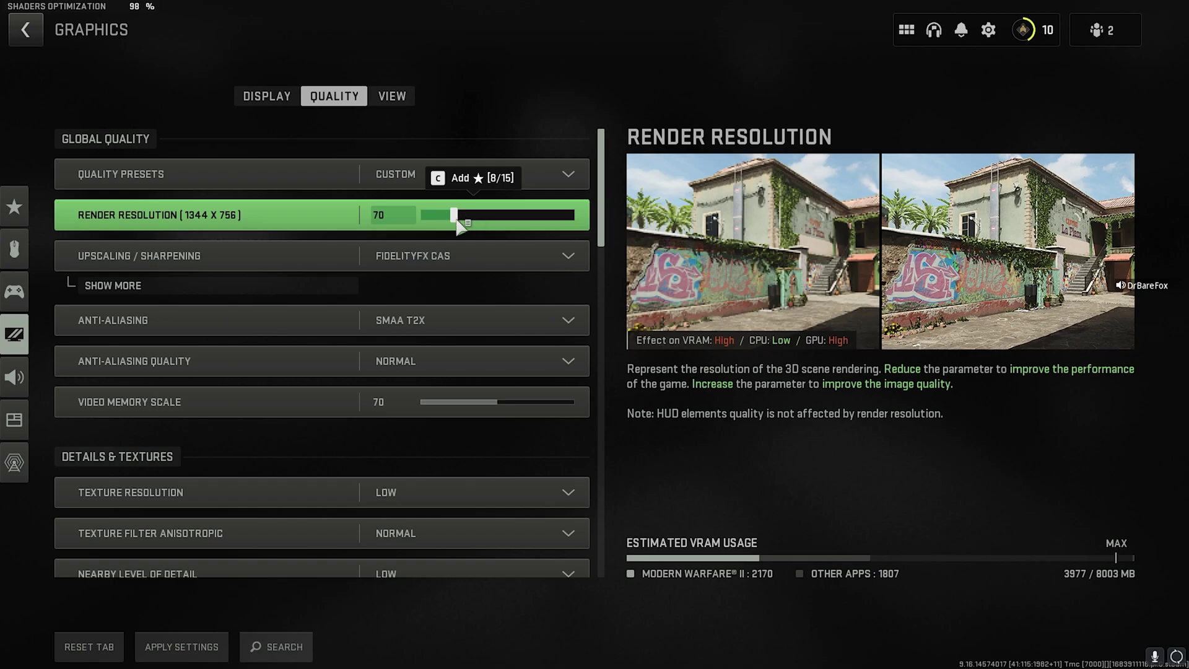
pyautogui.click(420, 257)
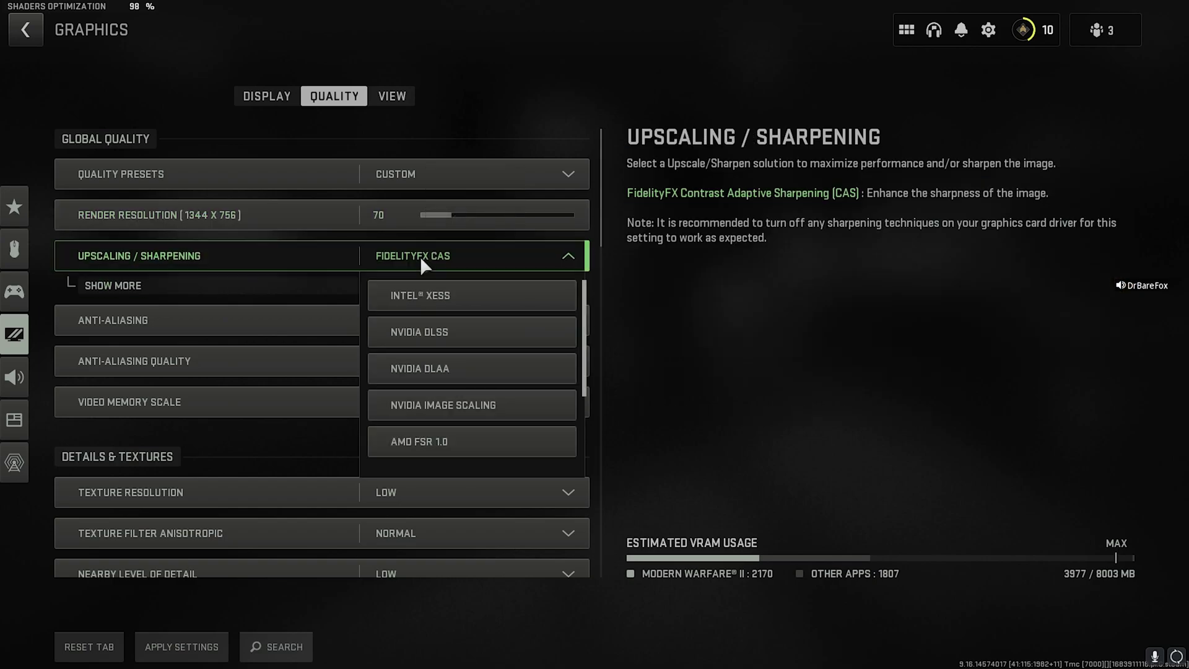
pyautogui.scroll(-3, 448, 343)
pyautogui.scroll(2, 448, 343)
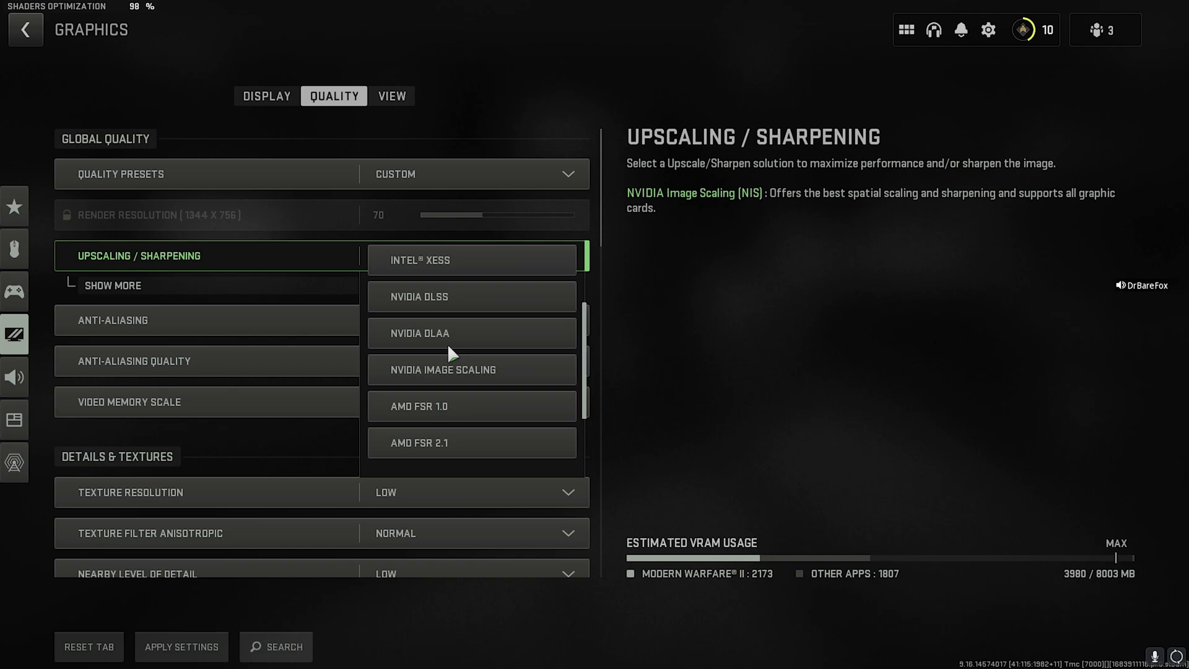
pyautogui.scroll(-1, 447, 343)
pyautogui.click(448, 443)
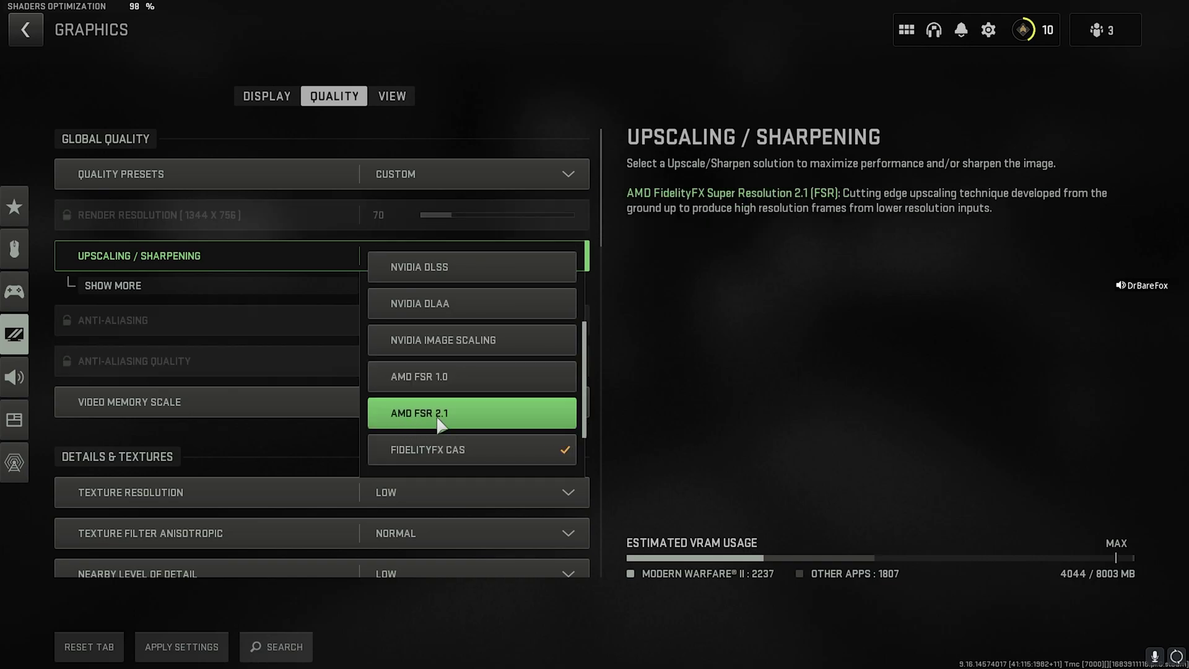
pyautogui.scroll(-1, 438, 422)
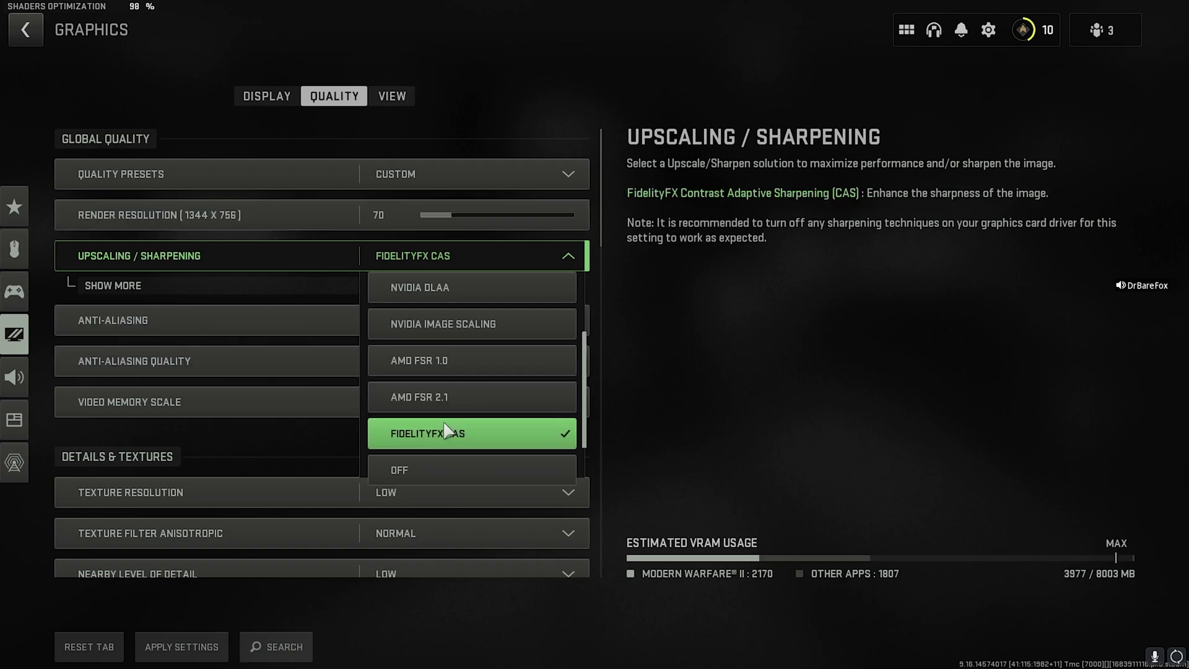
pyautogui.click(379, 256)
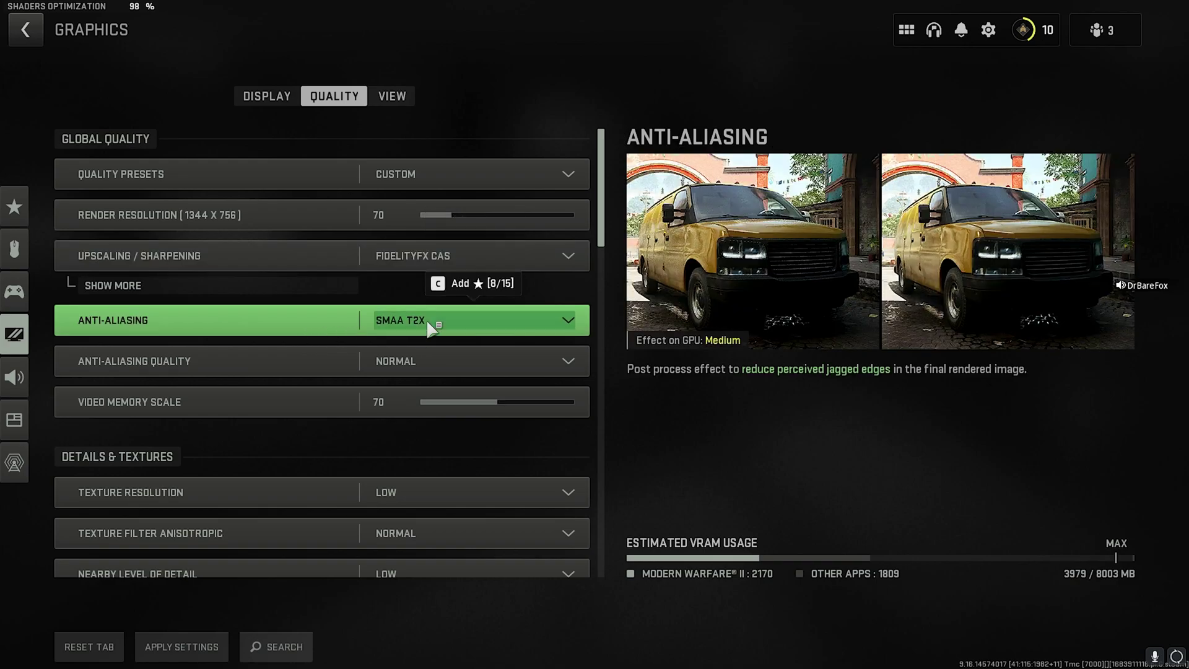
# Step: Select SMAA T2X as the anti-aliasing method and Normal as the anti-aliasing quality
pyautogui.click(427, 319)
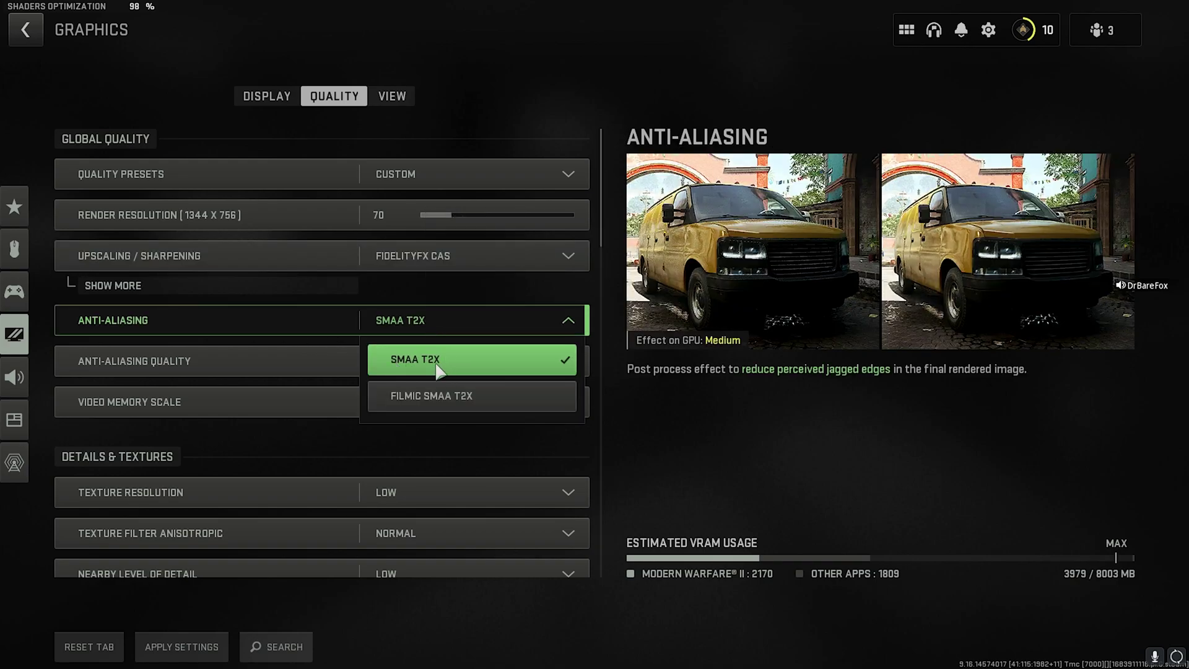
pyautogui.click(406, 356)
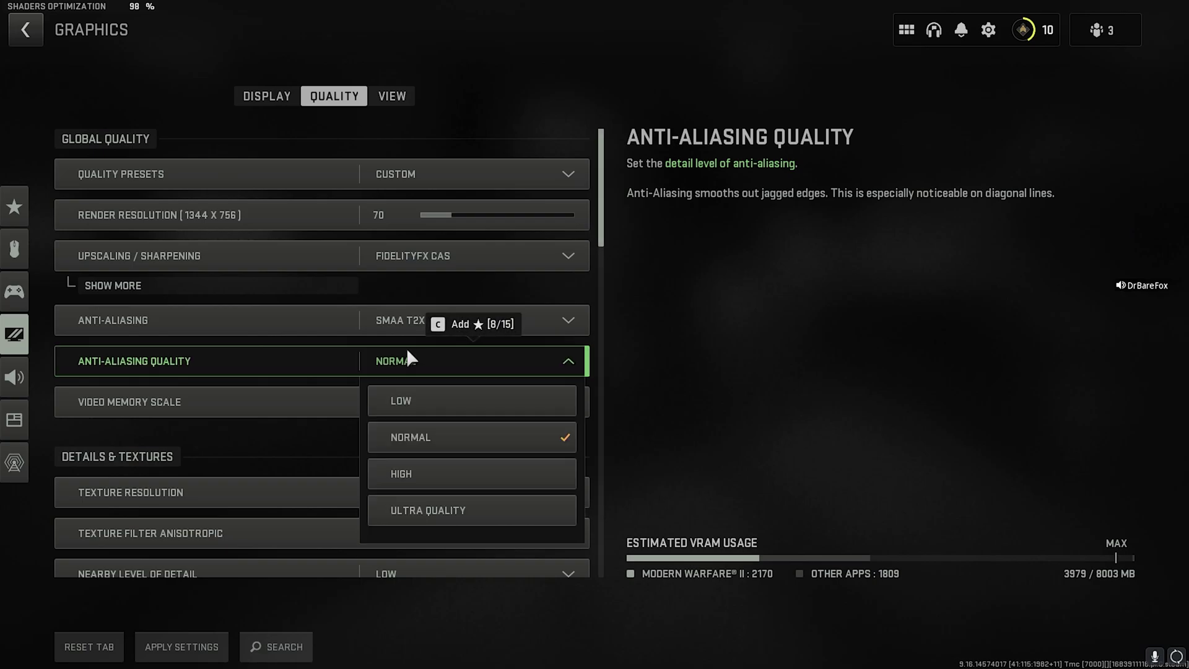
pyautogui.click(446, 437)
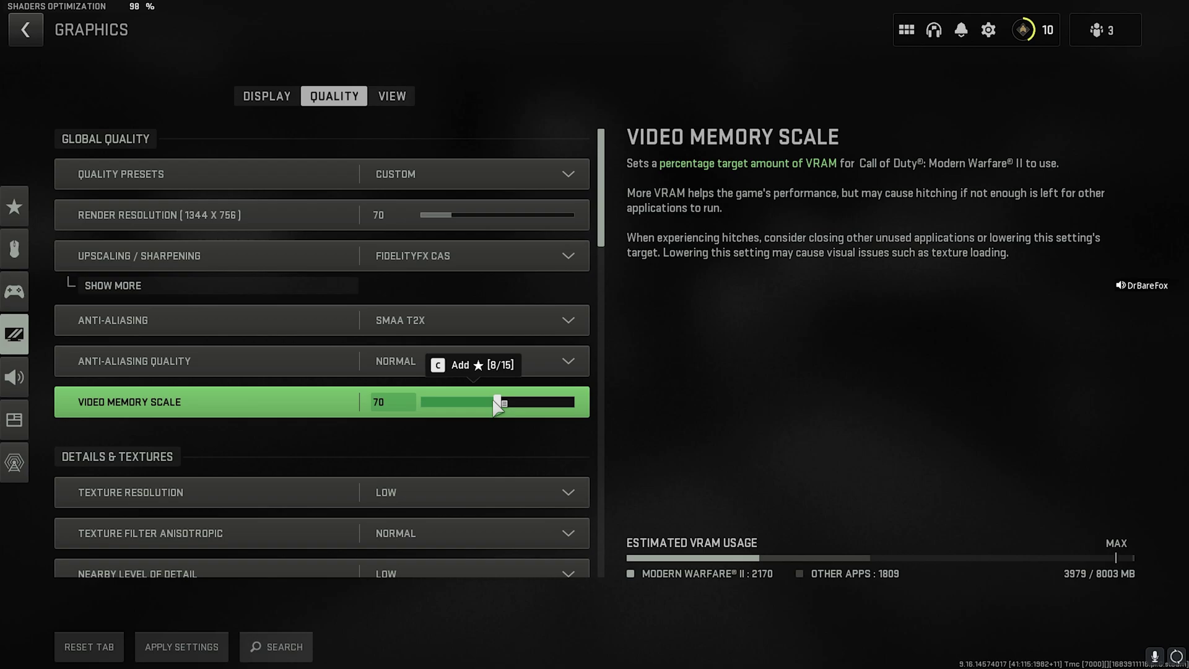
# Step: Review the Details & Textures settings, from texture resolution and clutter draw distance through texture streaming to volumetric quality
pyautogui.scroll(-3, 498, 406)
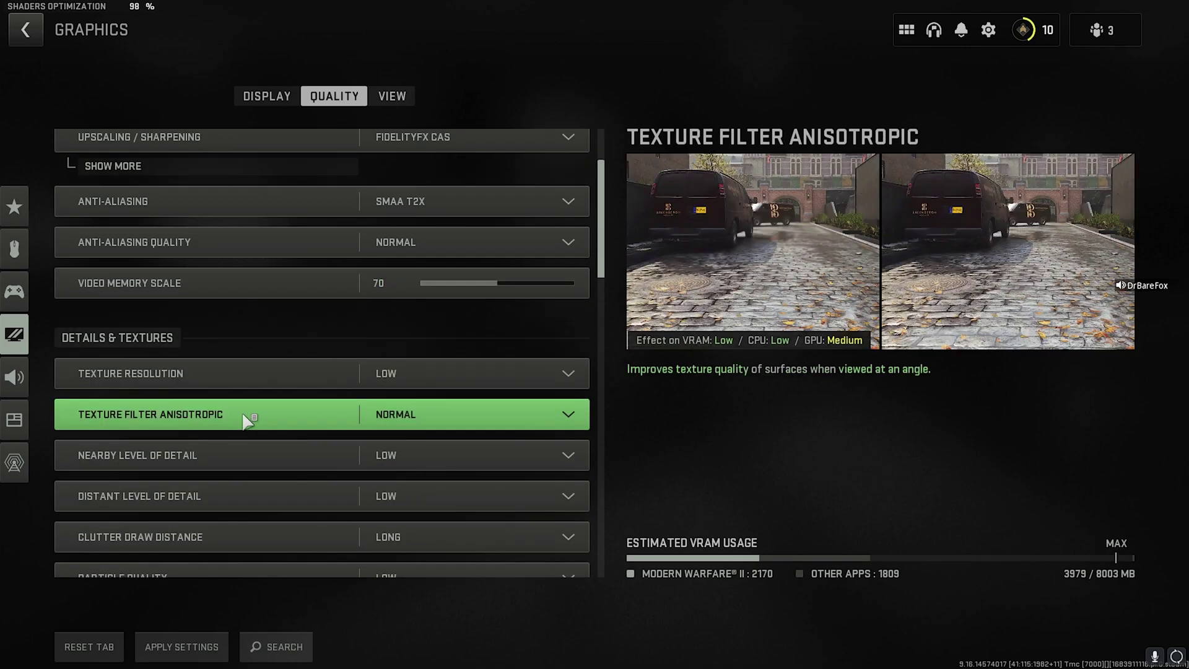
pyautogui.scroll(-1, 421, 419)
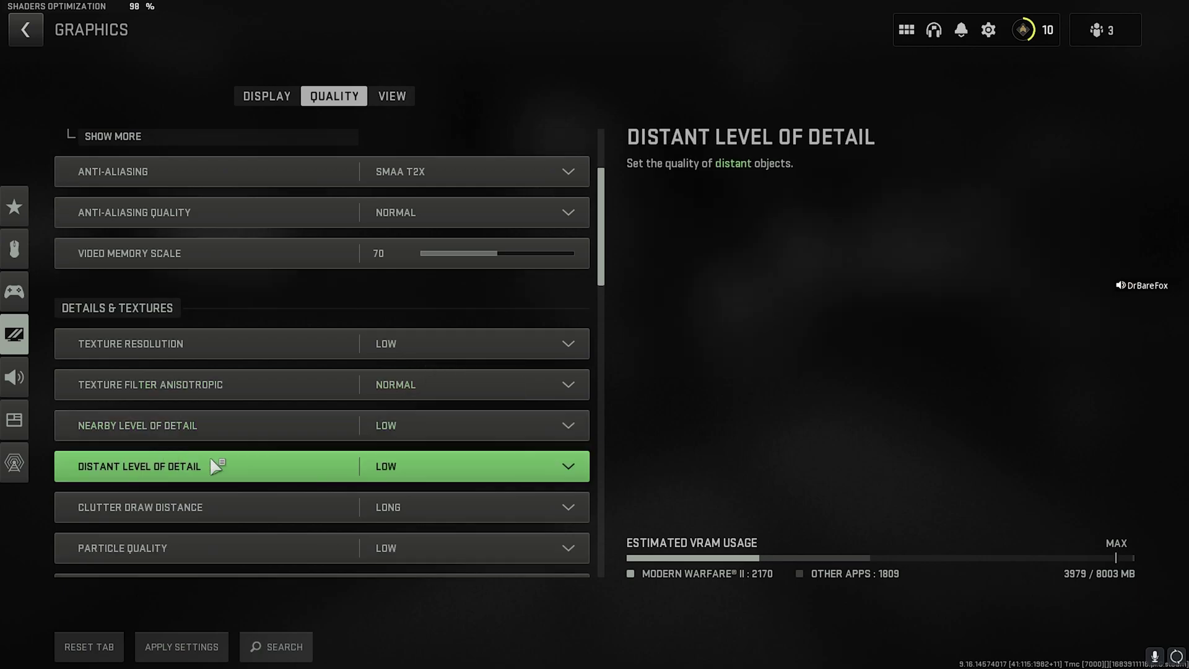
pyautogui.scroll(-1, 132, 525)
pyautogui.scroll(-1, 129, 521)
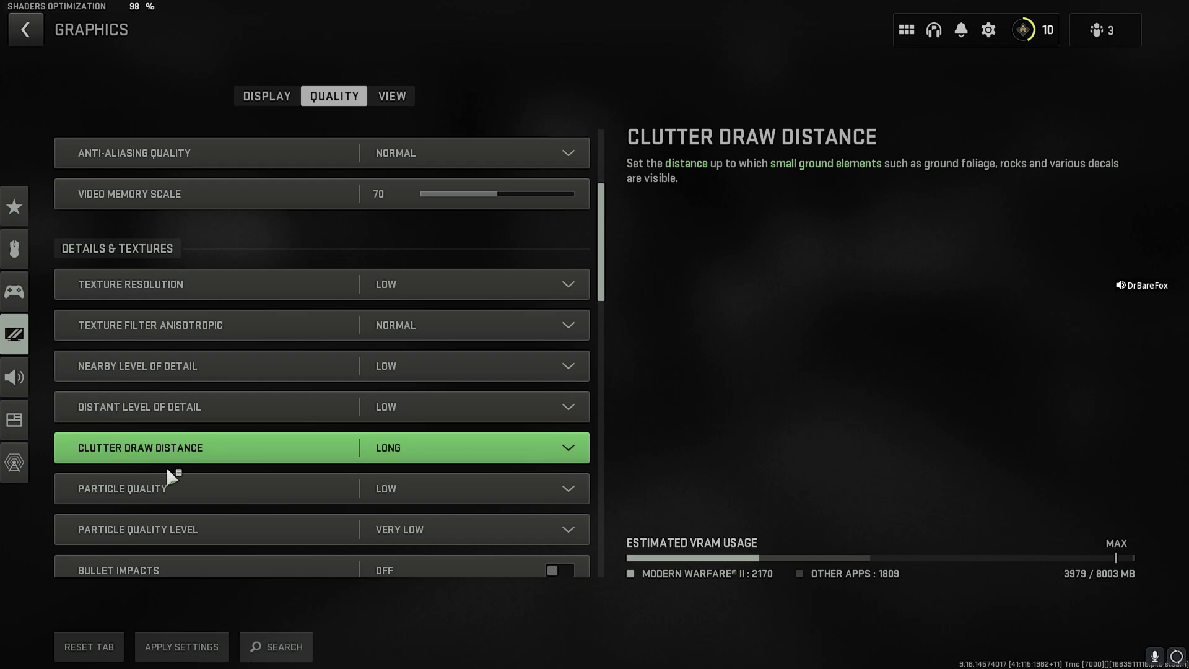
pyautogui.scroll(-1, 389, 514)
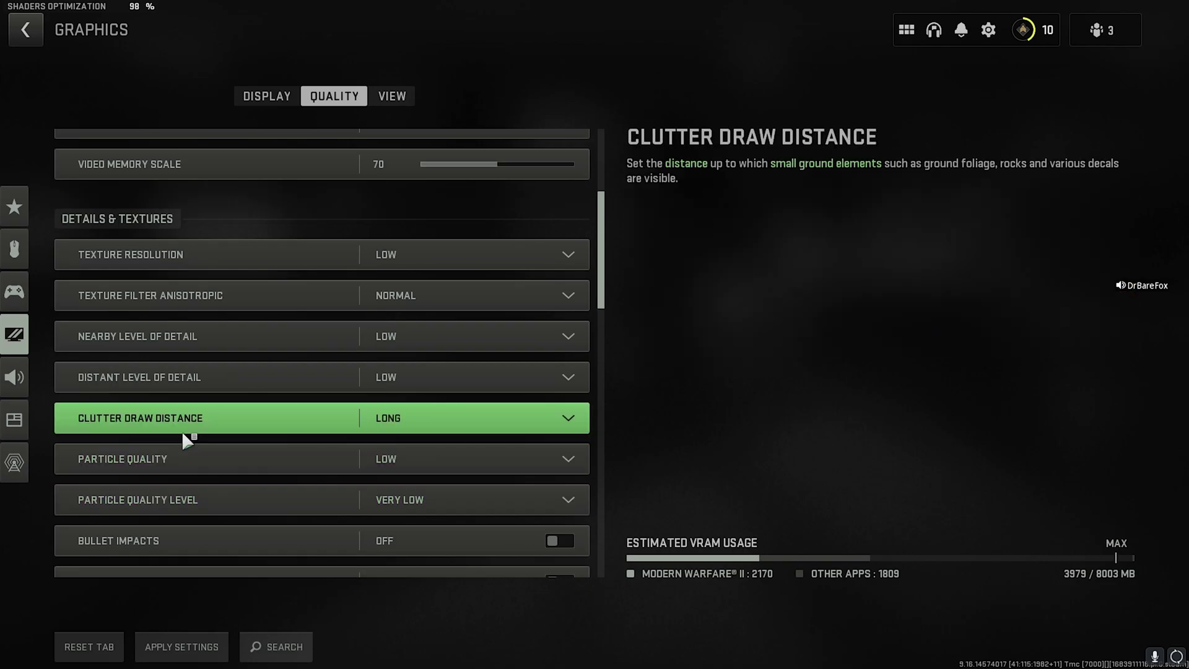
pyautogui.click(429, 410)
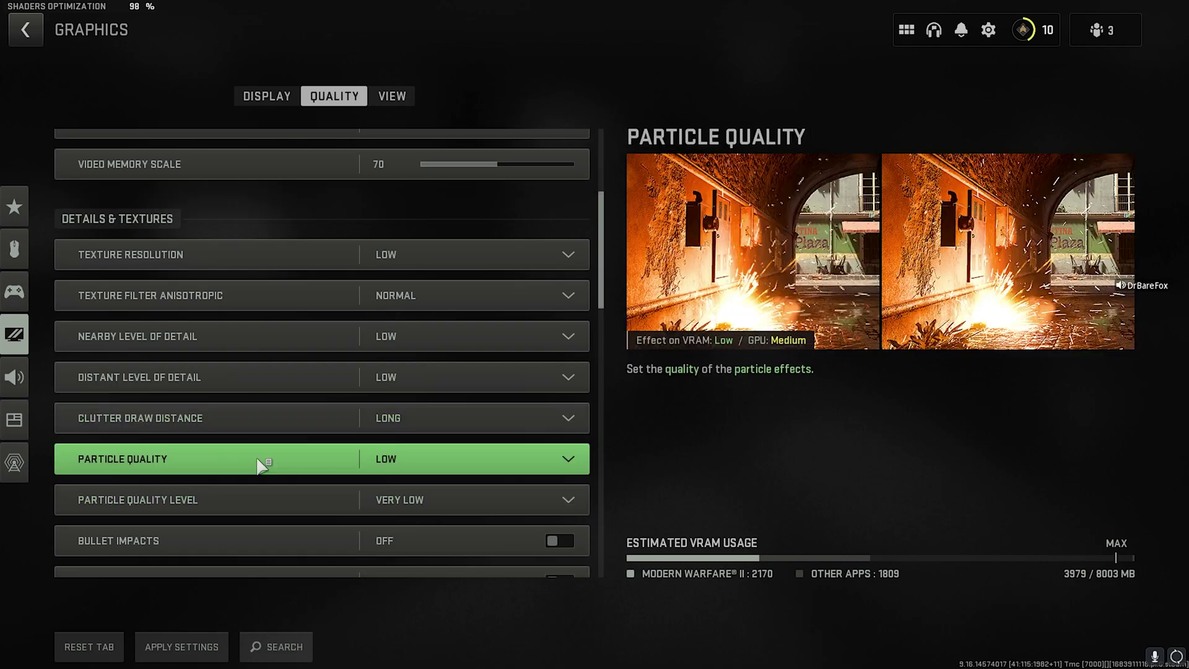
pyautogui.scroll(-4, 258, 446)
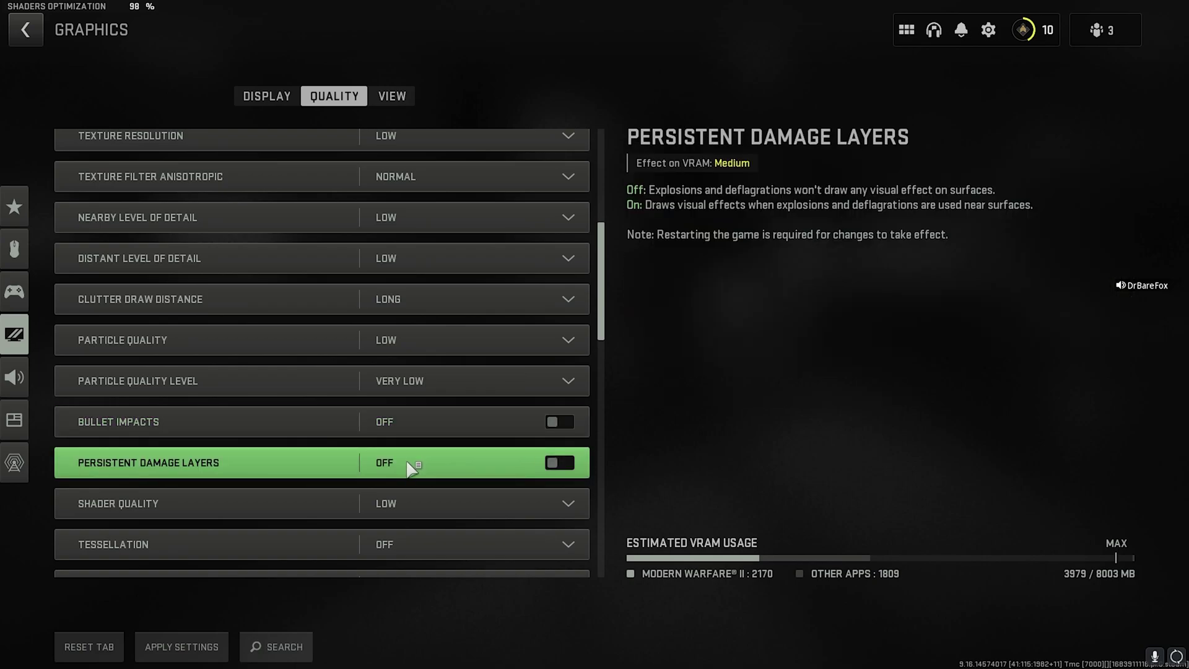
pyautogui.scroll(-3, 407, 459)
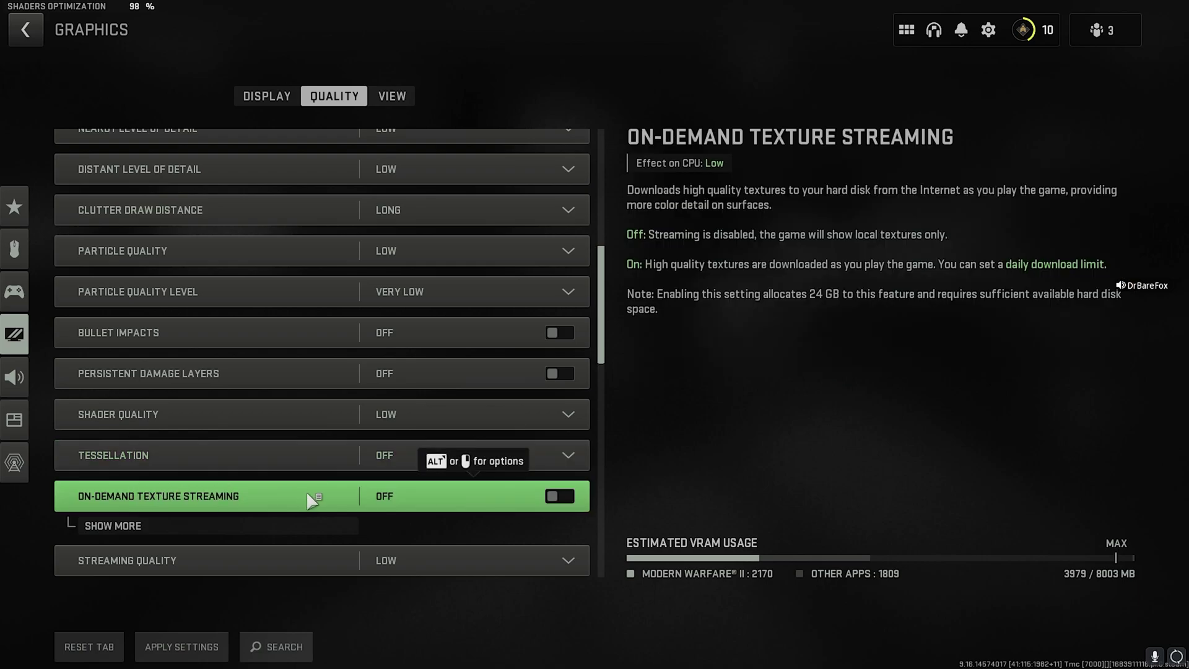
pyautogui.scroll(-5, 353, 498)
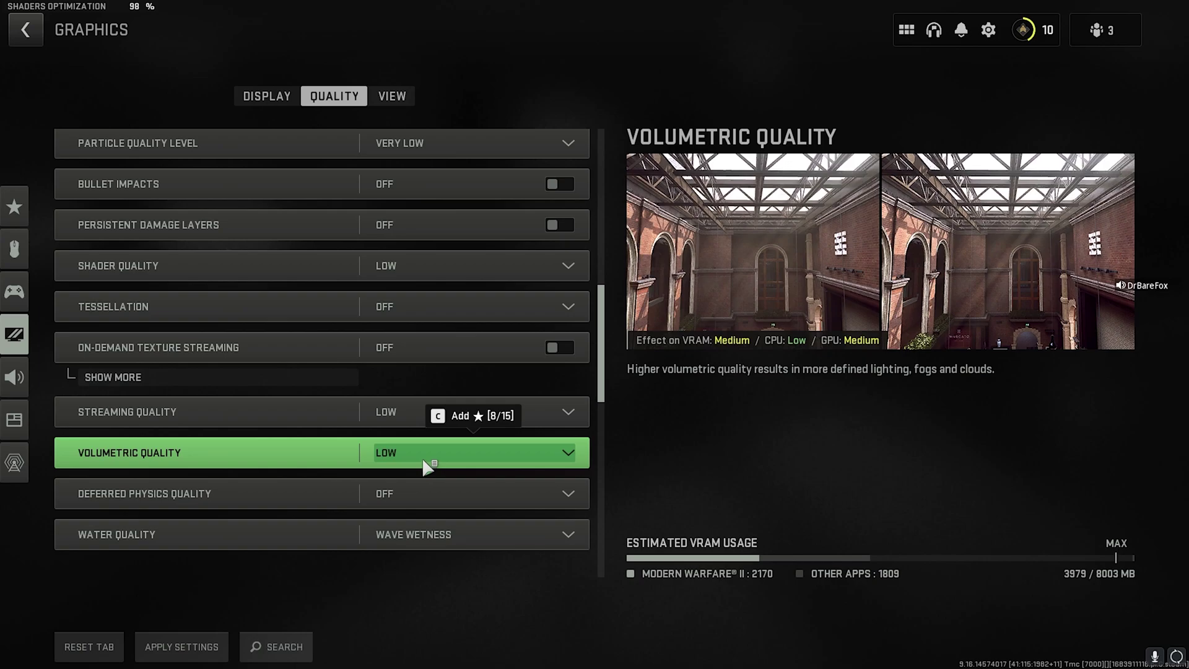
# Step: Select Wave Wetness as the water quality
pyautogui.scroll(-3, 427, 468)
pyautogui.click(447, 443)
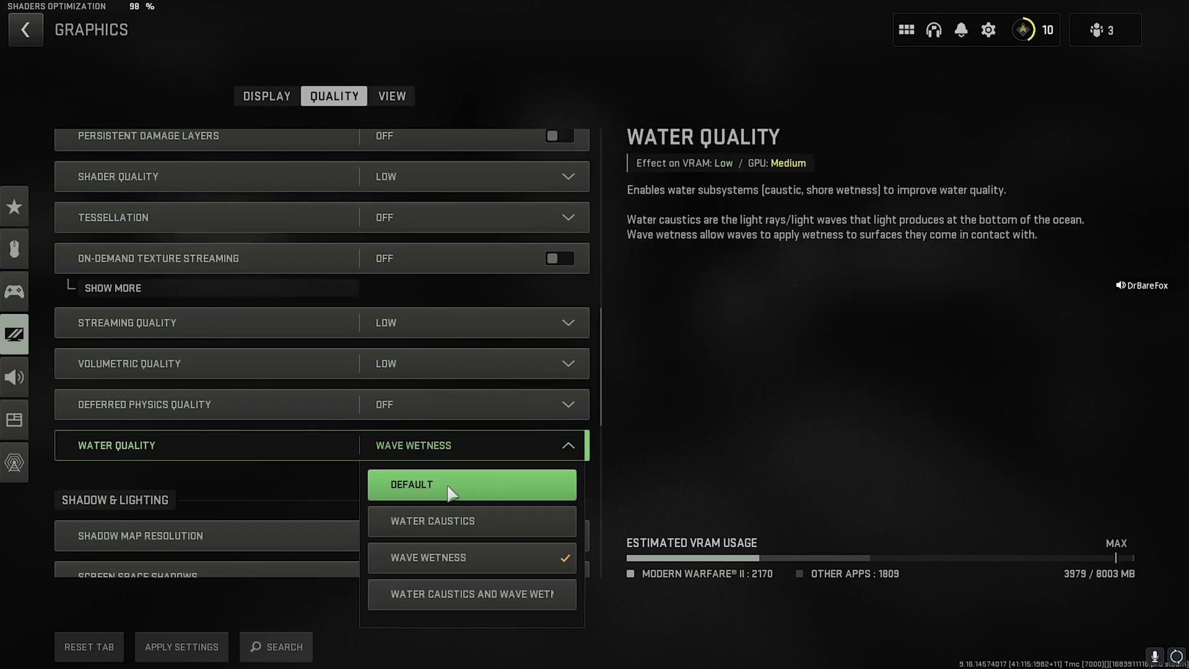
pyautogui.click(408, 558)
# Step: Review the shadow and lighting settings, the NVIDIA Reflex Low Latency options and the other post-processing effects
pyautogui.scroll(-3, 223, 434)
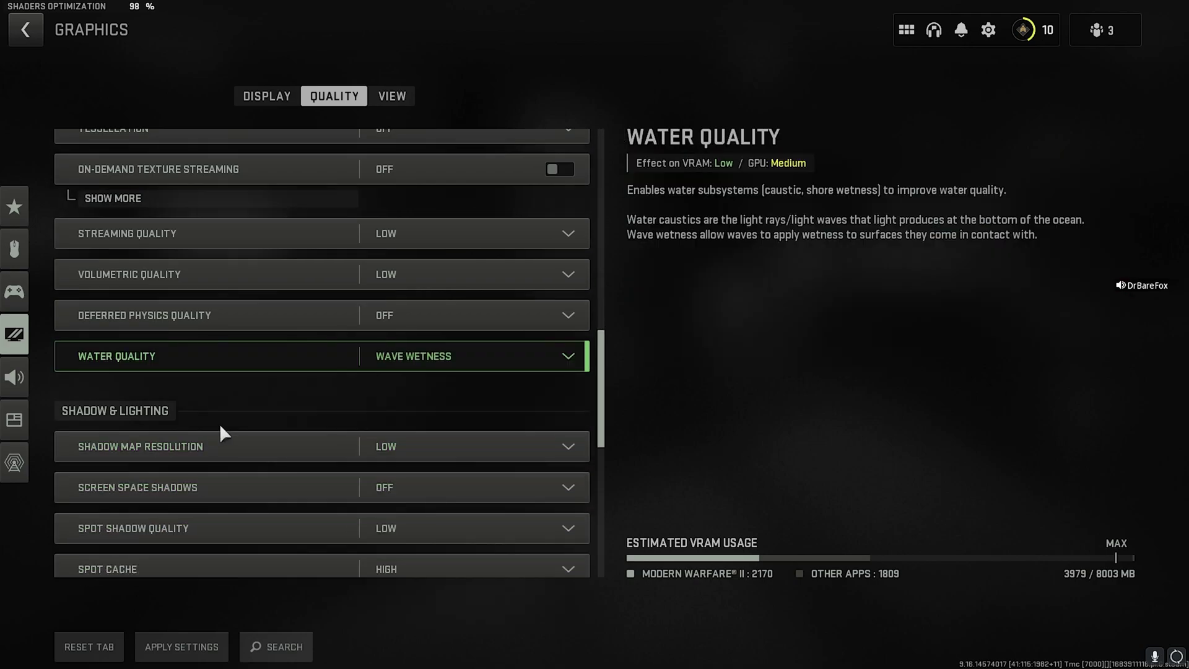
pyautogui.scroll(-5, 223, 434)
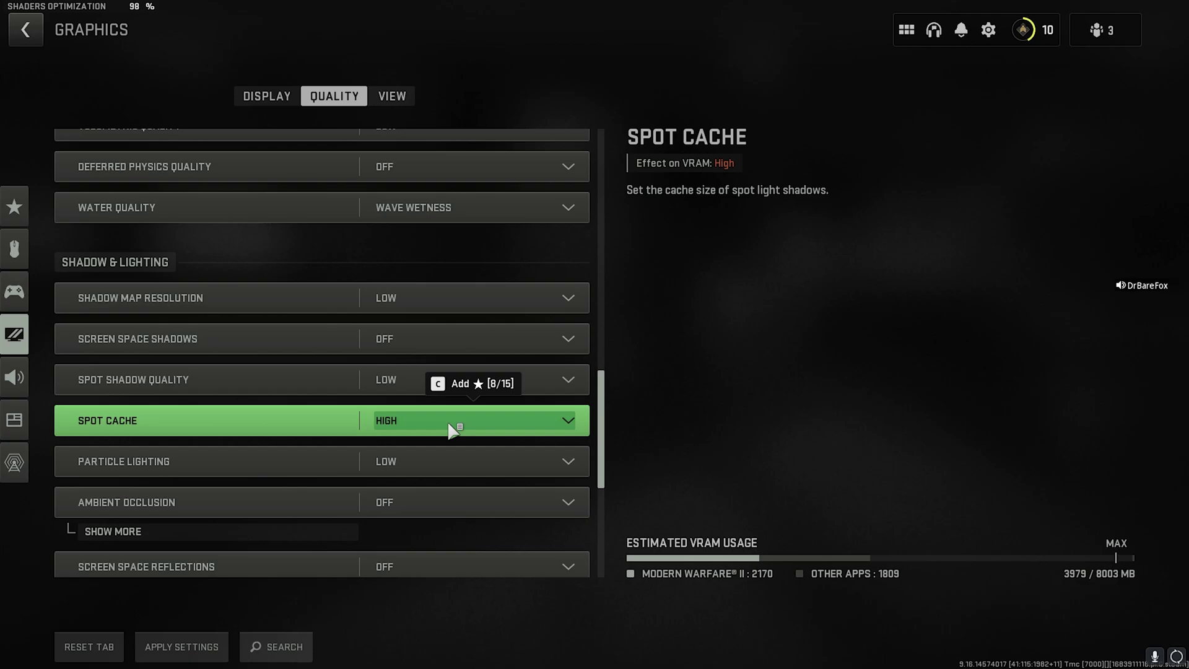
pyautogui.scroll(-6, 434, 402)
pyautogui.scroll(-4, 371, 433)
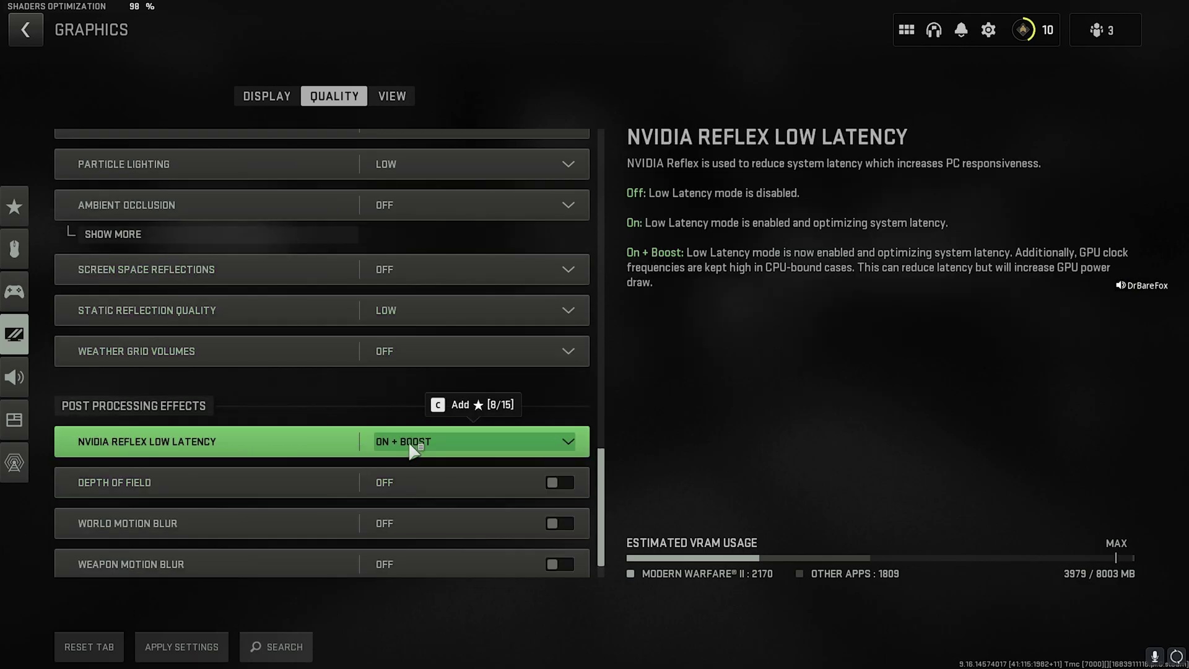
pyautogui.click(412, 441)
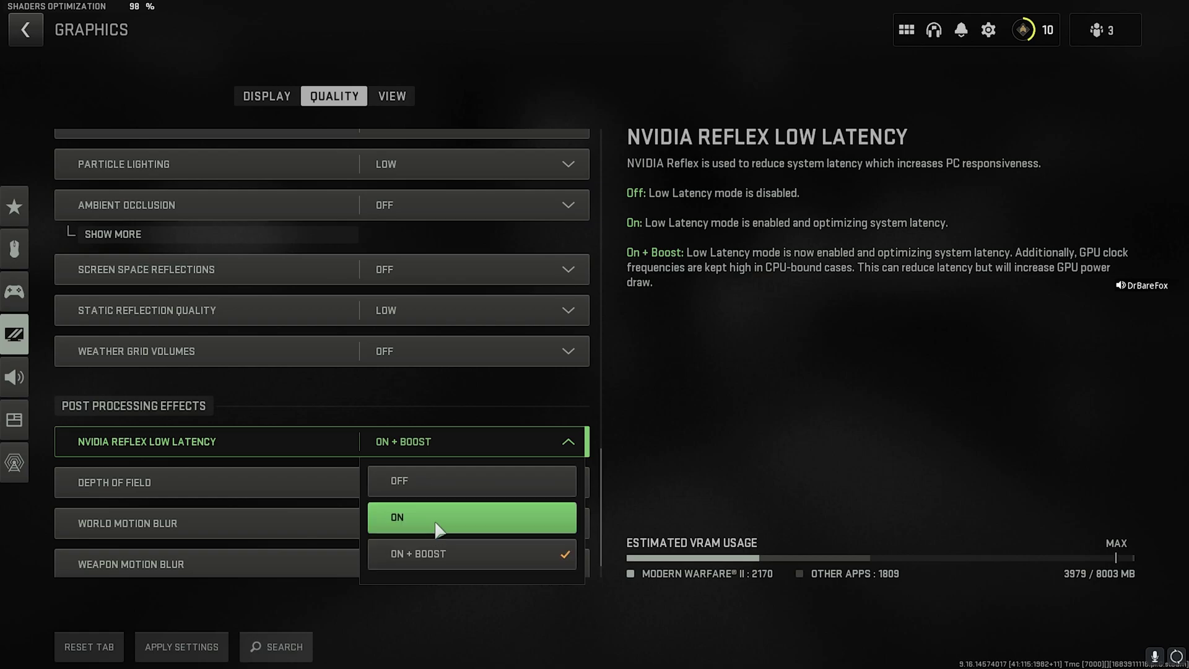
pyautogui.click(443, 443)
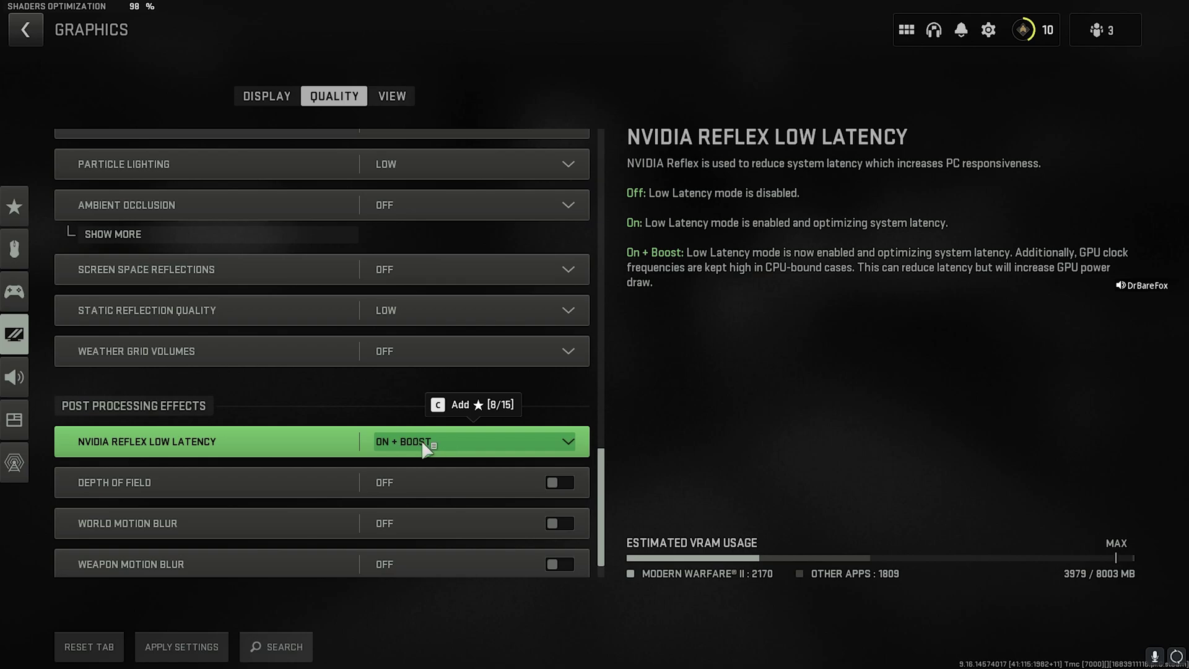
pyautogui.scroll(-1, 438, 445)
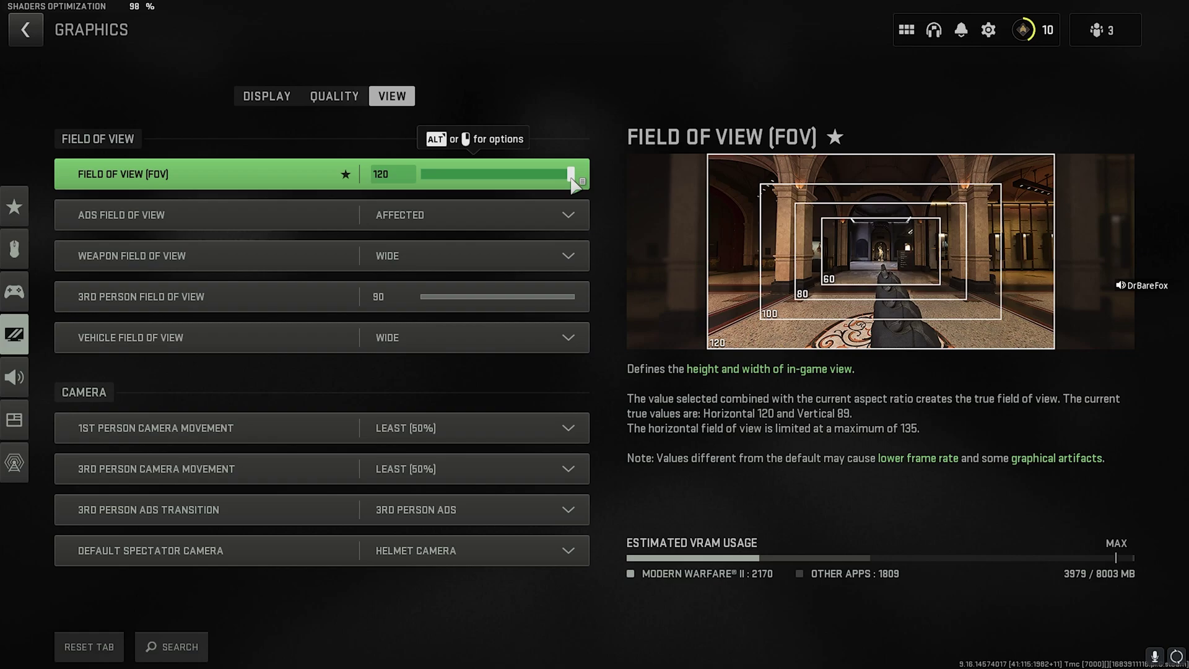
# Step: Set the ADS field of view to Affected and check the weapon field of view options
pyautogui.click(485, 216)
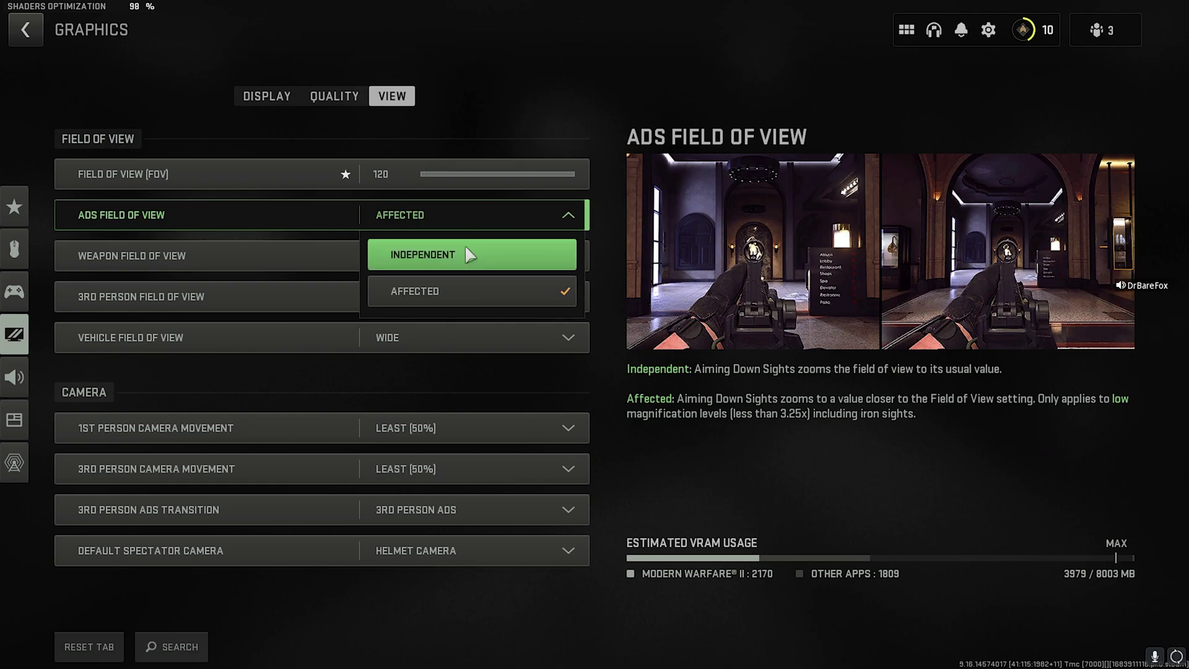
pyautogui.click(448, 280)
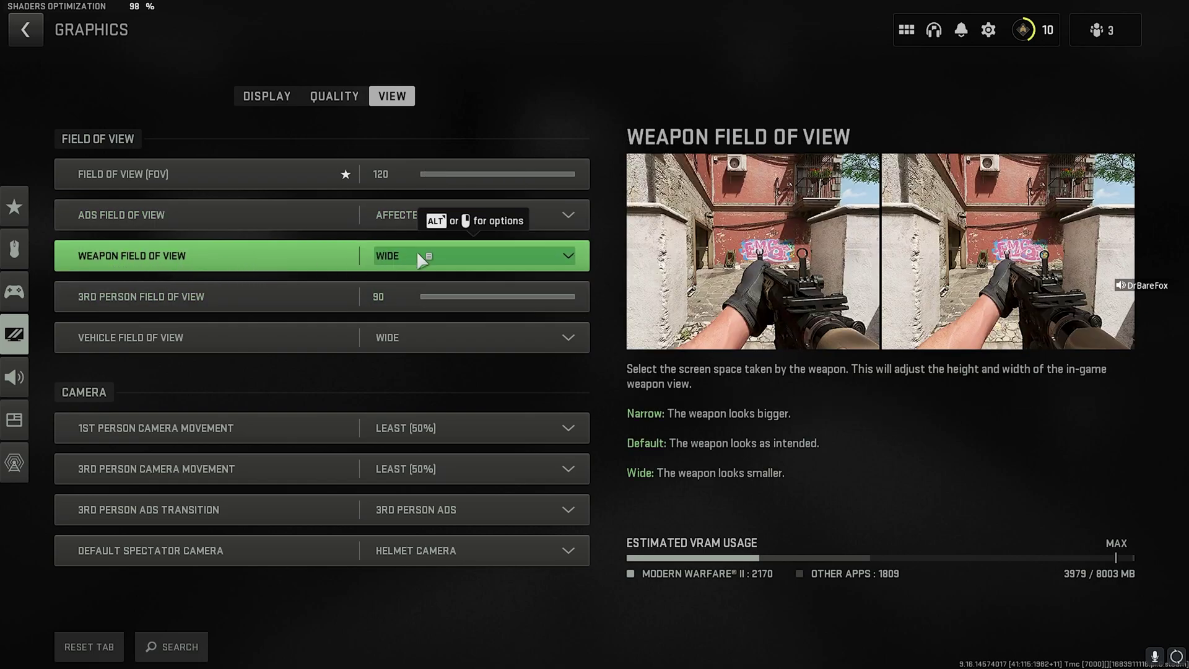
pyautogui.click(491, 257)
pyautogui.click(491, 257)
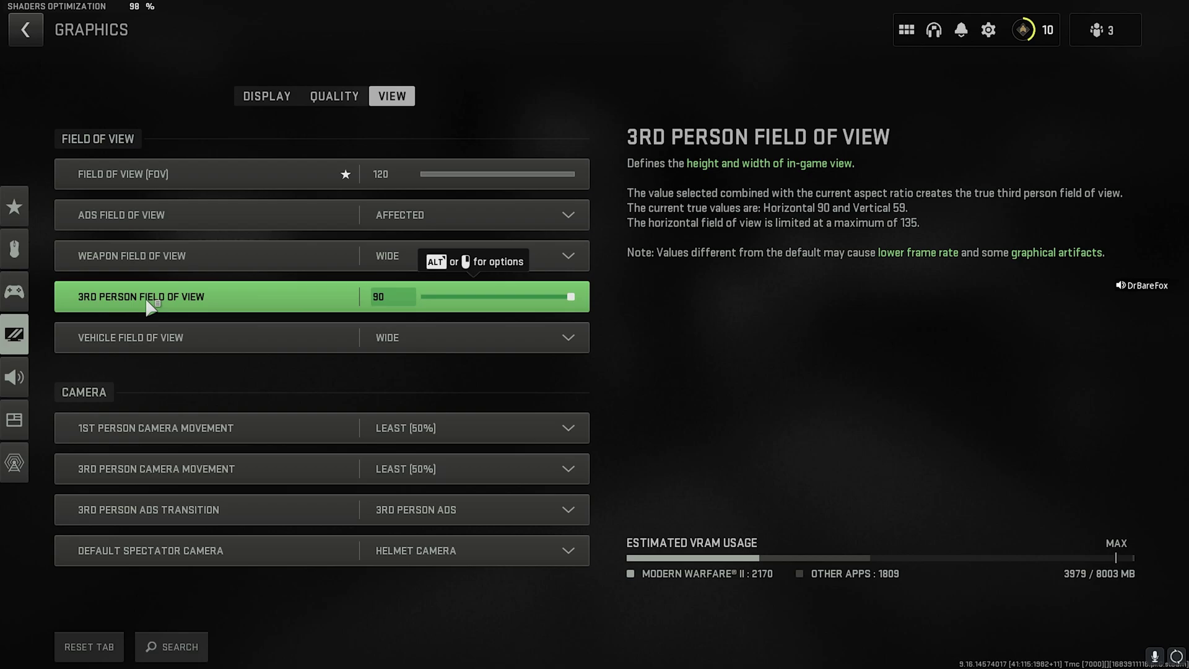